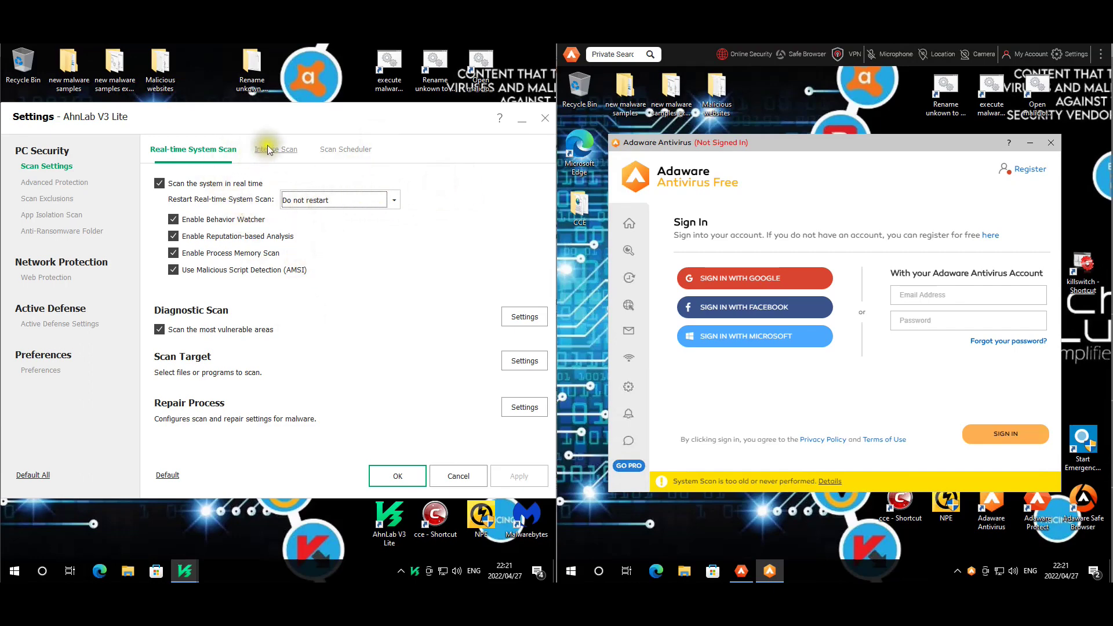
Step: Review and accept the Diagnostic Scan, Scan Target and Repair Process options of the real-time system scan
{"action": "left_click", "coordinate": [536, 325]}
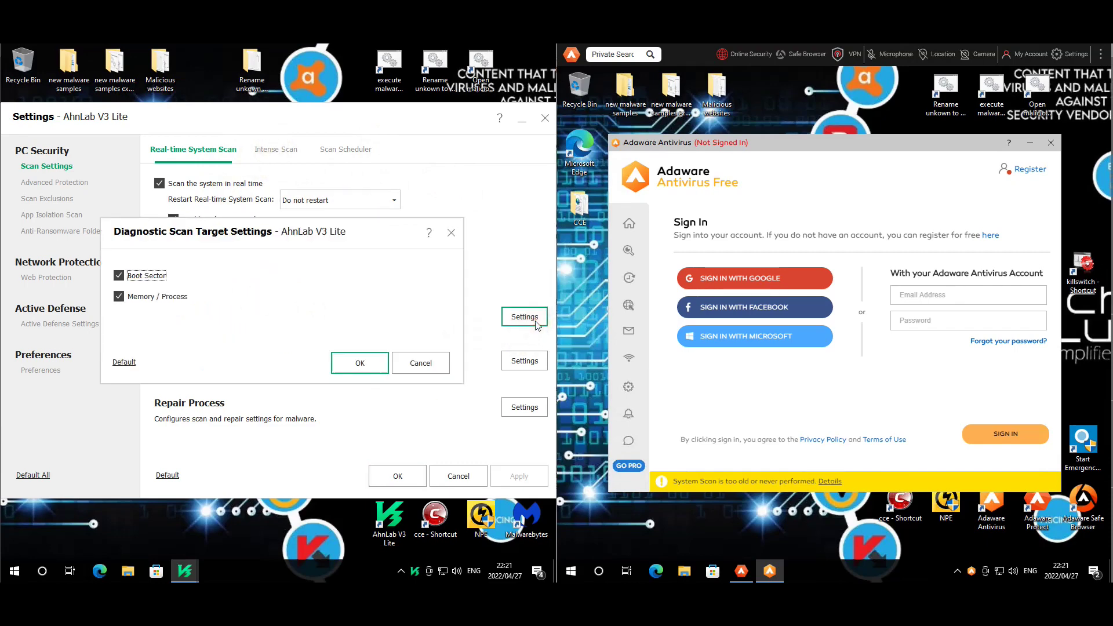
{"action": "left_click", "coordinate": [359, 371]}
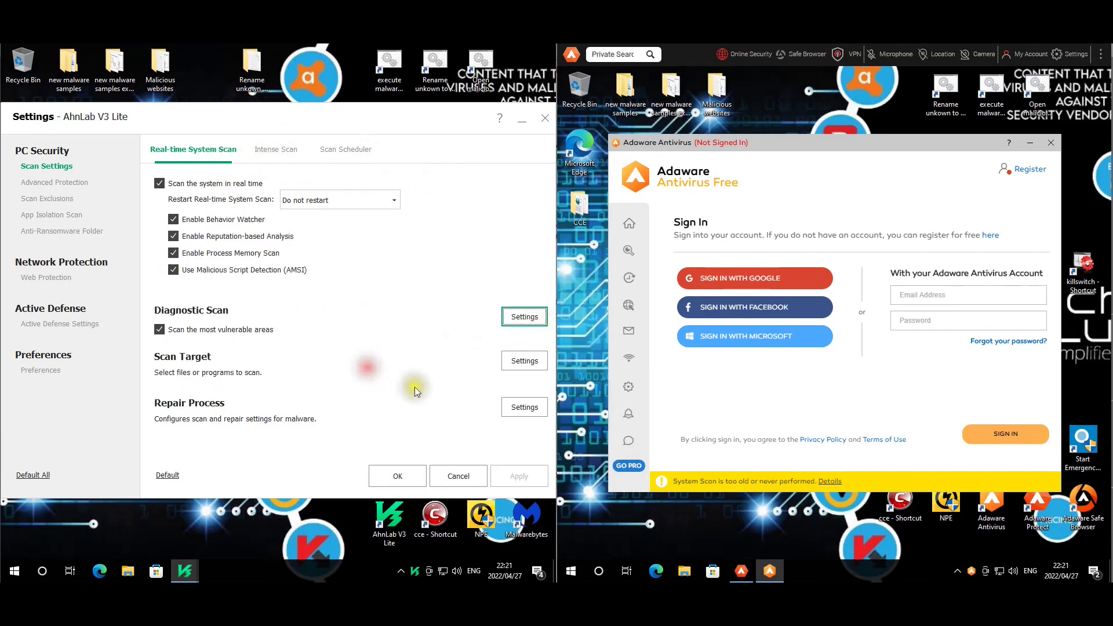
{"action": "left_click", "coordinate": [525, 360]}
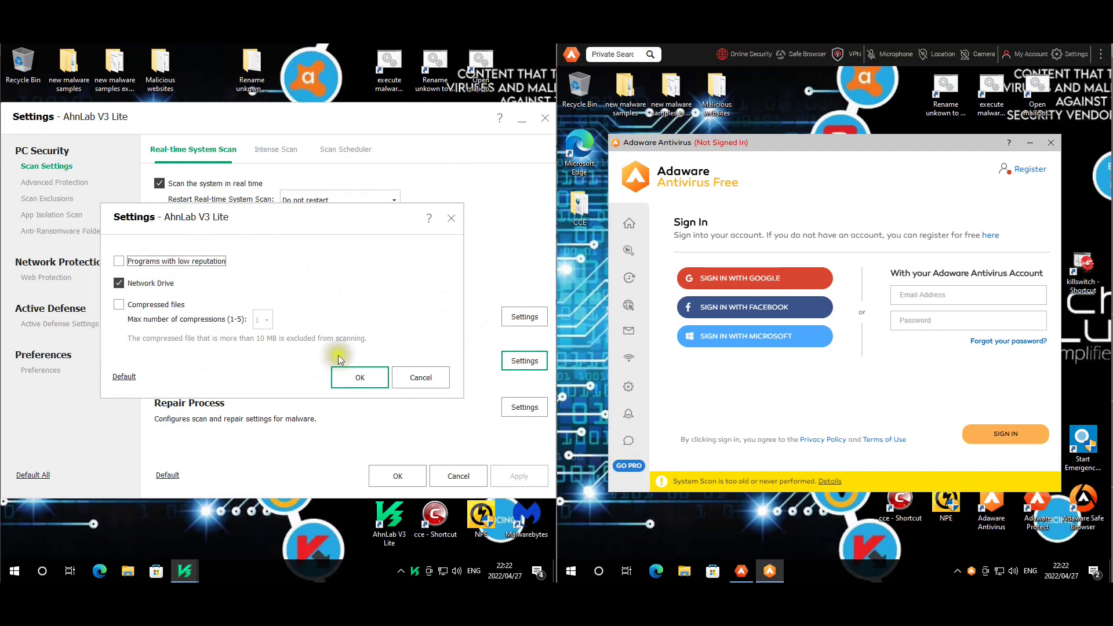
{"action": "left_click", "coordinate": [360, 377]}
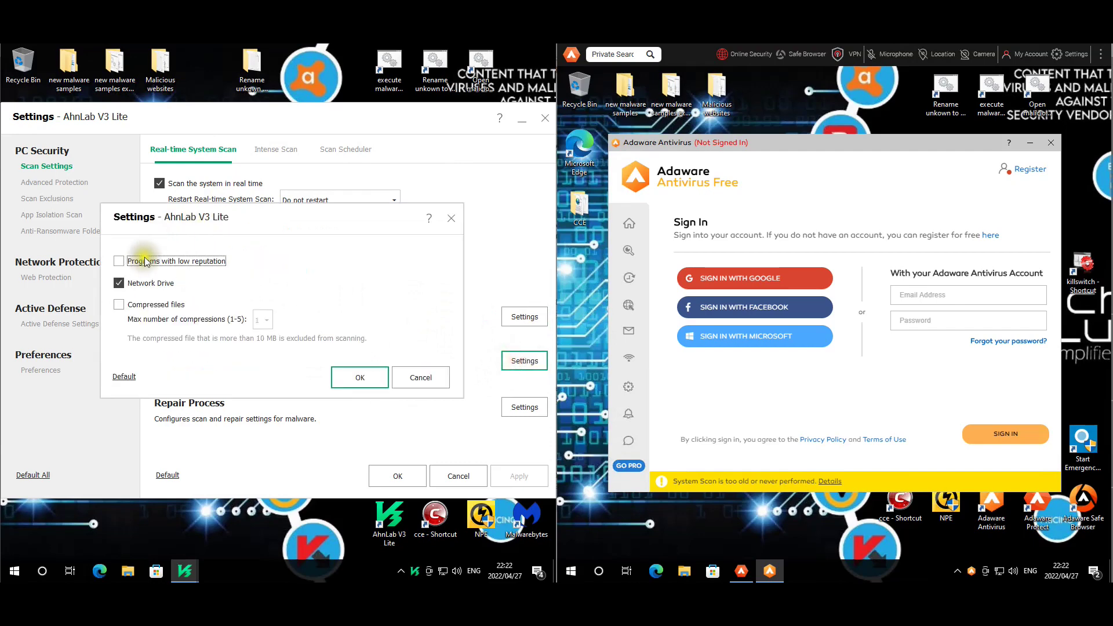
{"action": "left_click", "coordinate": [361, 378]}
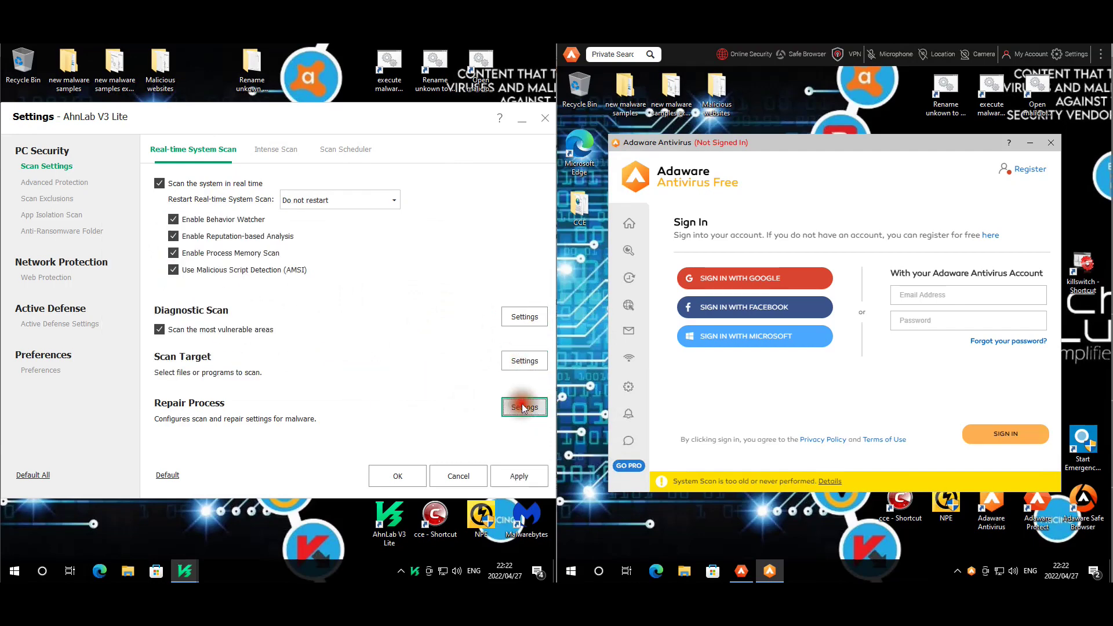
{"action": "left_click", "coordinate": [524, 407]}
{"action": "left_click", "coordinate": [360, 374]}
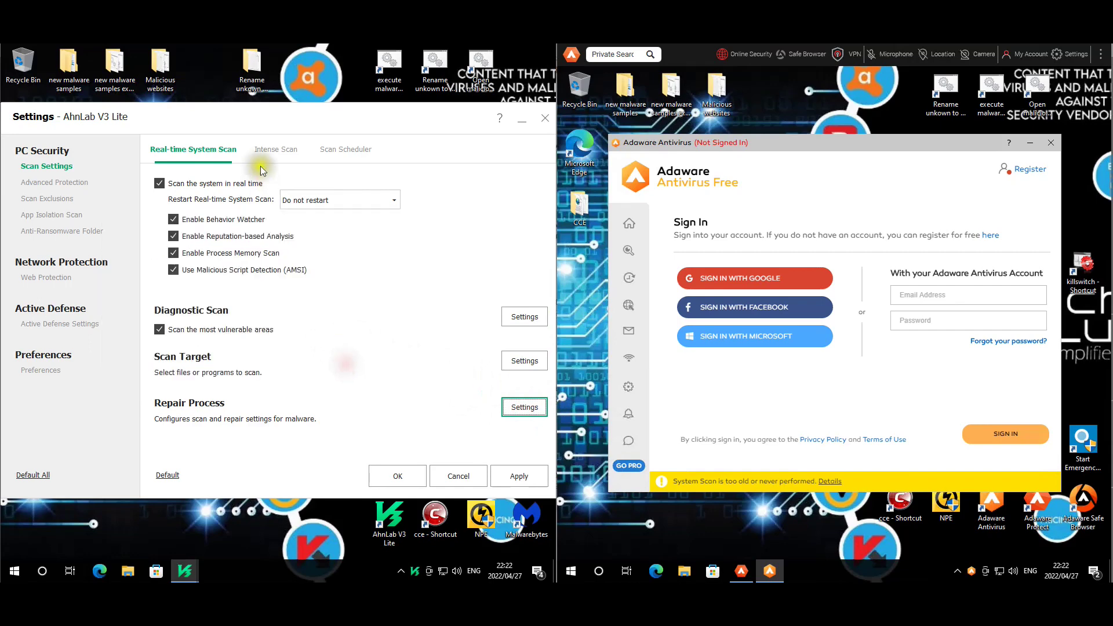
Step: View the Intense Scan and Scan Scheduler settings
{"action": "left_click", "coordinate": [274, 149]}
{"action": "left_click", "coordinate": [369, 151]}
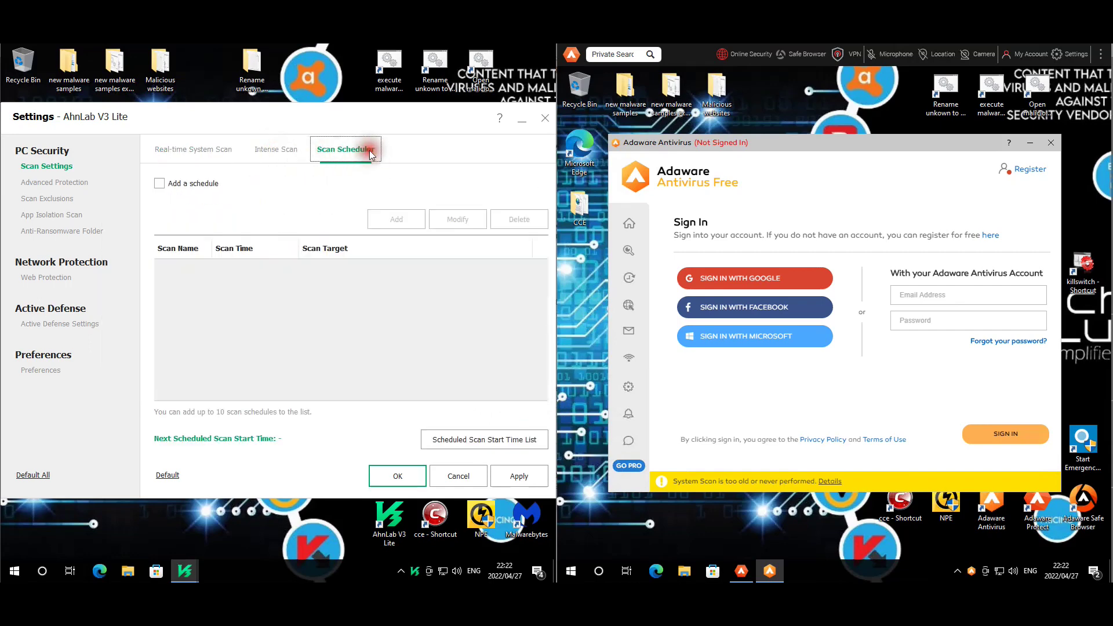
Step: Check the Advanced Protection settings, including the V3 Program Protection options and the Cloud Services detection sensitivity
{"action": "left_click", "coordinate": [61, 182]}
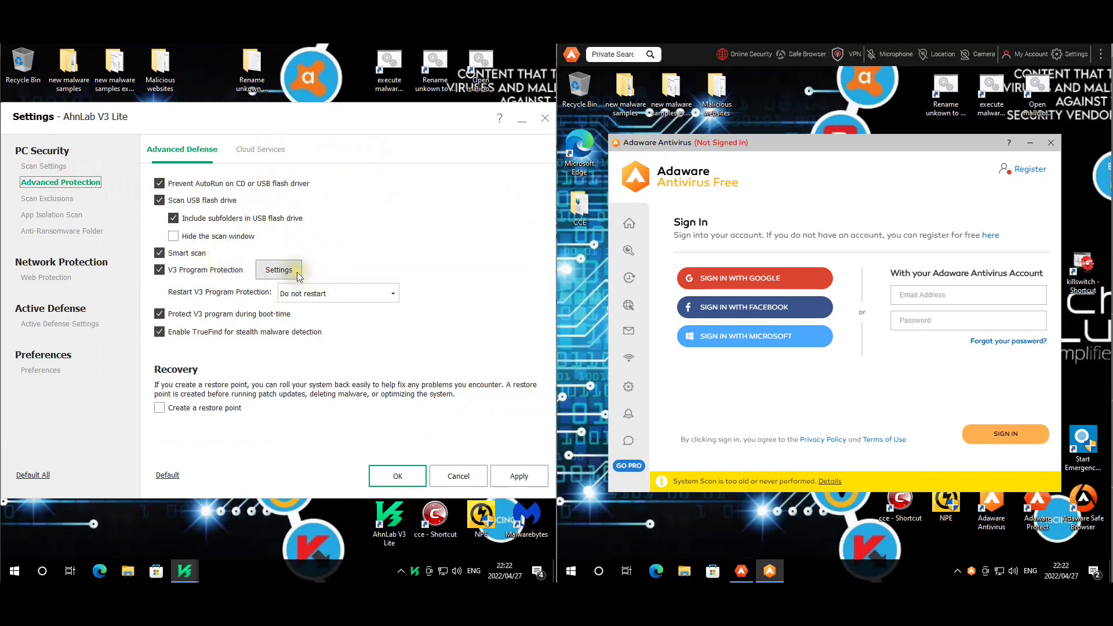
{"action": "left_click", "coordinate": [279, 270]}
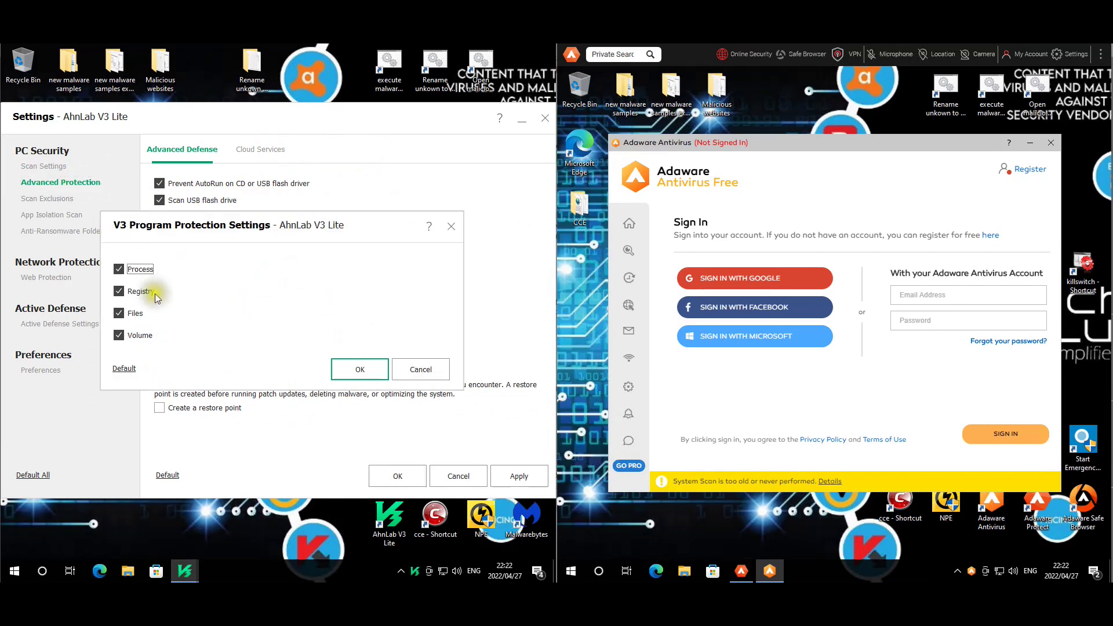
{"action": "left_click", "coordinate": [350, 371]}
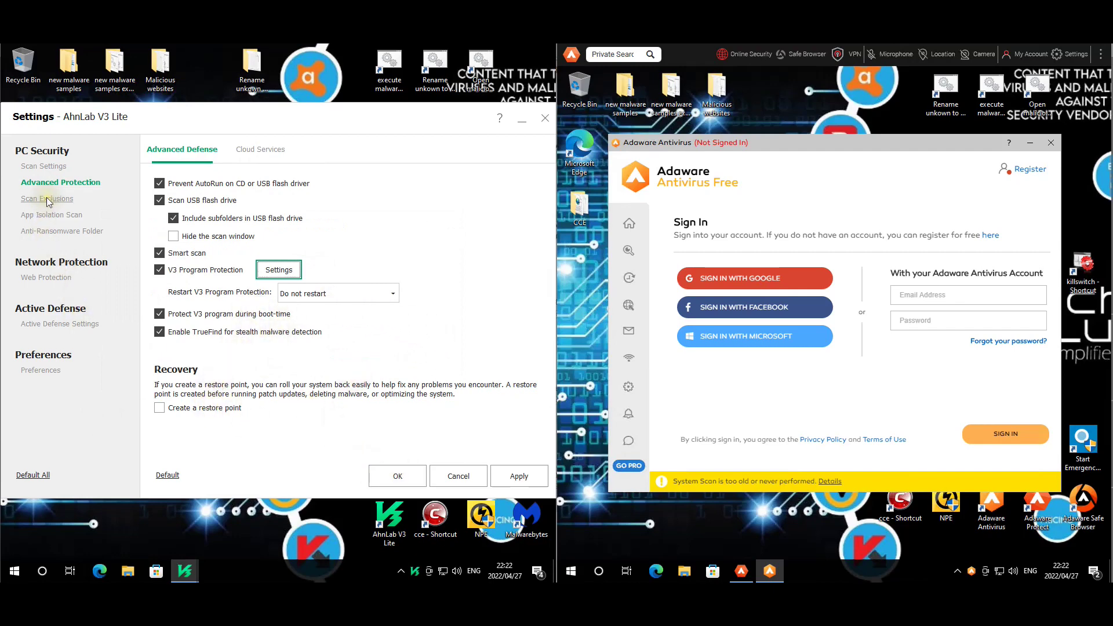
{"action": "left_click", "coordinate": [263, 151]}
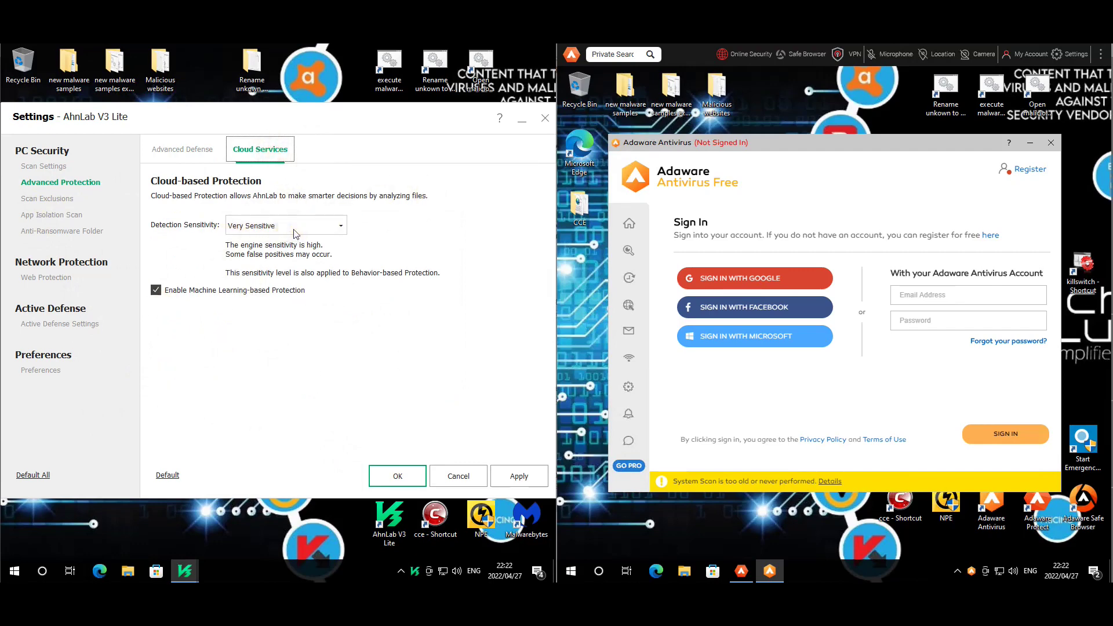
Step: Inspect the Scan Exclusions and the malware exclusion entry form, leaving it without adding an allowed malware name
{"action": "left_click", "coordinate": [65, 206]}
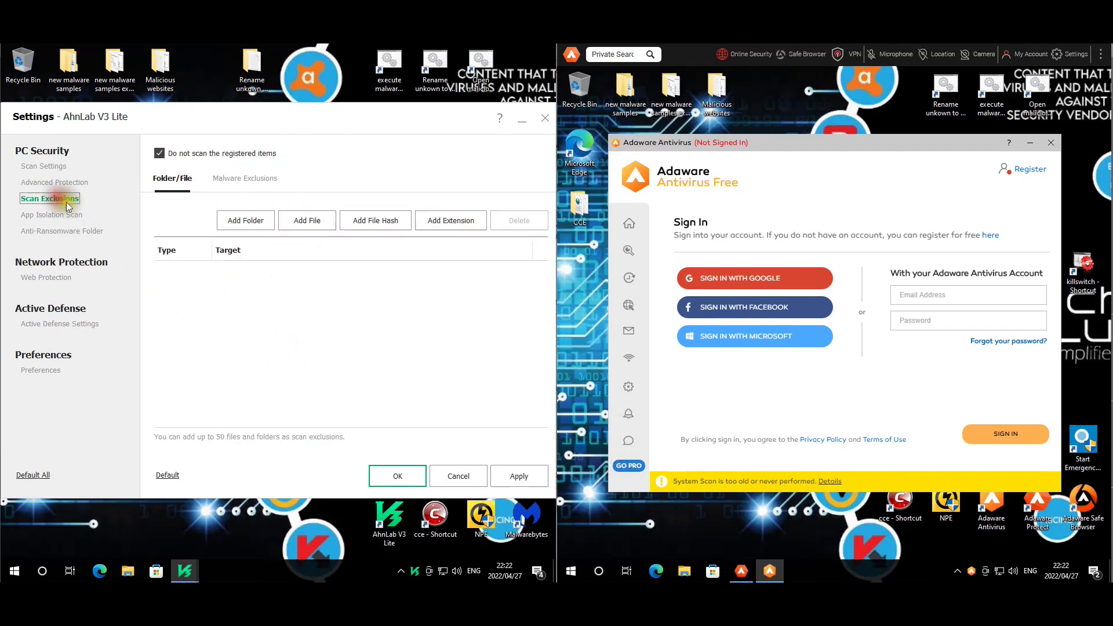
{"action": "left_click", "coordinate": [273, 178]}
{"action": "left_click", "coordinate": [398, 220]}
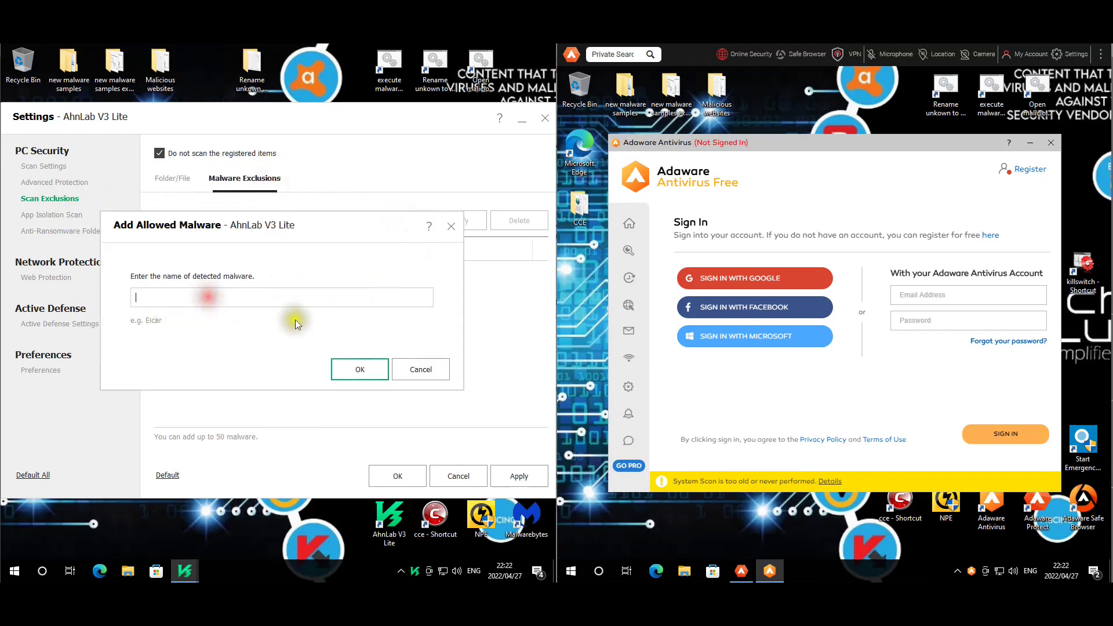
{"action": "left_click", "coordinate": [422, 375]}
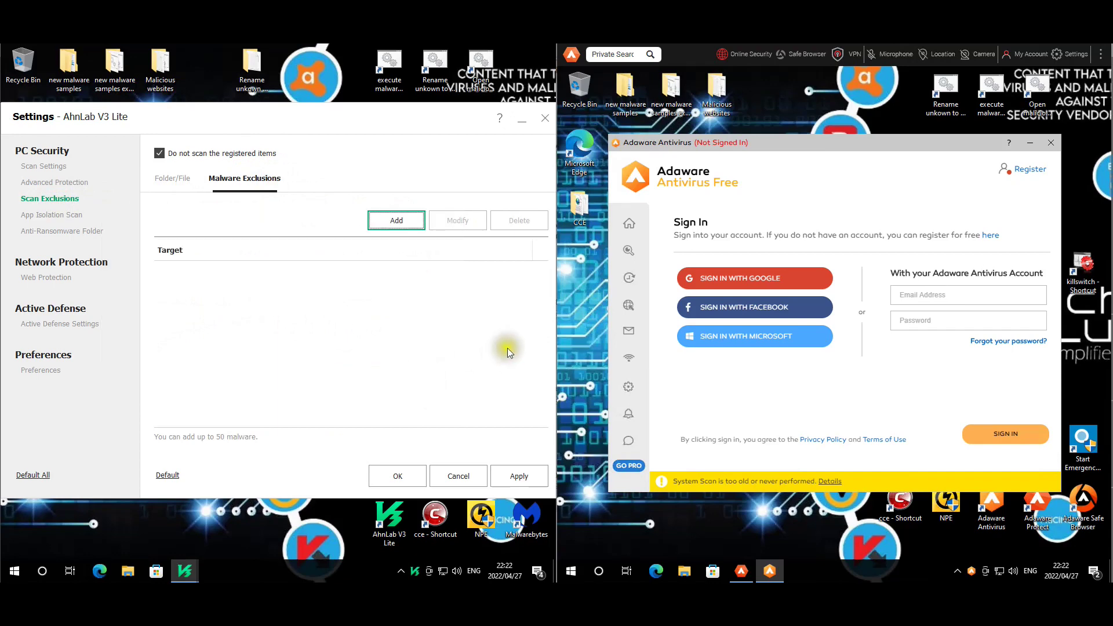
Step: Check the App Isolation Scan options and accept its scan target settings
{"action": "left_click", "coordinate": [69, 217]}
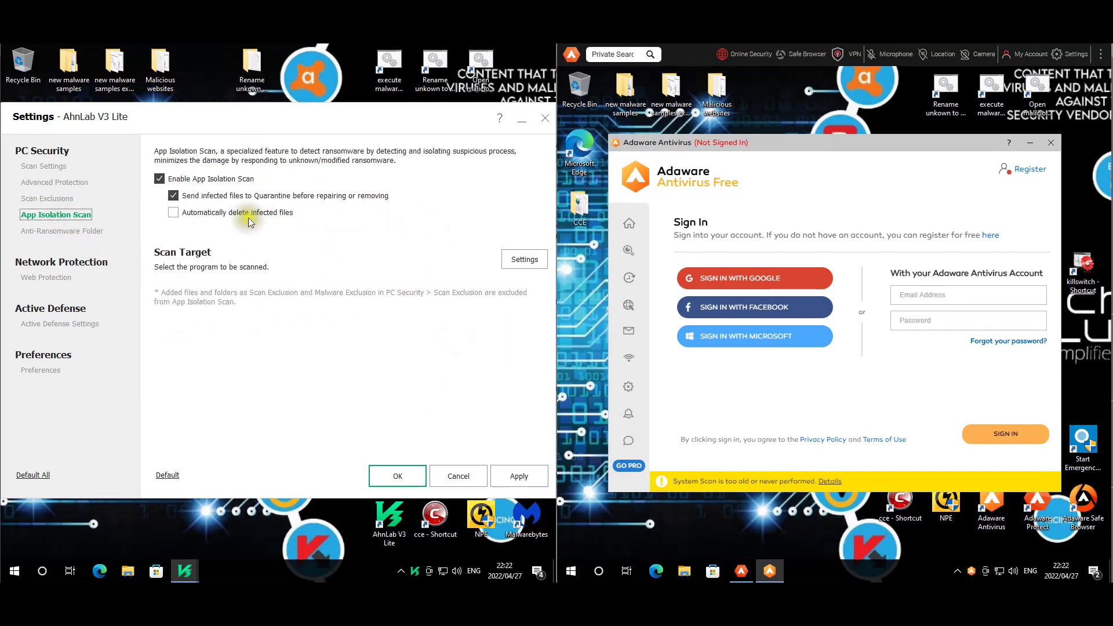
{"action": "left_click", "coordinate": [524, 259]}
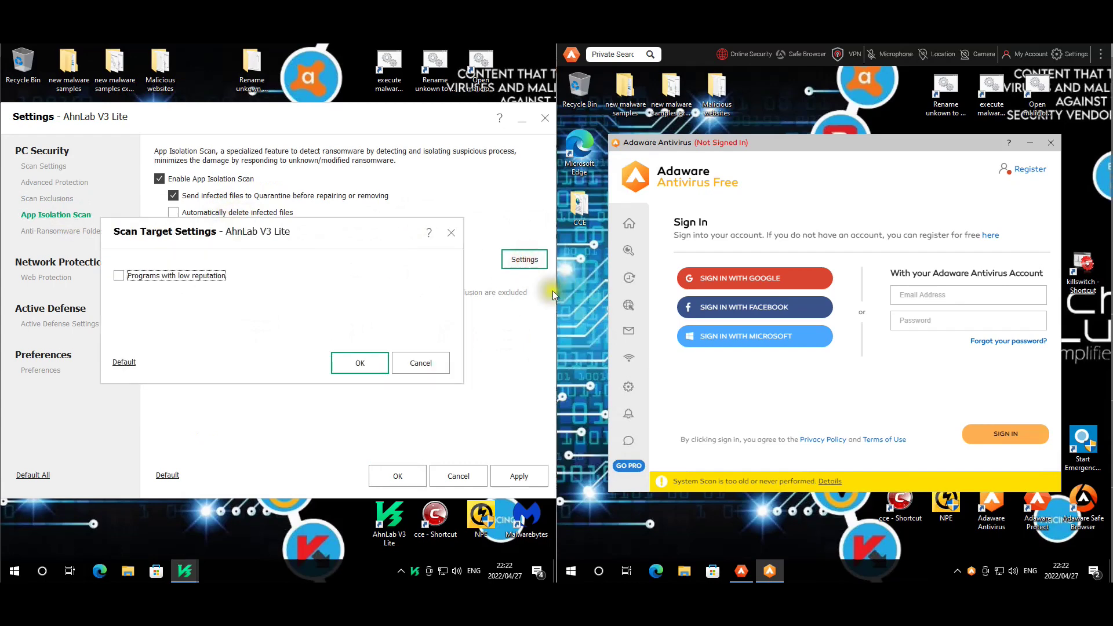
{"action": "left_click", "coordinate": [355, 360]}
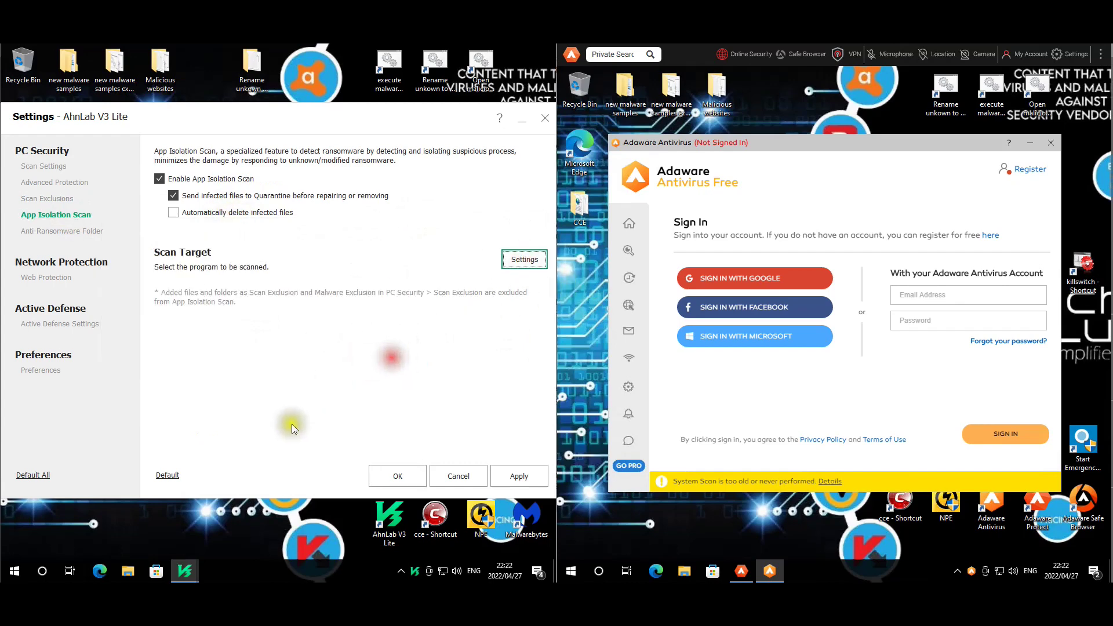
Step: Review the Anti-Ransomware Folder and its allowed processes, and apply the settings
{"action": "left_click", "coordinate": [96, 238]}
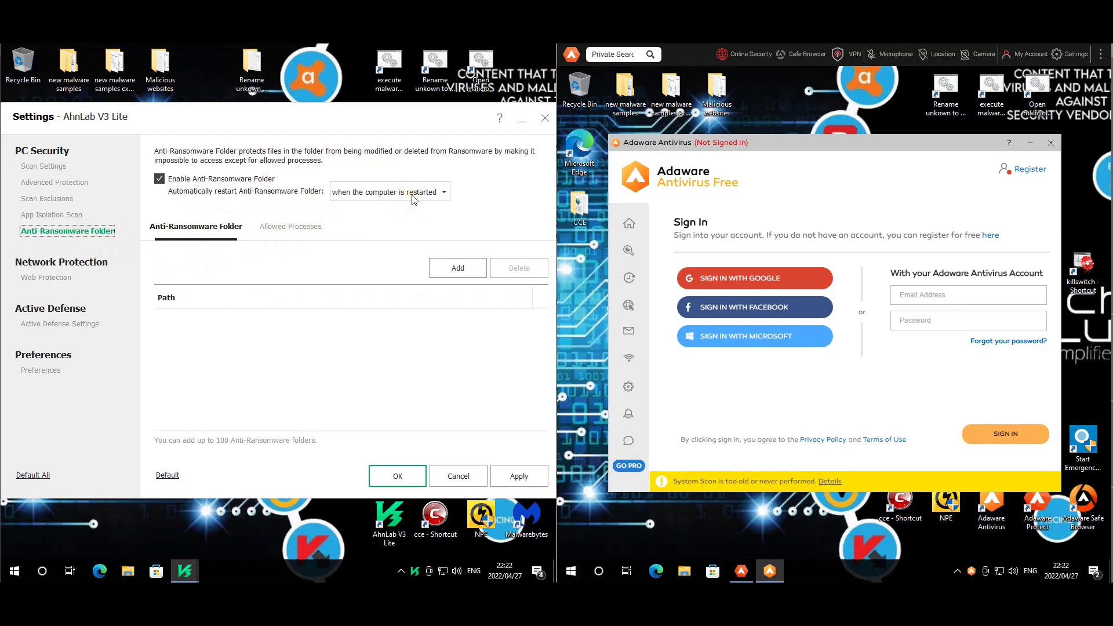
{"action": "left_click", "coordinate": [291, 227]}
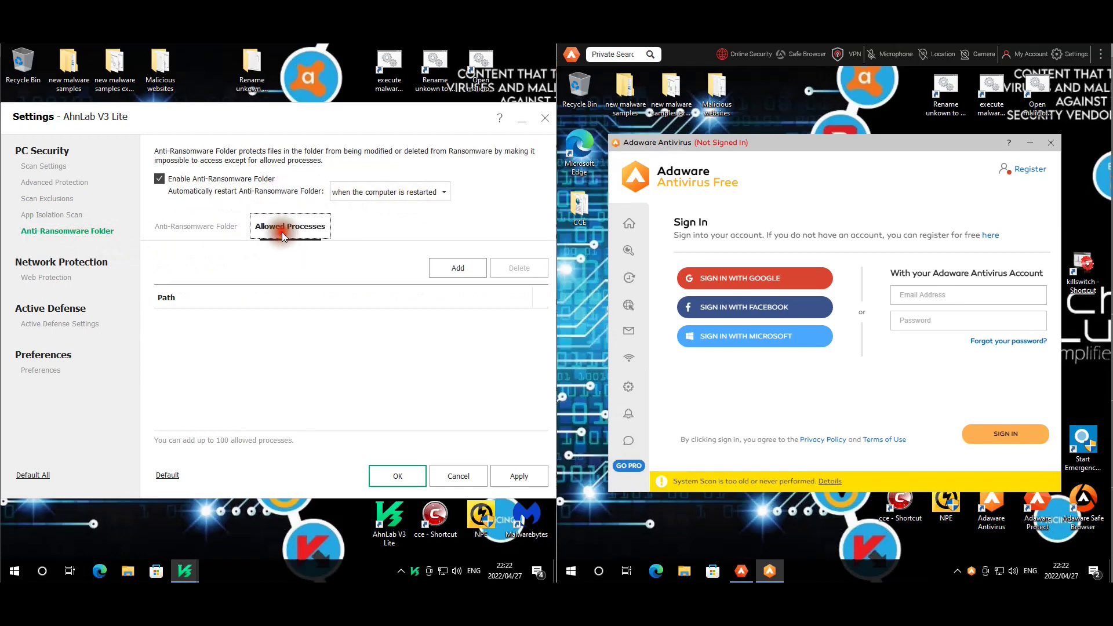
{"action": "left_click", "coordinate": [518, 476]}
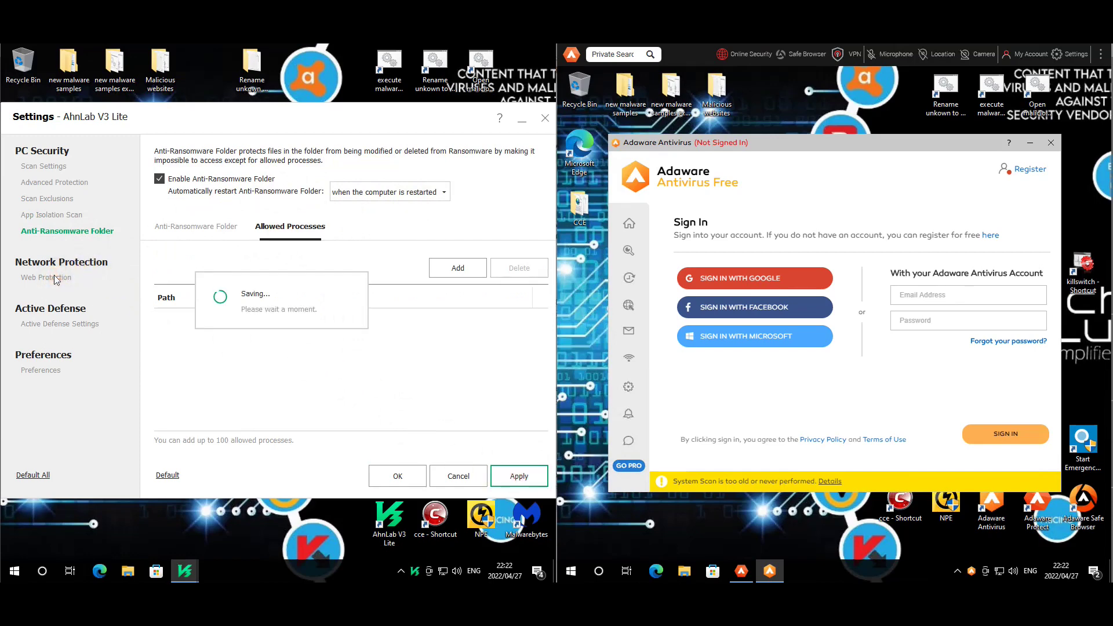
Step: View the Web Protection site filtering and the Active Defense settings
{"action": "left_click", "coordinate": [54, 277]}
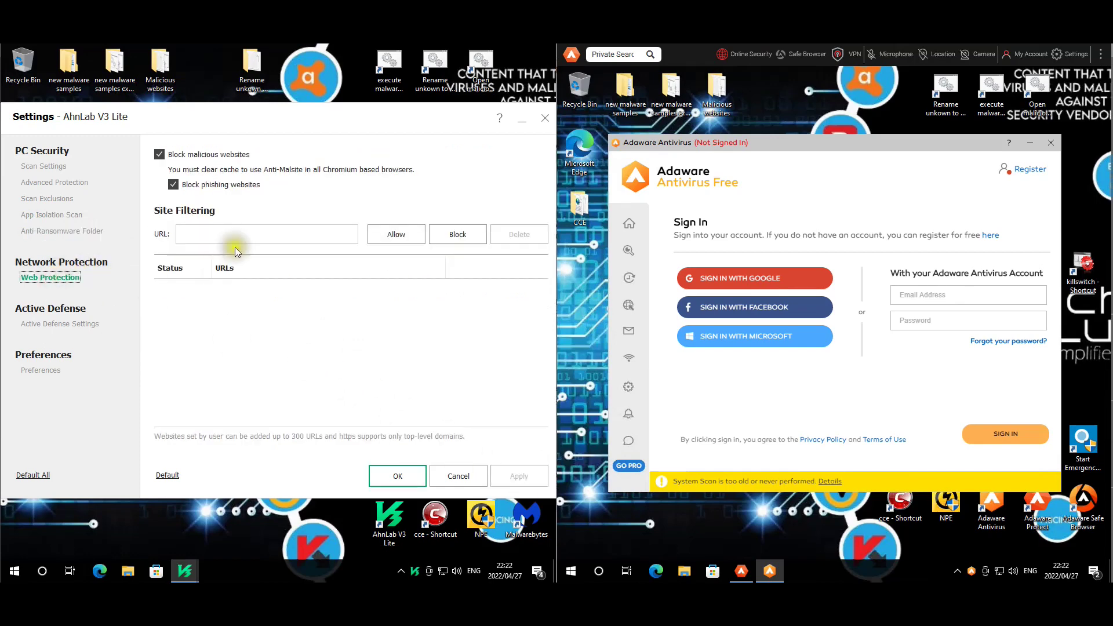
{"action": "left_click", "coordinate": [75, 322]}
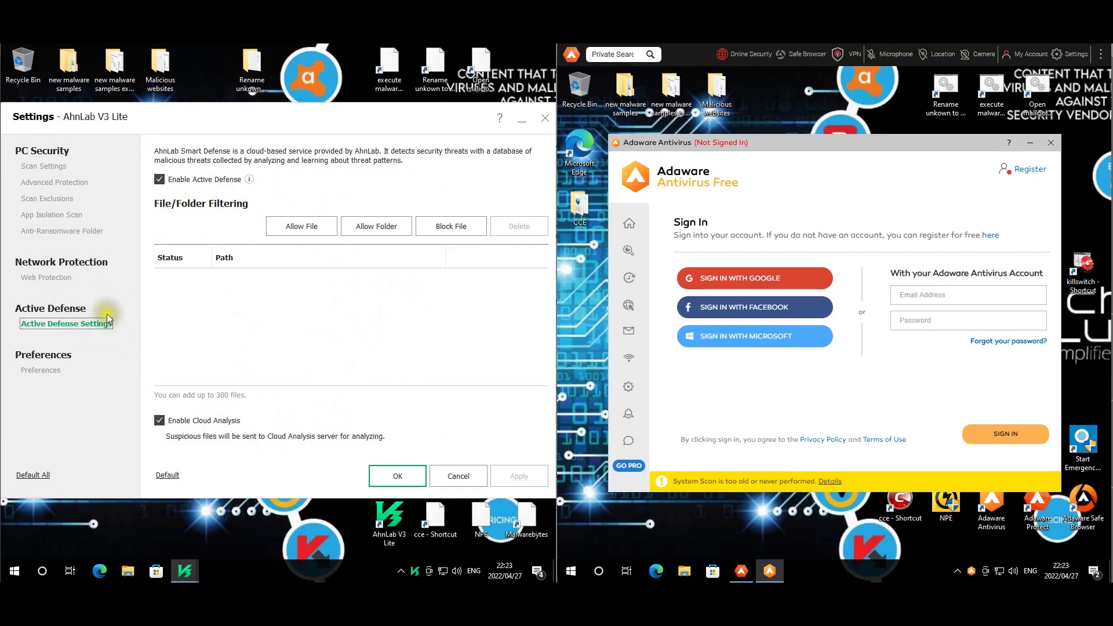
Step: Review the personal, update and server preferences, and save the settings to return to the main window
{"action": "left_click", "coordinate": [62, 364]}
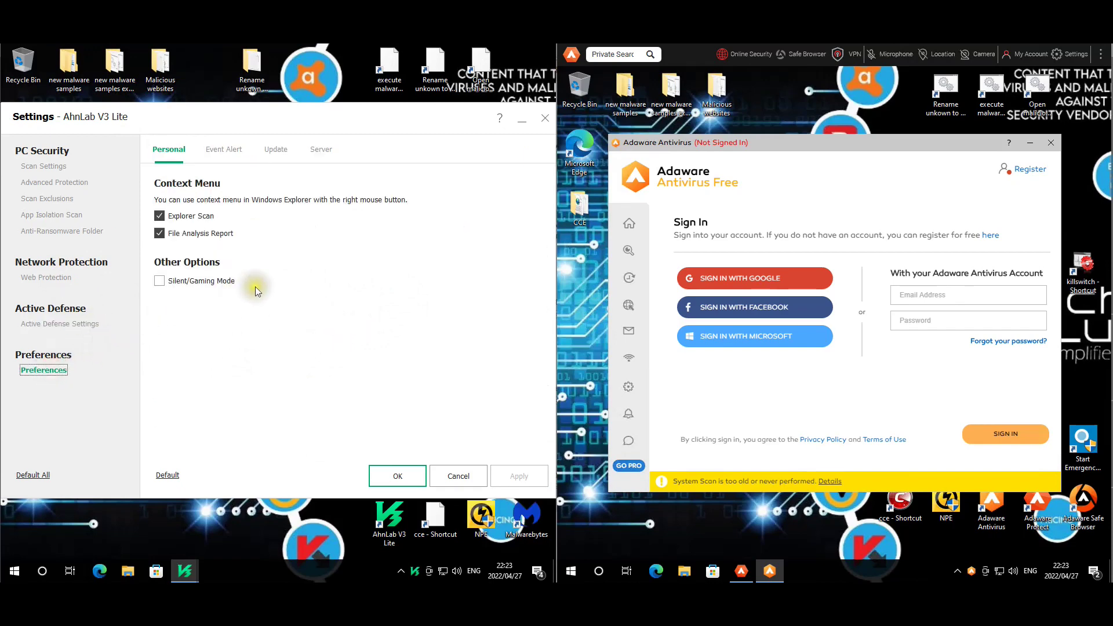
{"action": "left_click", "coordinate": [276, 149]}
{"action": "left_click", "coordinate": [321, 149]}
{"action": "left_click", "coordinate": [273, 162]}
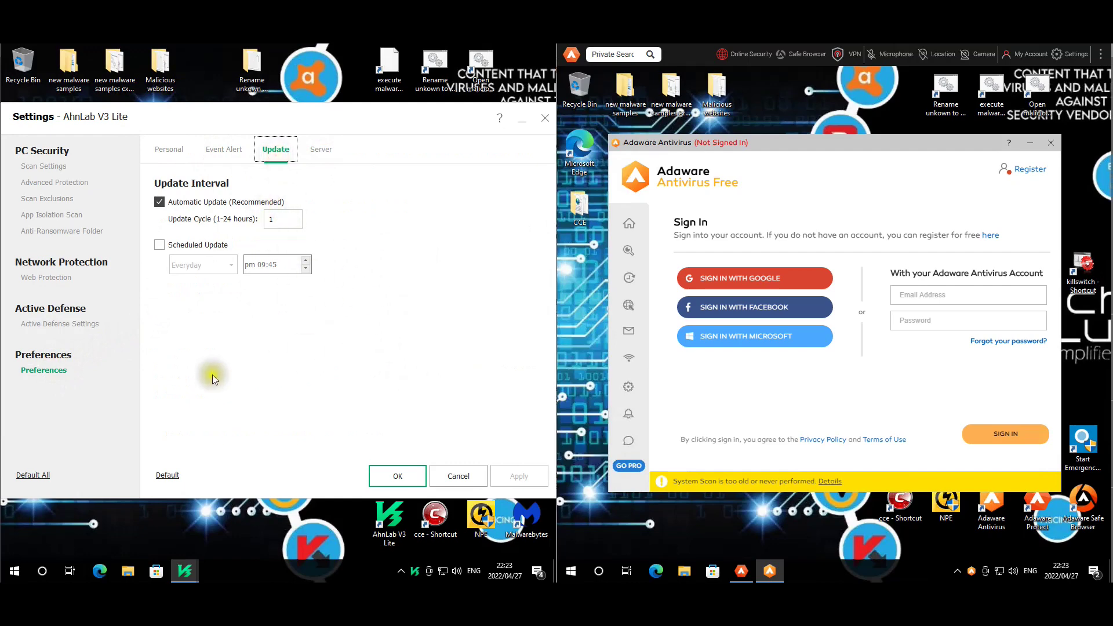
{"action": "left_click", "coordinate": [406, 476]}
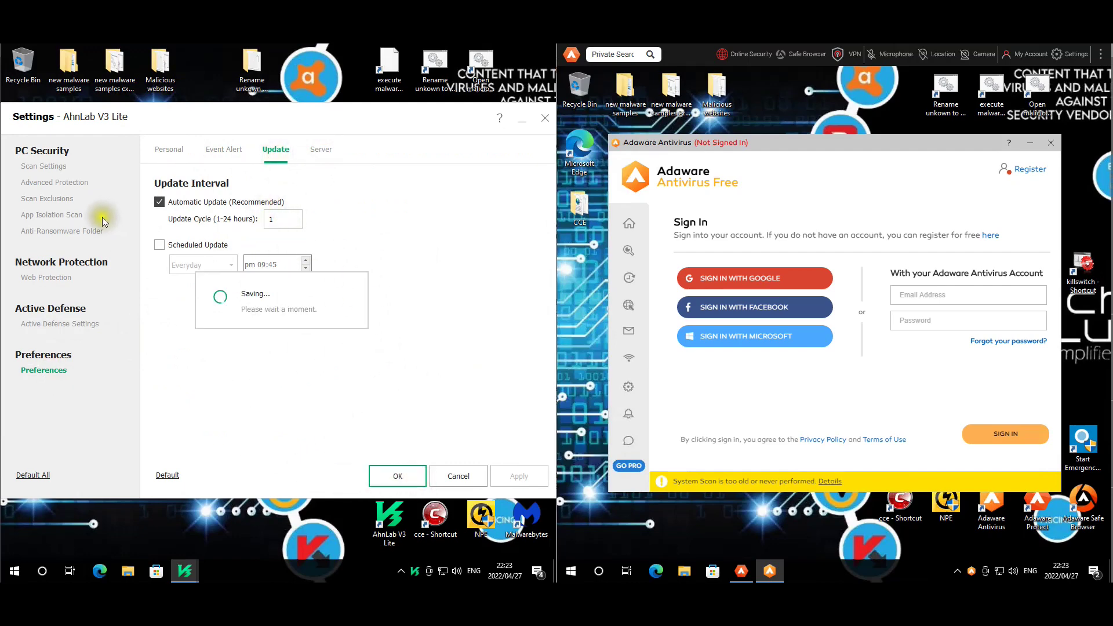
Step: Browse the PC Security, Management, Services and Anti-Ransomware sections of the main window
{"action": "left_click", "coordinate": [36, 223]}
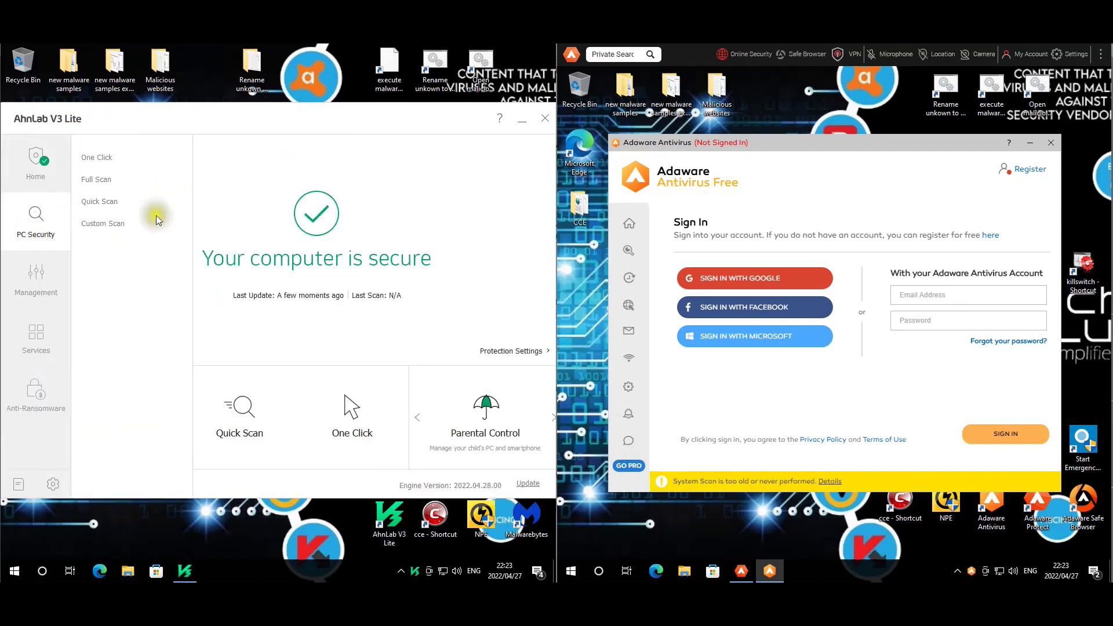
{"action": "left_click", "coordinate": [58, 277]}
{"action": "left_click", "coordinate": [42, 340]}
{"action": "left_click", "coordinate": [46, 400]}
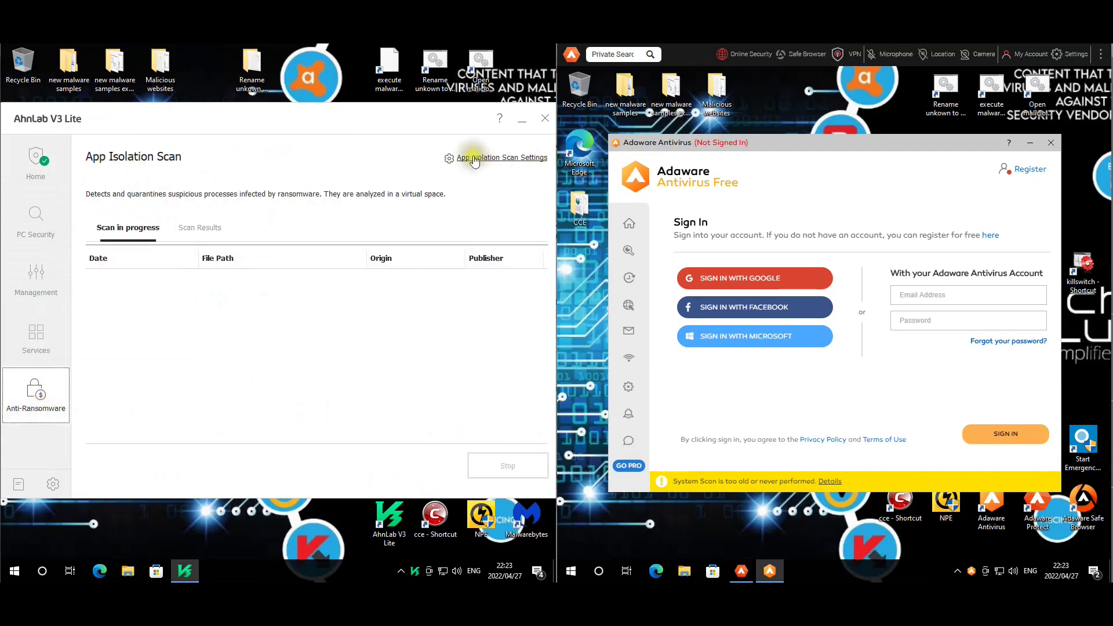
Step: View the App Isolation Scan results, and check and confirm the related App Isolation Scan settings
{"action": "left_click", "coordinate": [212, 227]}
{"action": "left_click", "coordinate": [499, 159]}
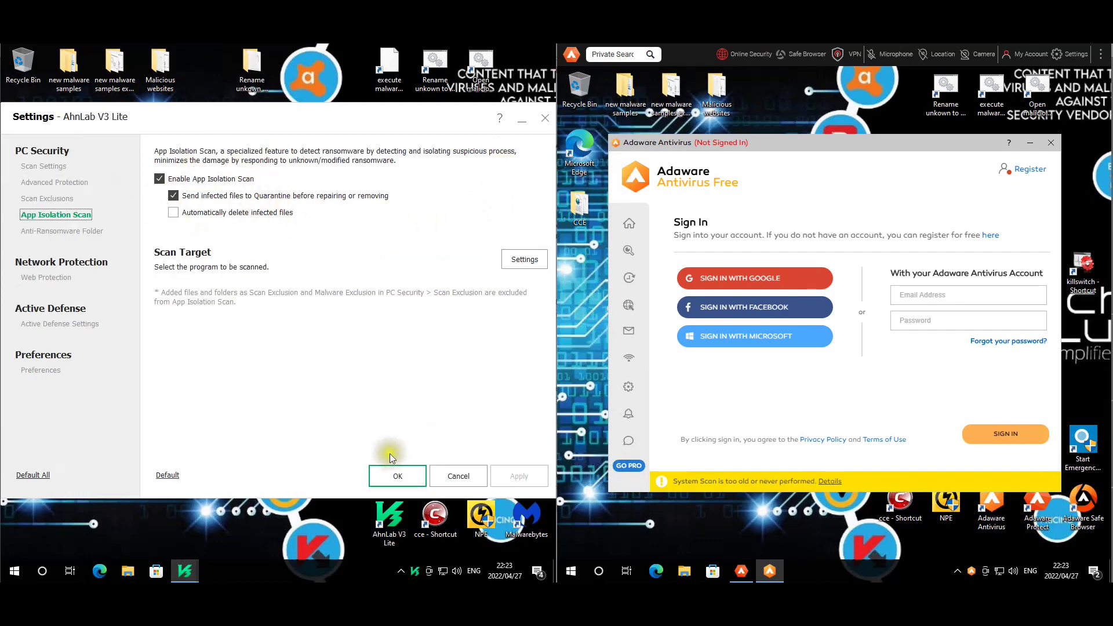
{"action": "left_click", "coordinate": [400, 476]}
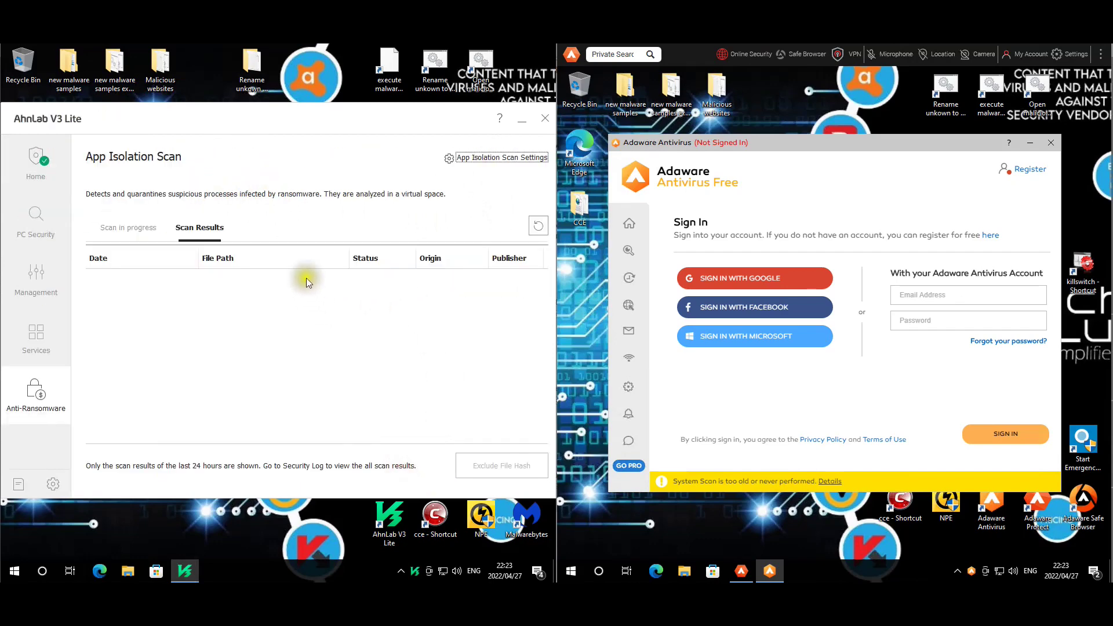
Step: Reopen the settings for a last look, cancel them without changes, and close the AhnLab V3 Lite window
{"action": "left_click", "coordinate": [64, 490]}
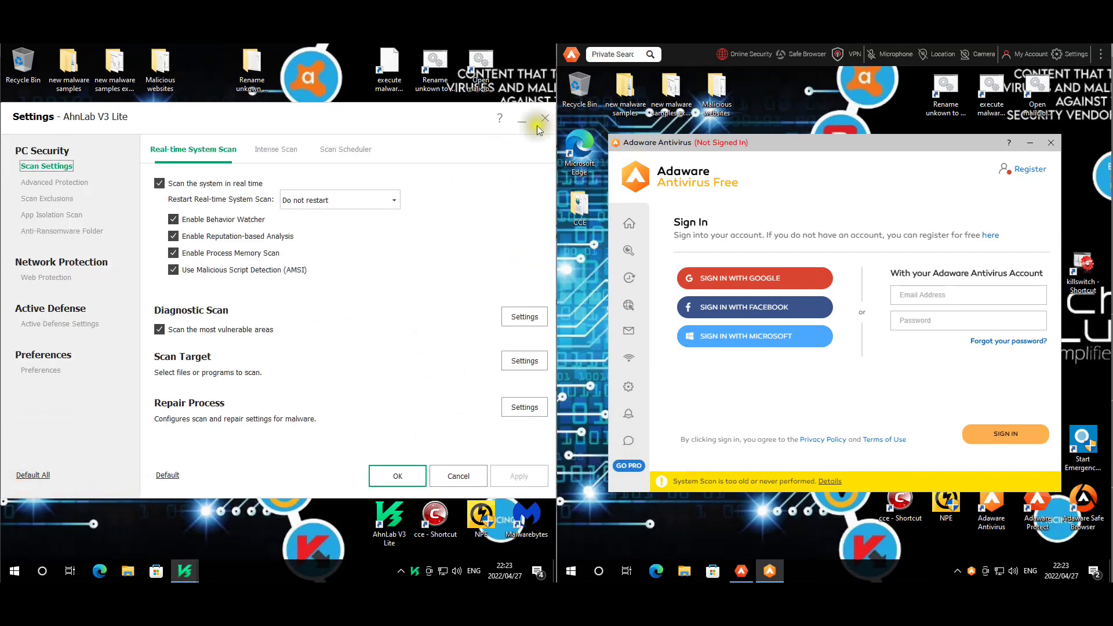
{"action": "left_click", "coordinate": [457, 474]}
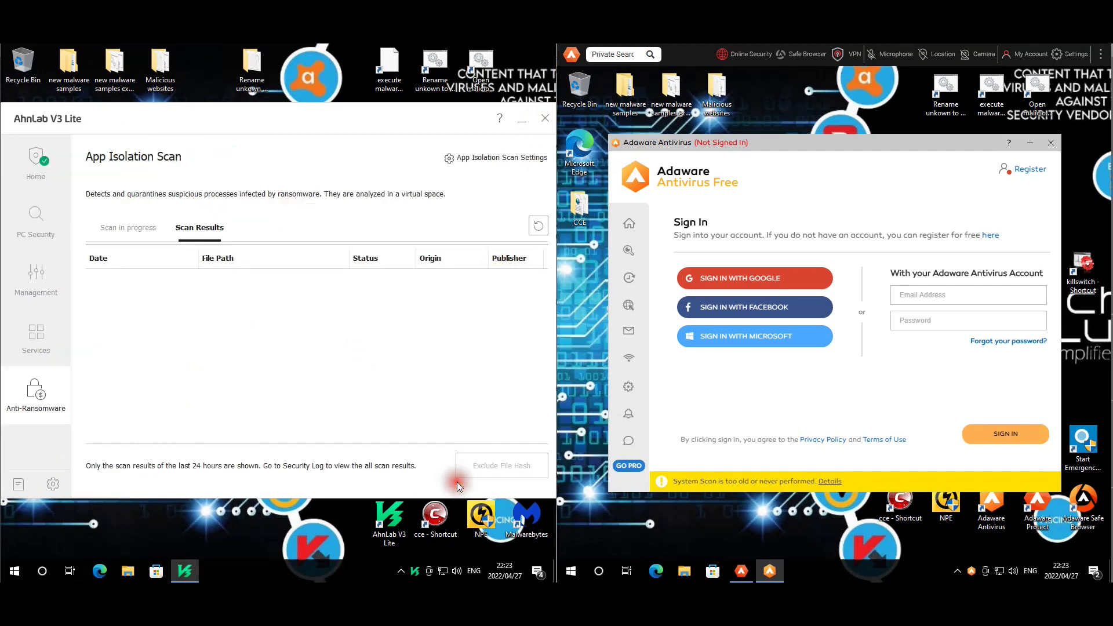
{"action": "left_click", "coordinate": [545, 119]}
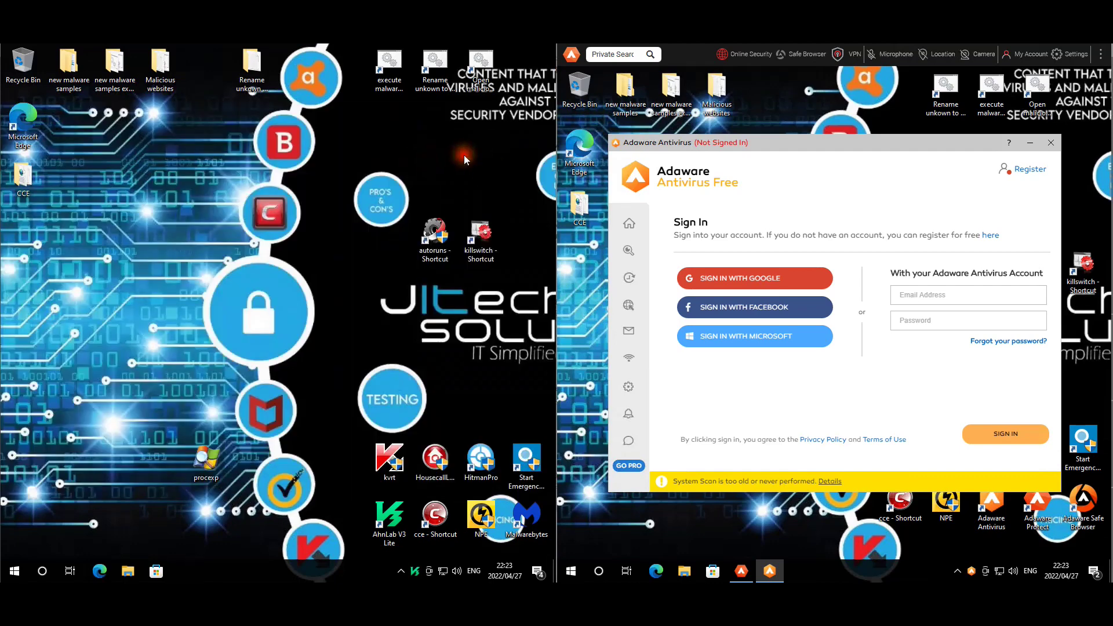
Step: Review the Scan Computer page and the advanced Real-Time Protection settings of Adaware Antivirus
{"action": "left_click", "coordinate": [799, 195]}
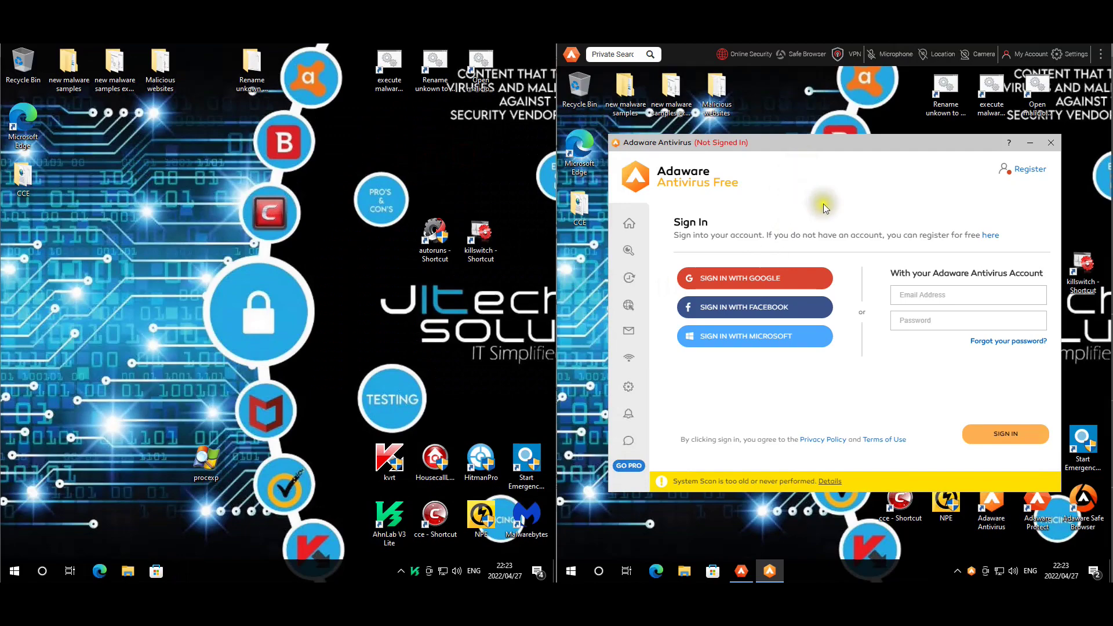
{"action": "left_click", "coordinate": [664, 243]}
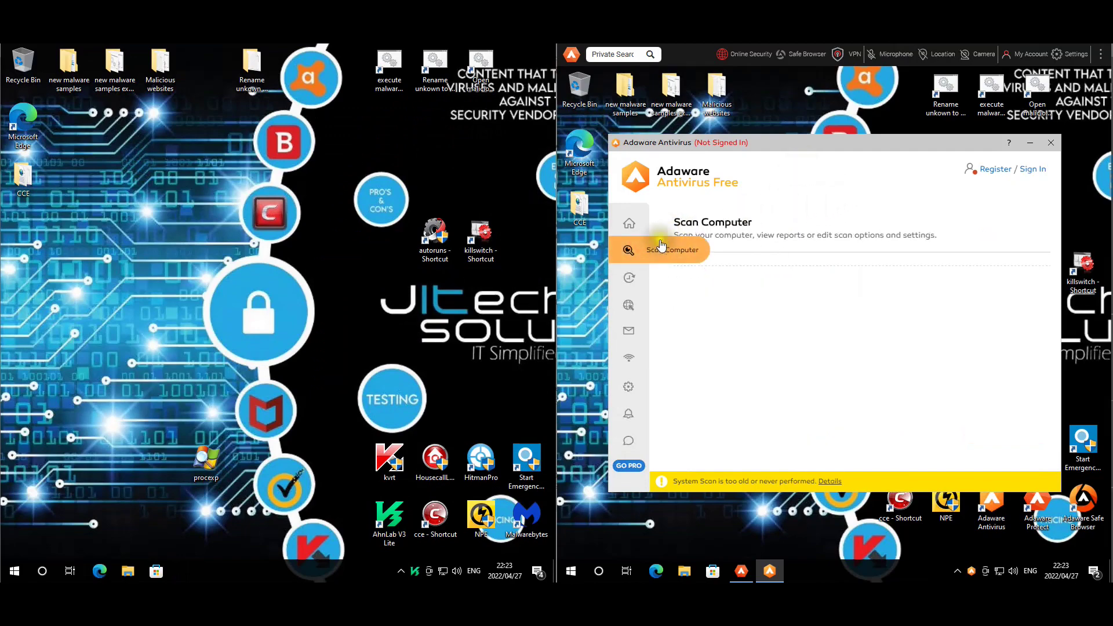
{"action": "left_click", "coordinate": [629, 277]}
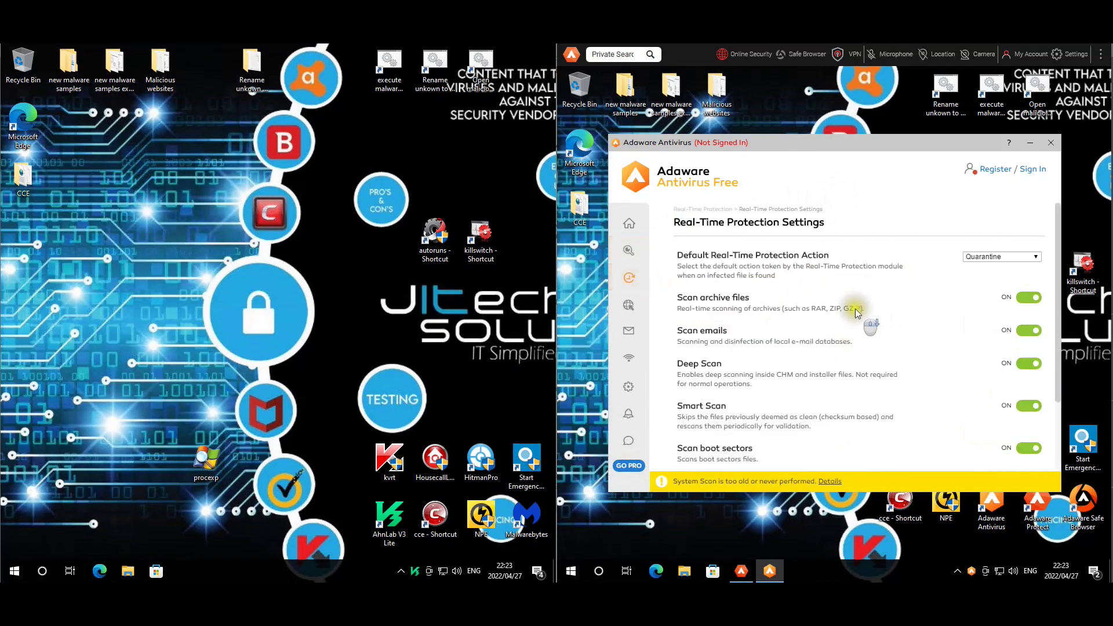
{"action": "scroll", "coordinate": [856, 312], "scroll_direction": "down", "scroll_amount": 1}
{"action": "scroll", "coordinate": [1004, 319], "scroll_direction": "down", "scroll_amount": 2}
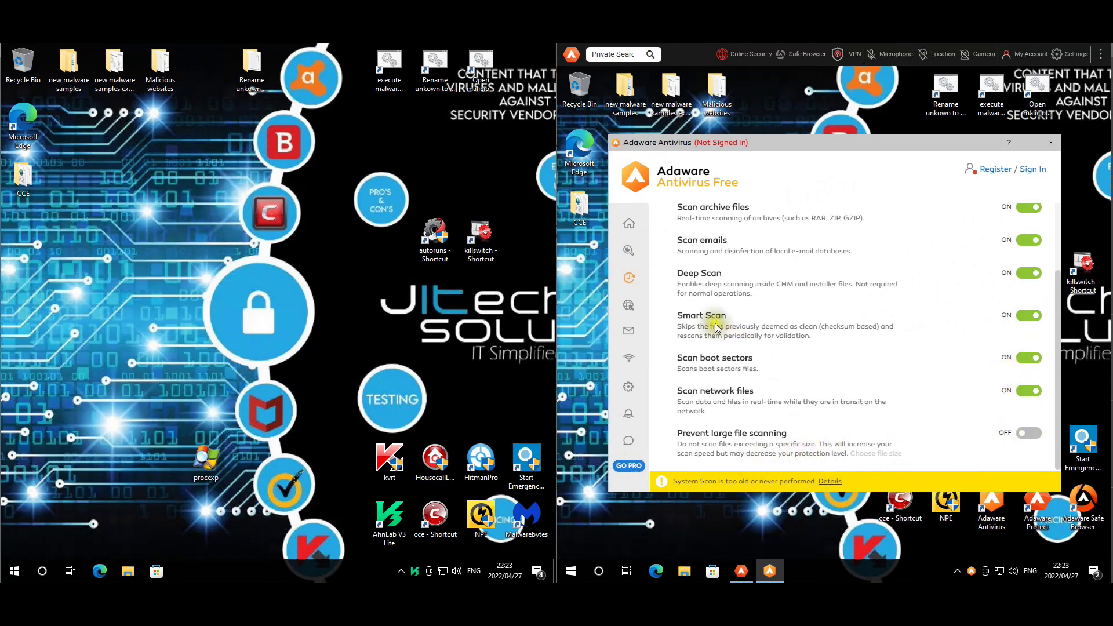
{"action": "left_click", "coordinate": [629, 277]}
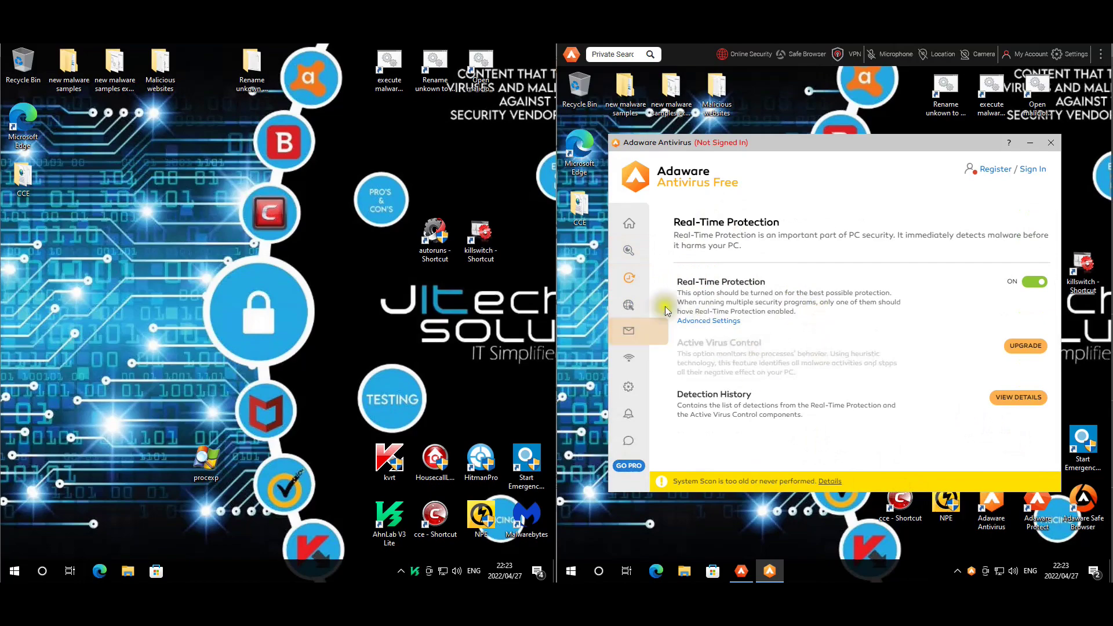
Step: Look through the Web Protection, email protection and Network Protection pages
{"action": "left_click", "coordinate": [630, 303]}
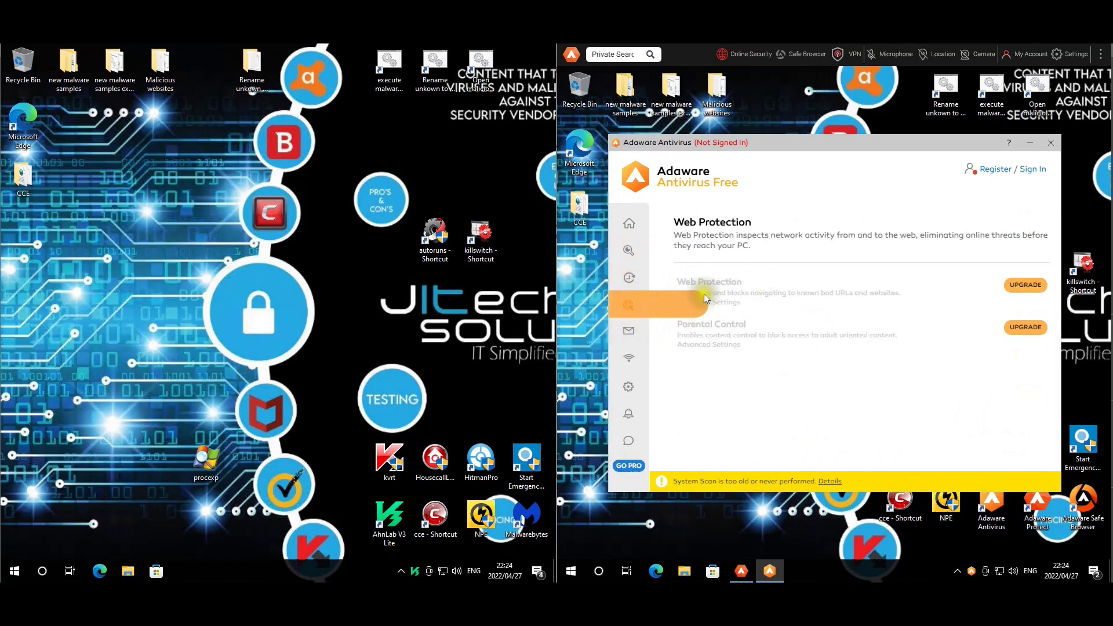
{"action": "left_click", "coordinate": [629, 330]}
{"action": "left_click", "coordinate": [629, 357]}
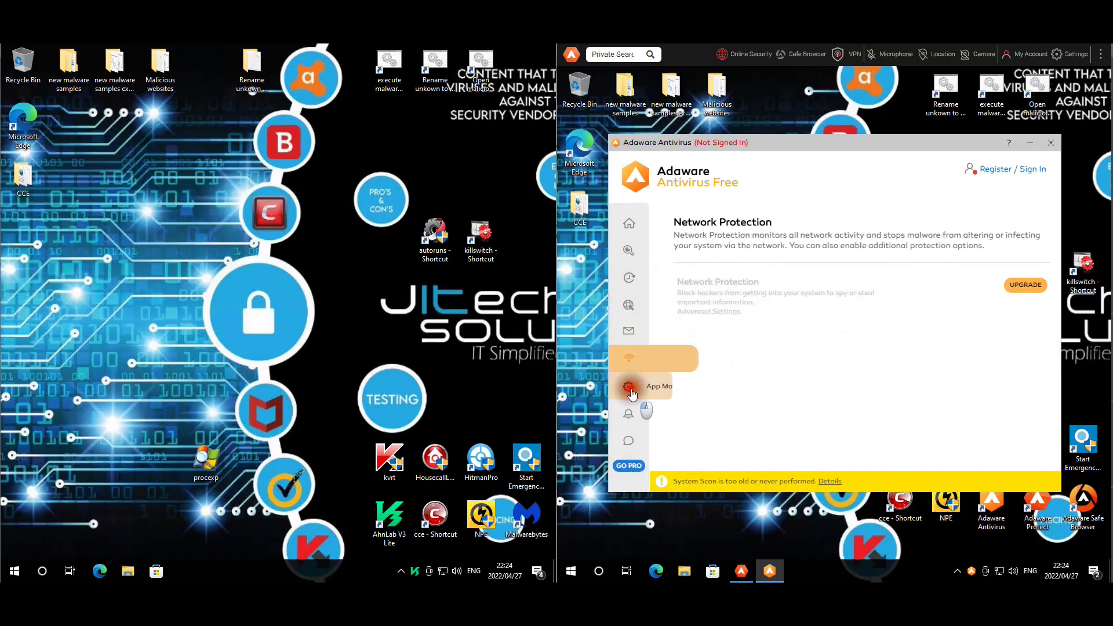
Step: Turn on ThreatWork Alliance in the App Management settings and look over the other options there
{"action": "left_click", "coordinate": [629, 389]}
{"action": "scroll", "coordinate": [885, 336], "scroll_direction": "down", "scroll_amount": 3}
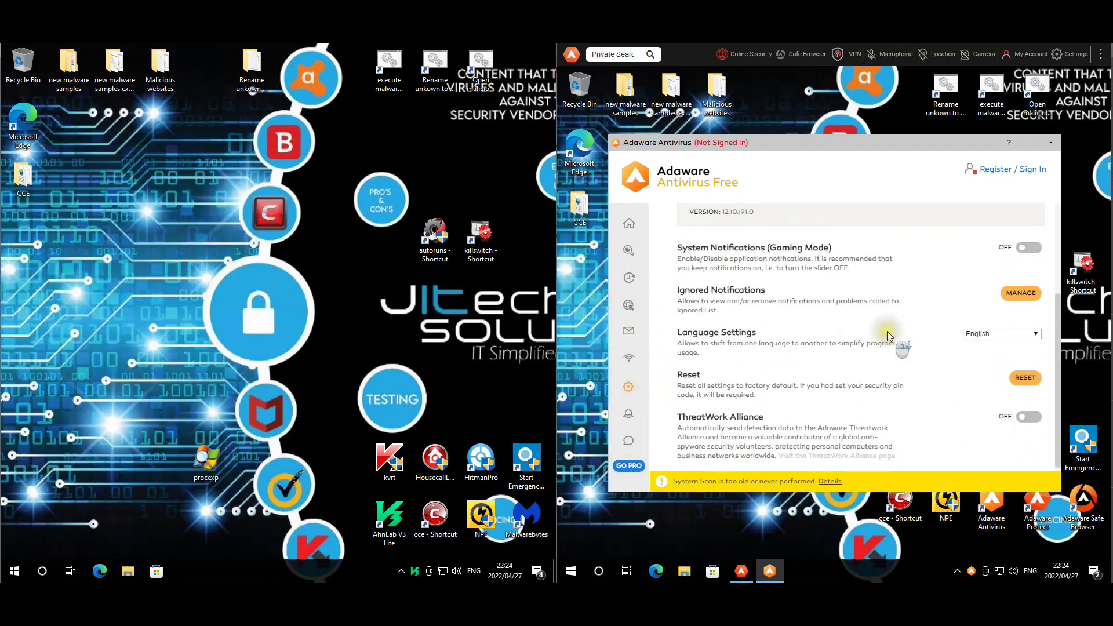
{"action": "left_click", "coordinate": [1032, 414]}
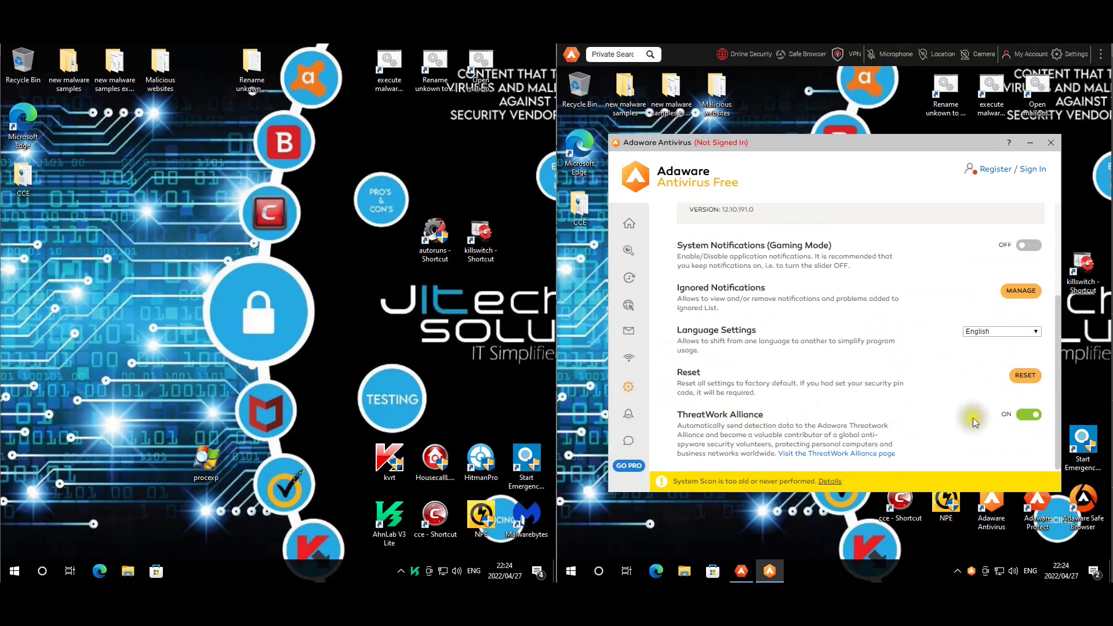
{"action": "scroll", "coordinate": [762, 243], "scroll_direction": "up", "scroll_amount": 3}
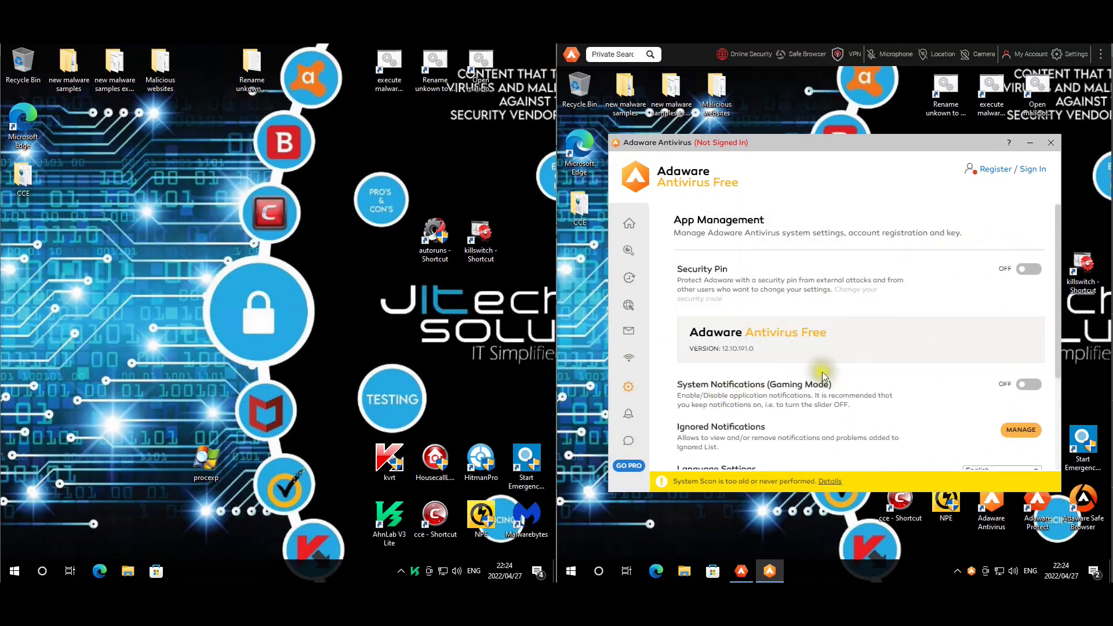
{"action": "scroll", "coordinate": [823, 370], "scroll_direction": "down", "scroll_amount": 2}
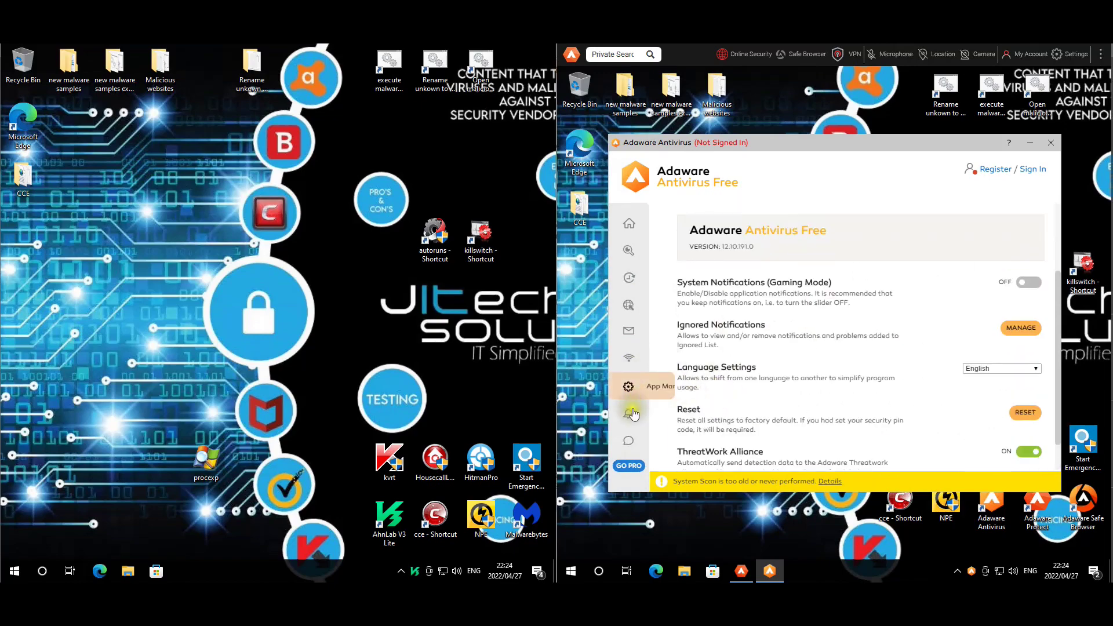
Step: Look at the Help Center and Notification Center, and return to the Scan Computer page
{"action": "left_click", "coordinate": [630, 443]}
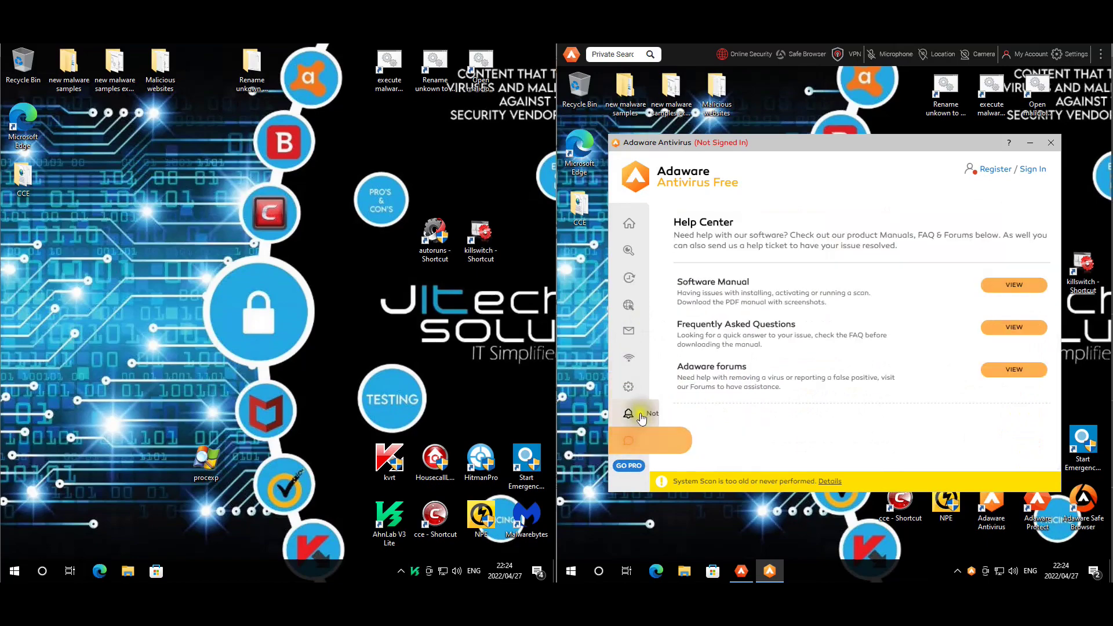
{"action": "left_click", "coordinate": [629, 413]}
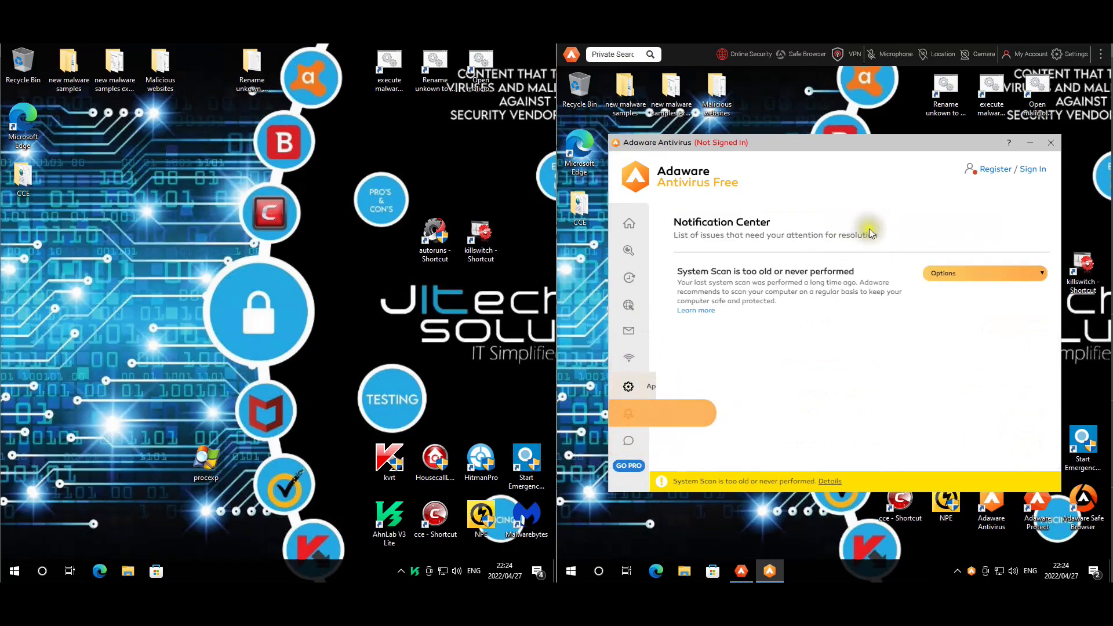
{"action": "left_click", "coordinate": [629, 250]}
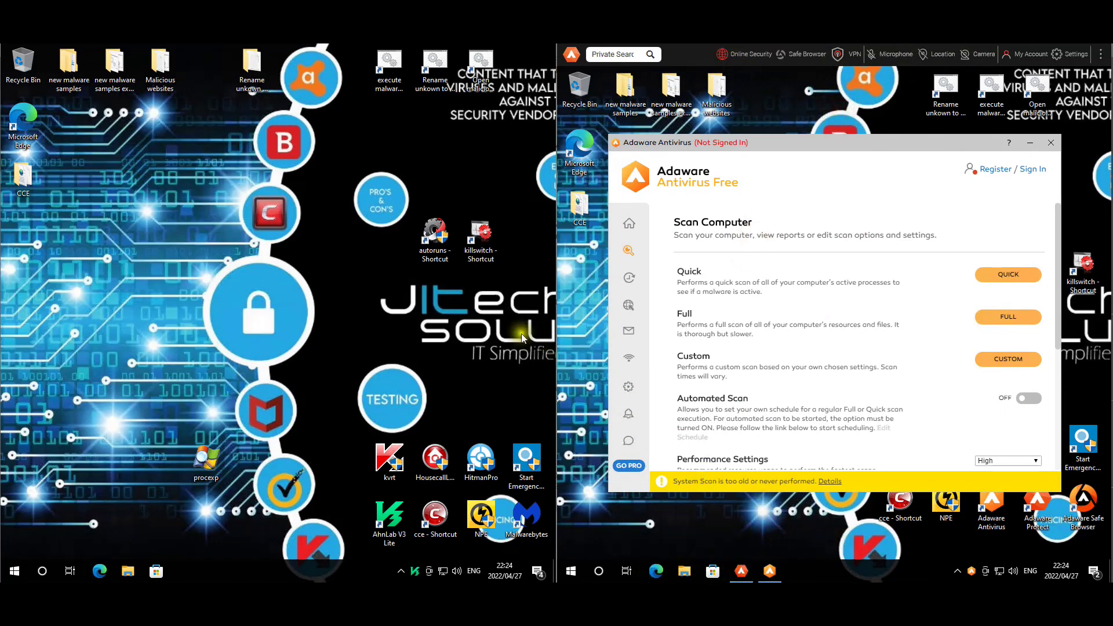
Step: Turn off Real-time System Scan in AhnLab V3 Lite and confirm the security warning
{"action": "right_click", "coordinate": [416, 572]}
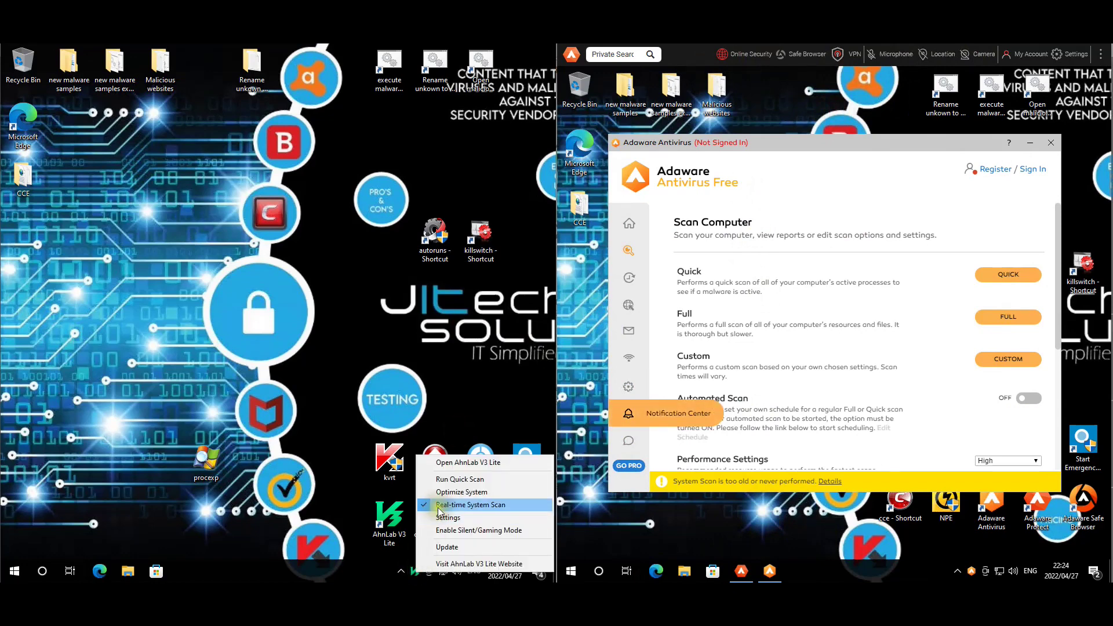
{"action": "left_click", "coordinate": [464, 505]}
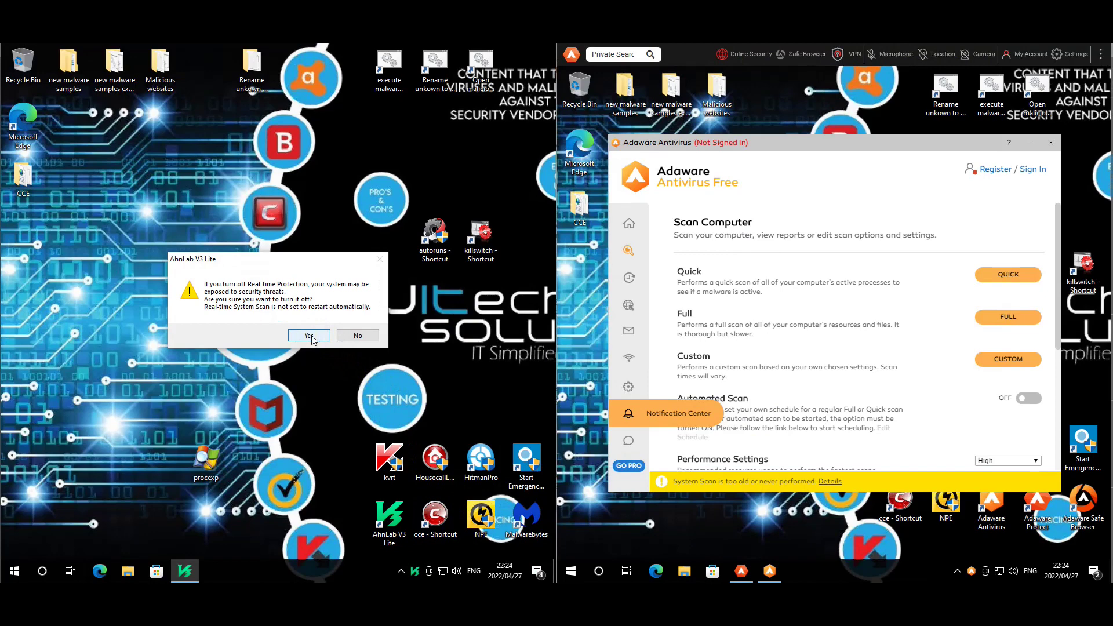
{"action": "left_click", "coordinate": [309, 336]}
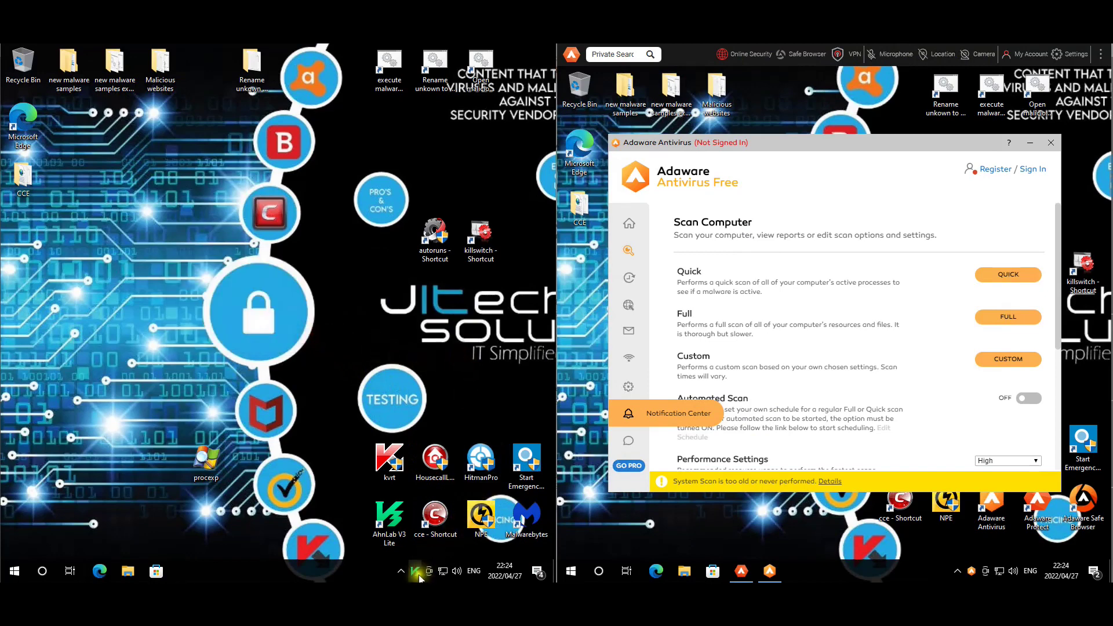
Step: Turn off Real-Time Protection in Adaware Antivirus and check its status in the quick options
{"action": "right_click", "coordinate": [972, 572]}
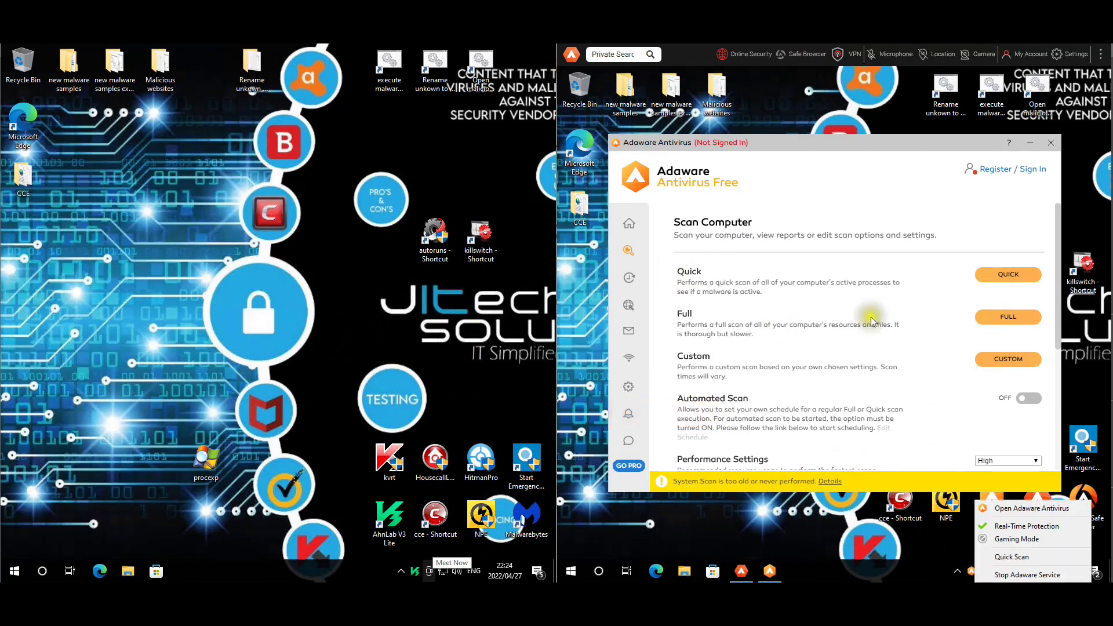
{"action": "left_click", "coordinate": [1010, 529]}
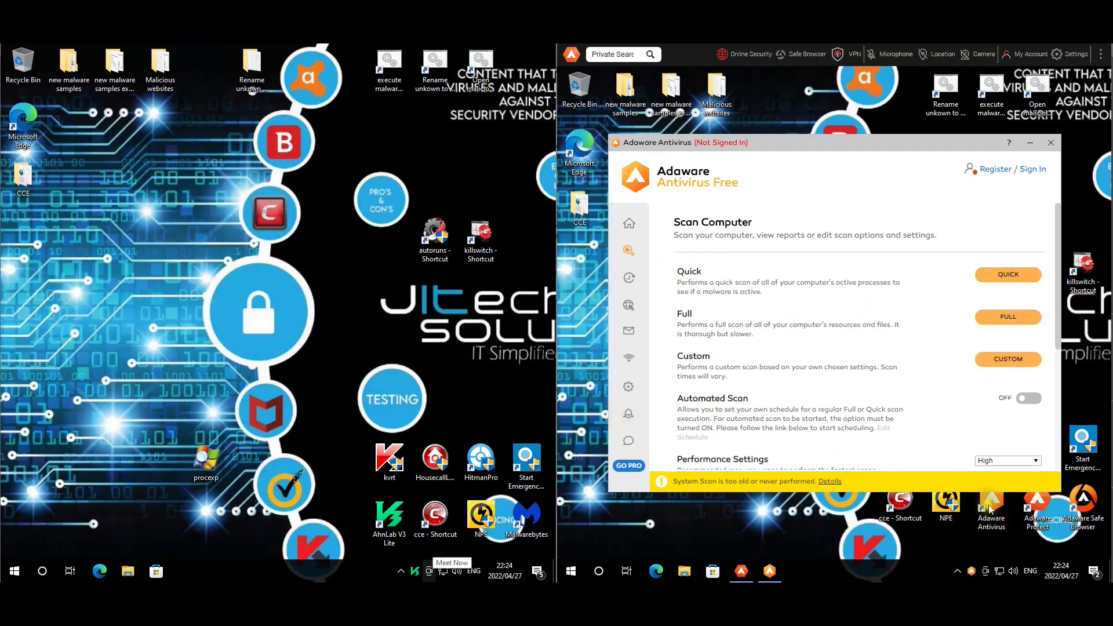
{"action": "right_click", "coordinate": [973, 572]}
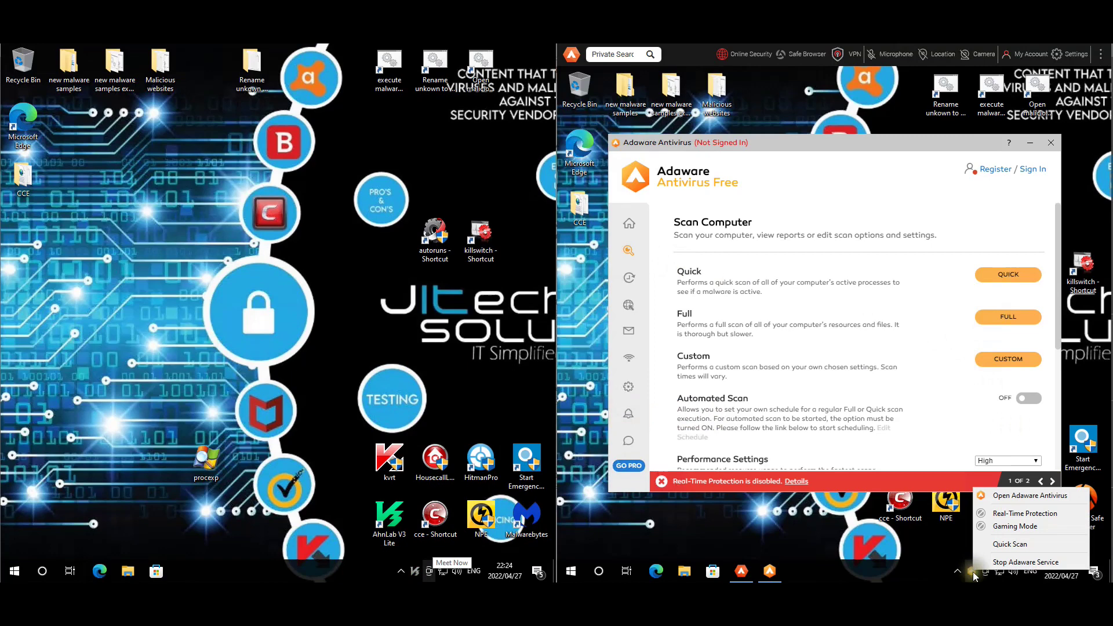
{"action": "left_click", "coordinate": [965, 214]}
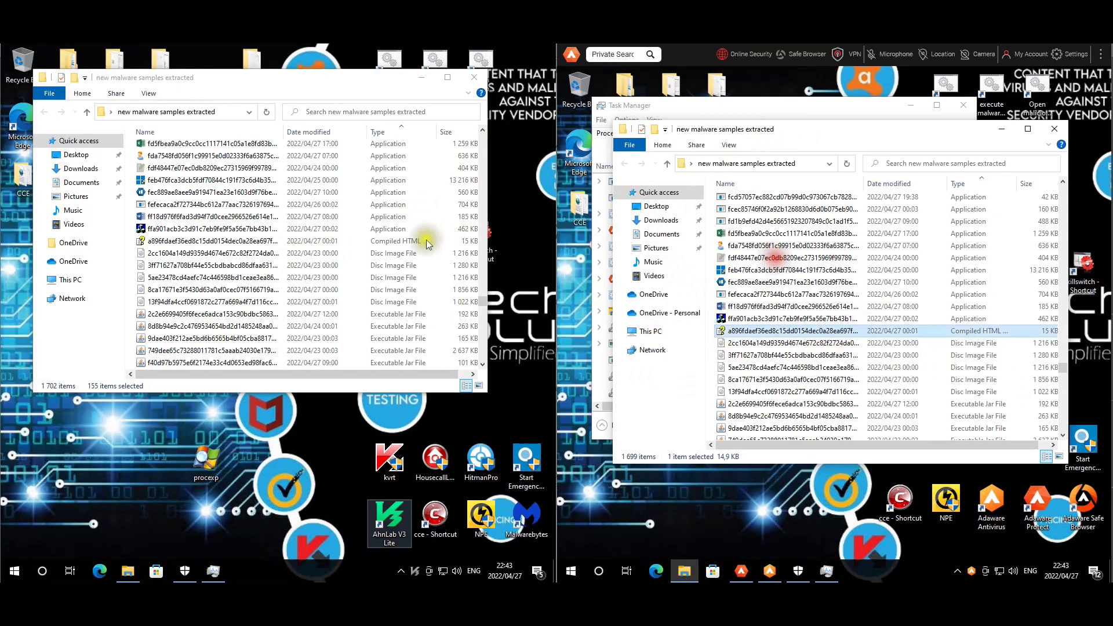
Step: Select sample files in both "new malware samples extracted" folders, and close the two folder windows
{"action": "left_click", "coordinate": [771, 257]}
{"action": "left_click", "coordinate": [417, 230]}
{"action": "left_click", "coordinate": [795, 221]}
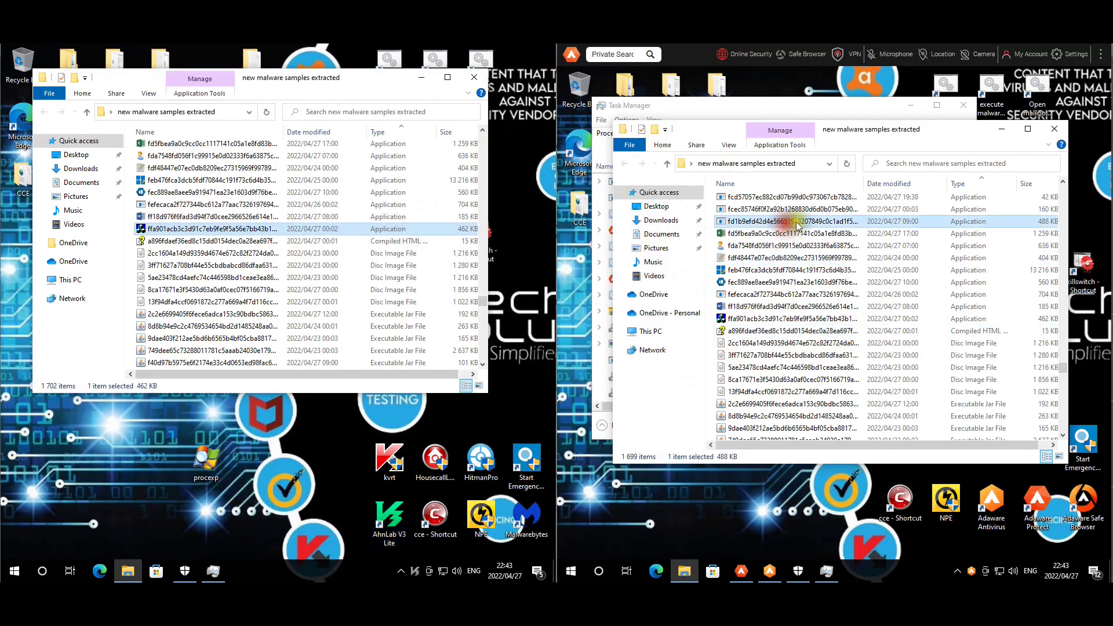
{"action": "left_click", "coordinate": [1056, 131]}
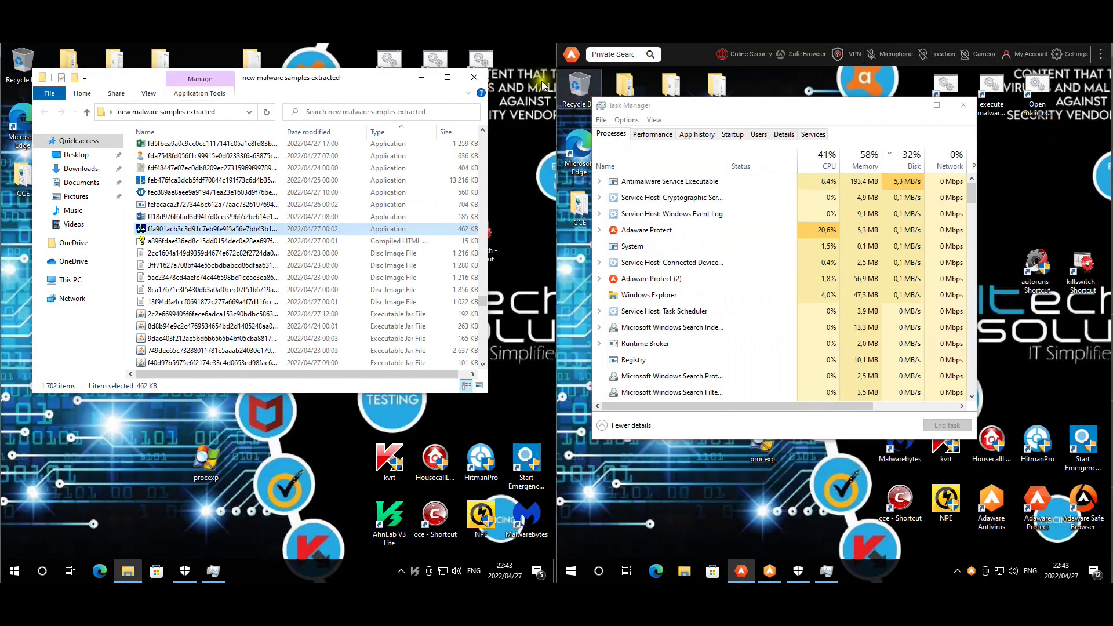
{"action": "left_click", "coordinate": [479, 80]}
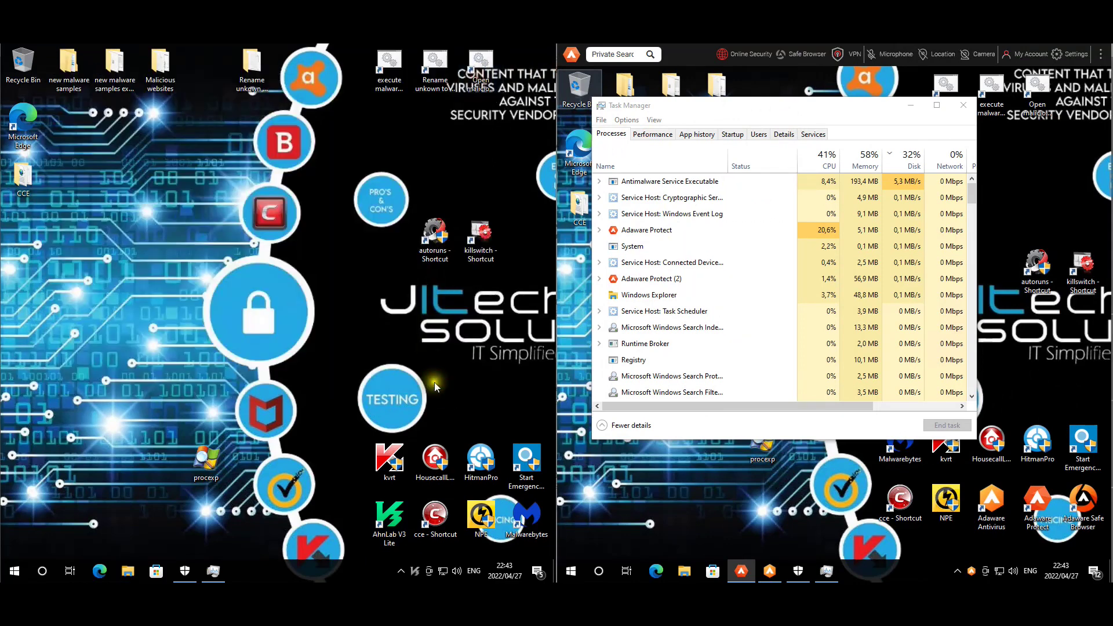
Step: Start an update of AhnLab V3 Lite, and check for definition updates from the Adaware Antivirus protection summary
{"action": "right_click", "coordinate": [419, 578]}
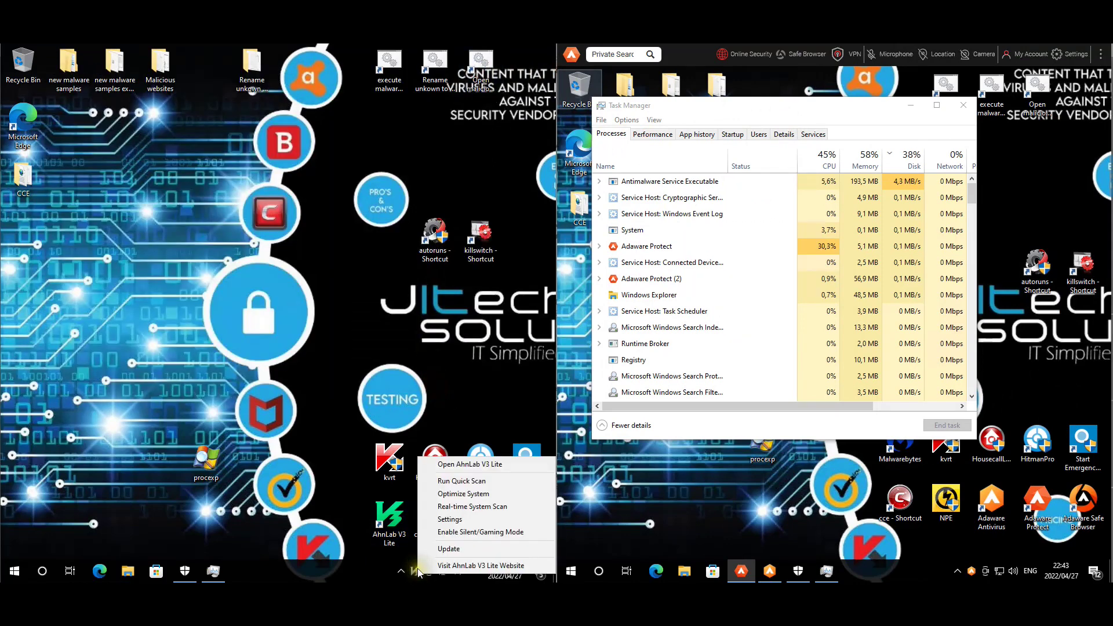
{"action": "left_click", "coordinate": [449, 548]}
{"action": "right_click", "coordinate": [972, 572]}
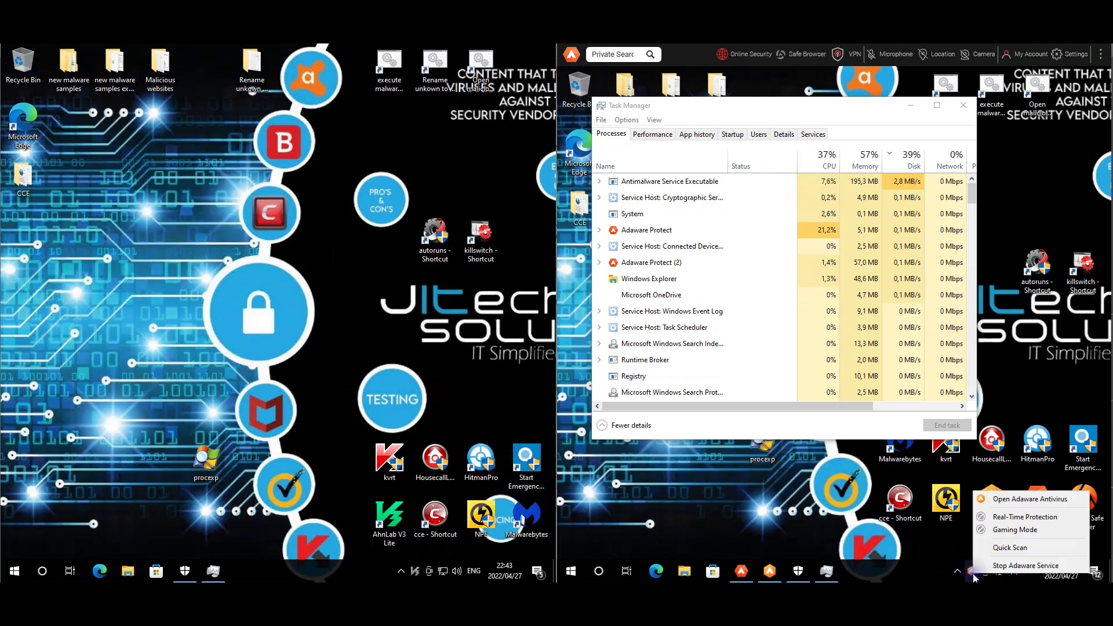
{"action": "left_click", "coordinate": [1009, 565]}
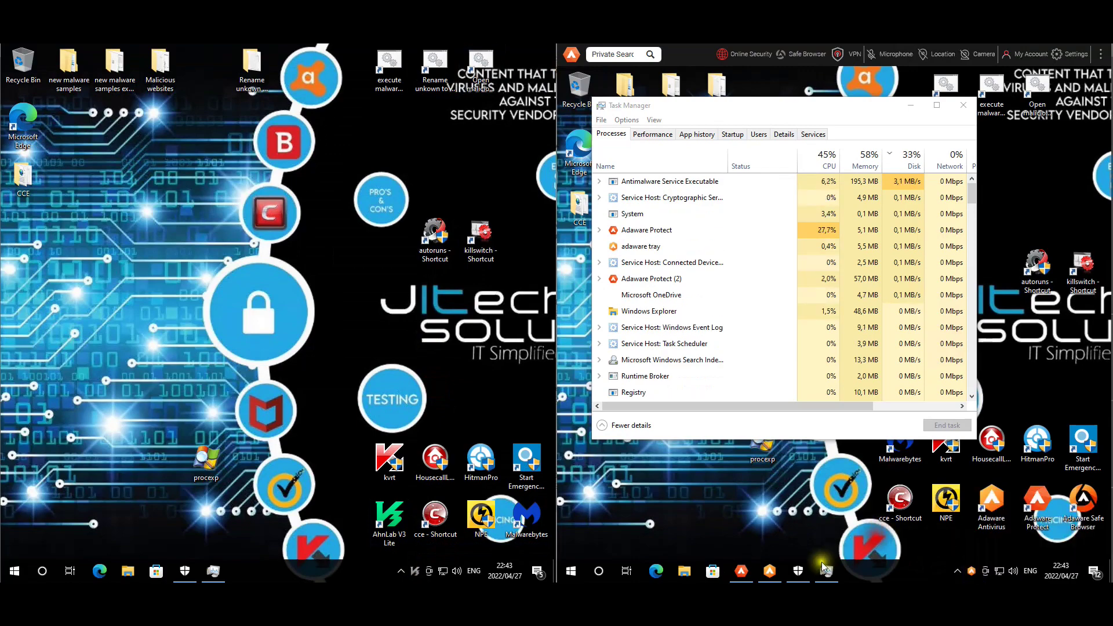
{"action": "left_click", "coordinate": [771, 572]}
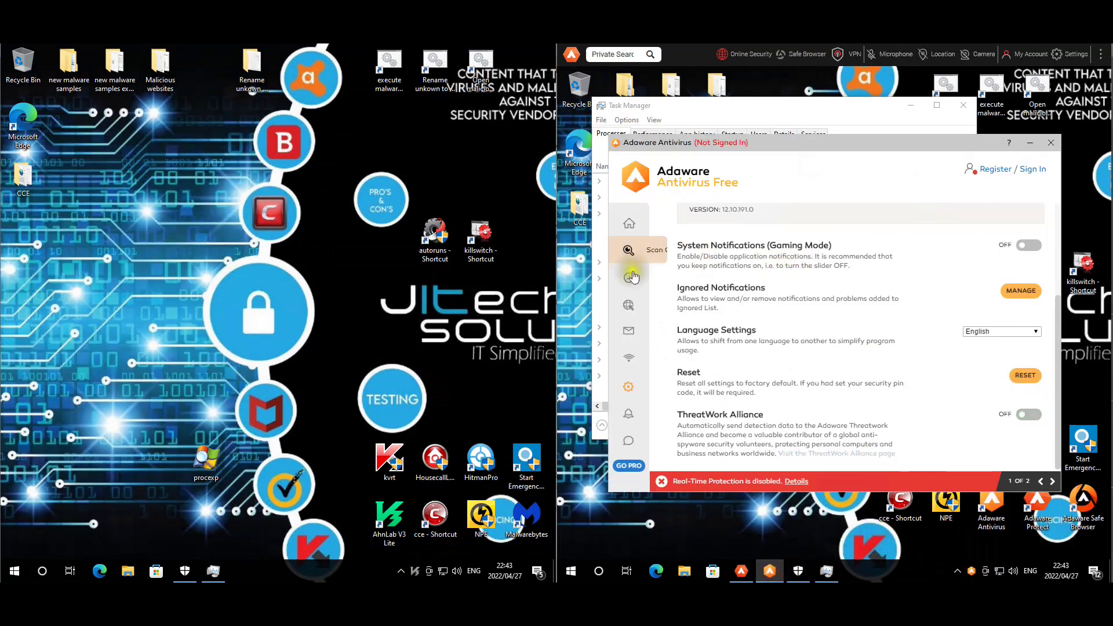
{"action": "left_click", "coordinate": [630, 251]}
{"action": "left_click", "coordinate": [629, 278]}
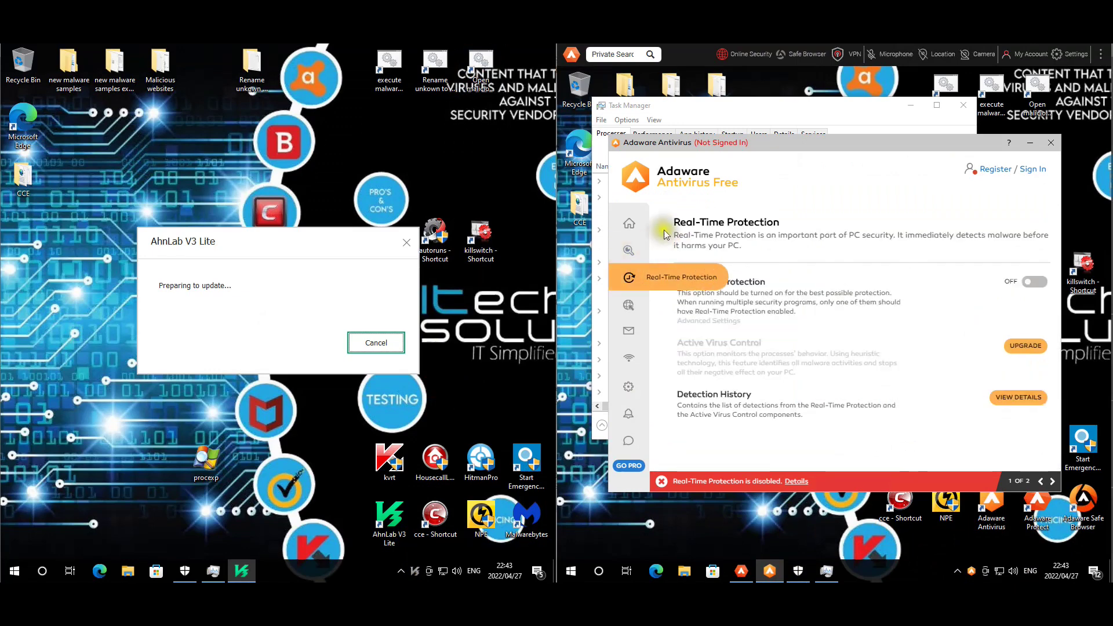
{"action": "left_click", "coordinate": [629, 221]}
{"action": "left_click", "coordinate": [798, 261]}
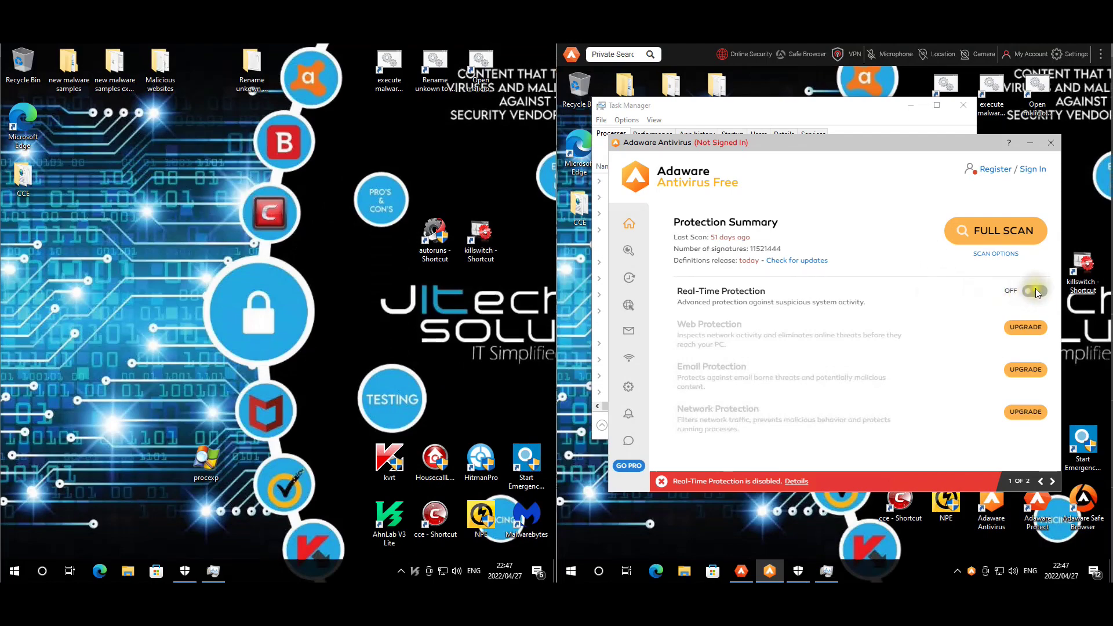
Step: Turn real-time protection back on in both Adaware Antivirus and AhnLab V3 Lite
{"action": "right_click", "coordinate": [415, 571]}
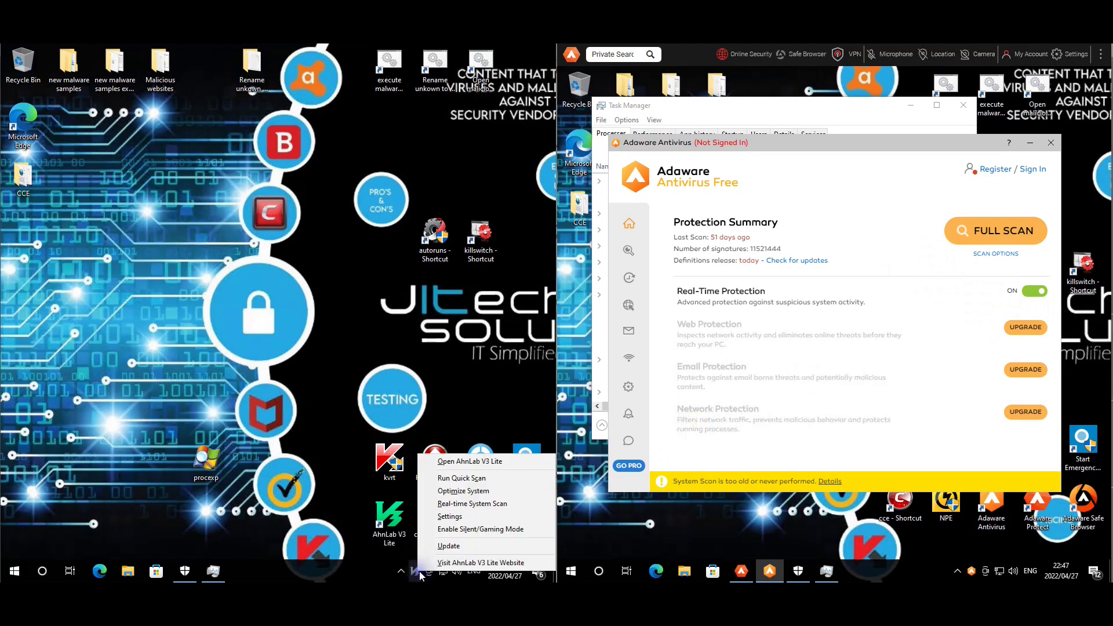
{"action": "left_click", "coordinate": [454, 504]}
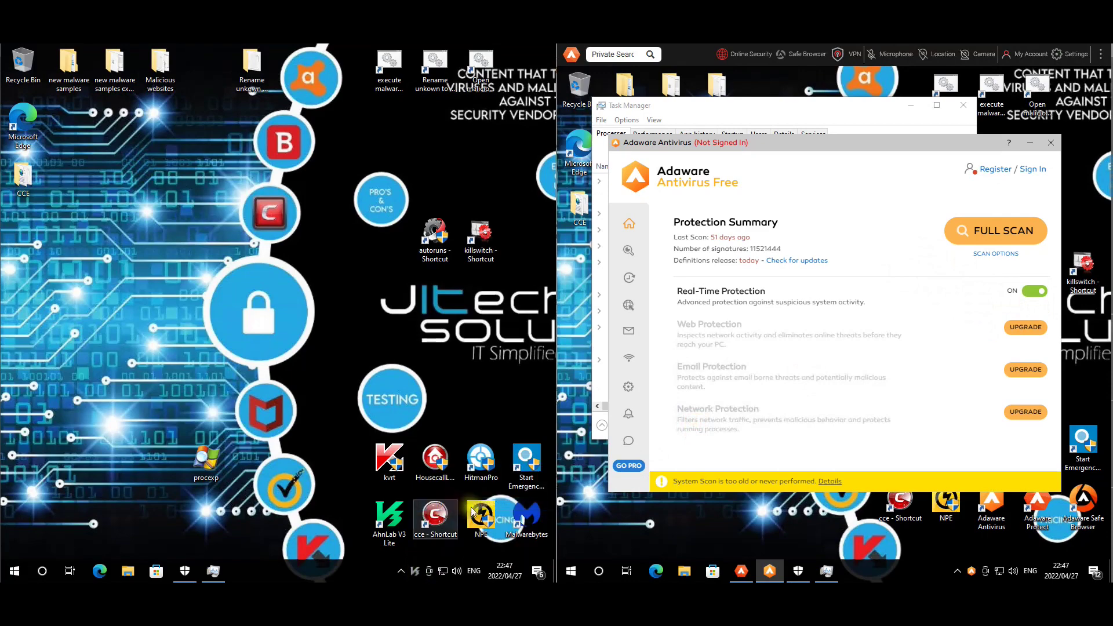
Step: Re-enable ThreatWork Alliance in Adaware's App Management settings and check the remaining options on the page
{"action": "left_click", "coordinate": [628, 387]}
{"action": "scroll", "coordinate": [1015, 406], "scroll_direction": "down", "scroll_amount": 3}
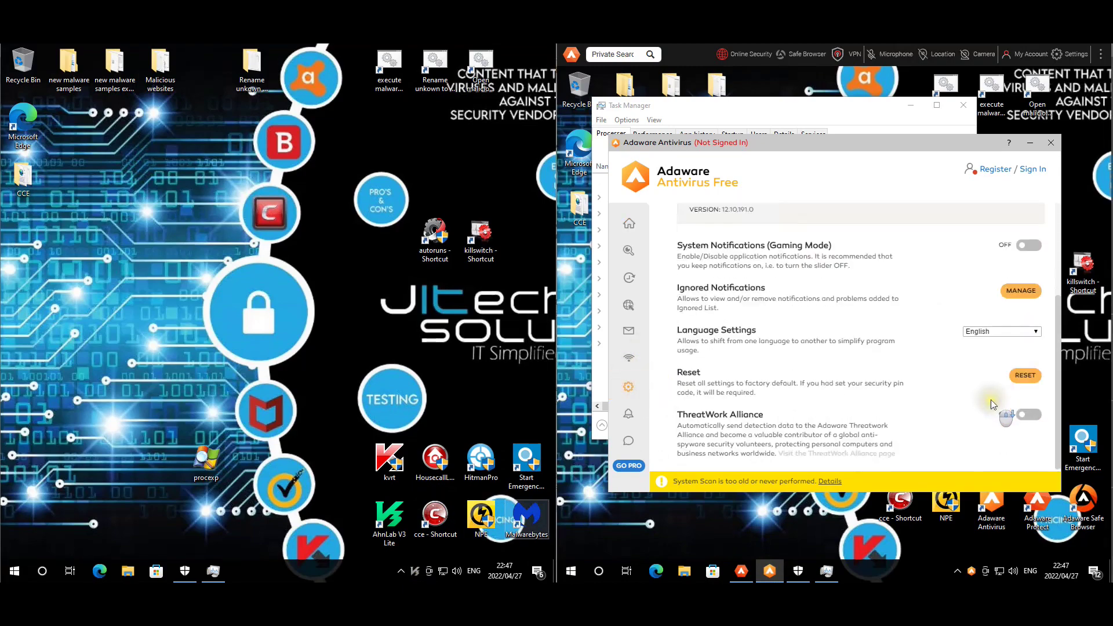
{"action": "left_click", "coordinate": [1028, 416]}
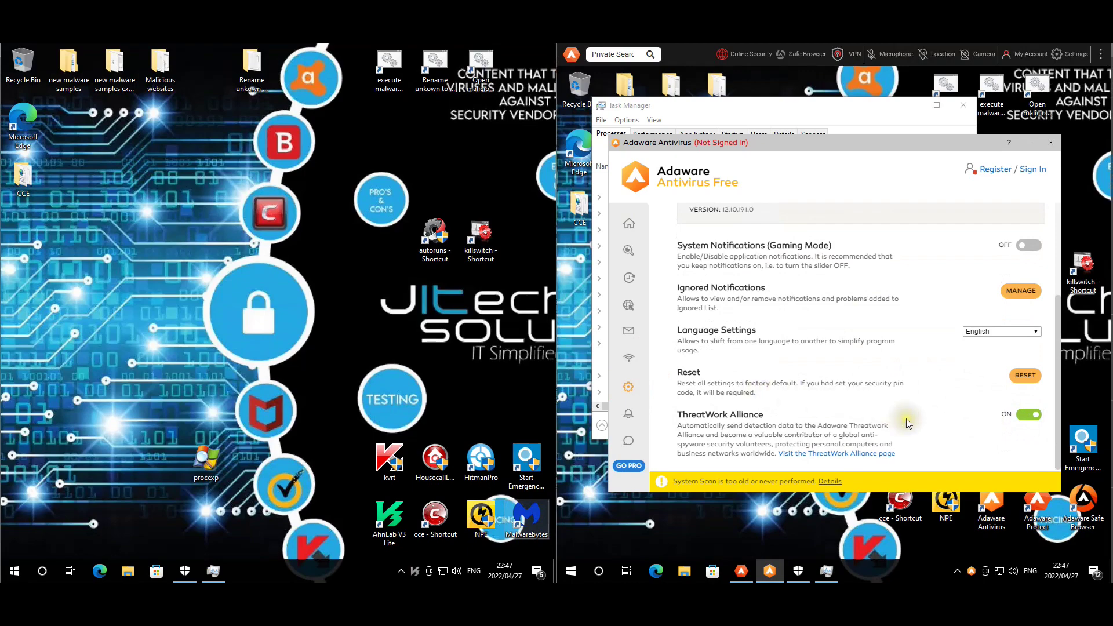
{"action": "scroll", "coordinate": [906, 419], "scroll_direction": "up", "scroll_amount": 2}
{"action": "scroll", "coordinate": [906, 420], "scroll_direction": "down", "scroll_amount": 3}
{"action": "scroll", "coordinate": [906, 419], "scroll_direction": "up", "scroll_amount": 4}
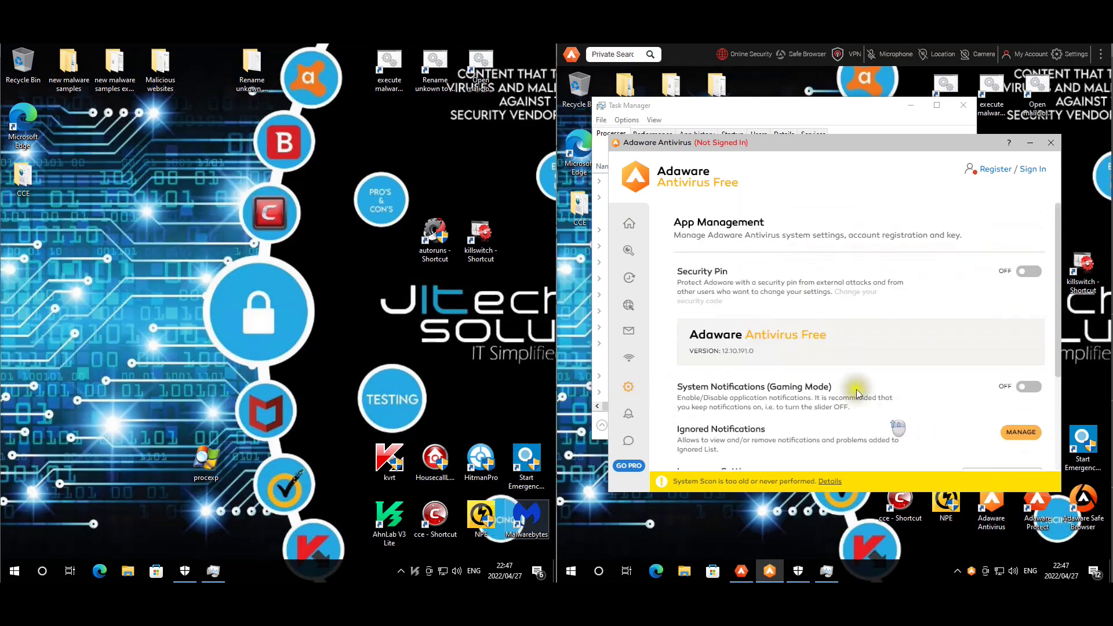
Step: Check Adaware's real-time protection page and the Windows Security overview on the Adaware machine, and close Windows Security
{"action": "left_click", "coordinate": [630, 278]}
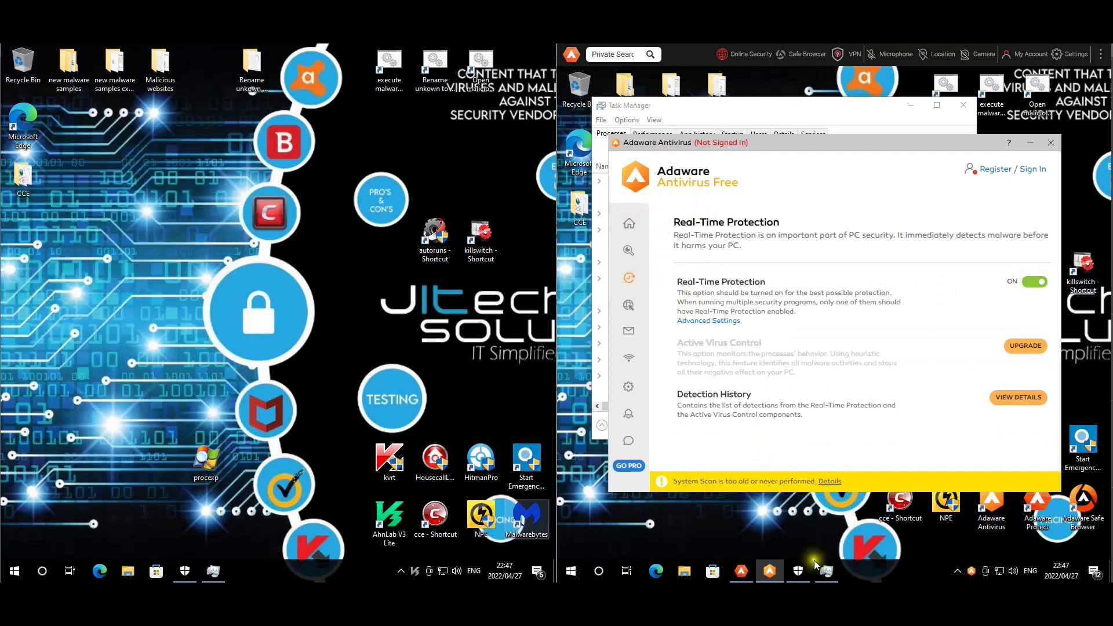
{"action": "left_click", "coordinate": [798, 571]}
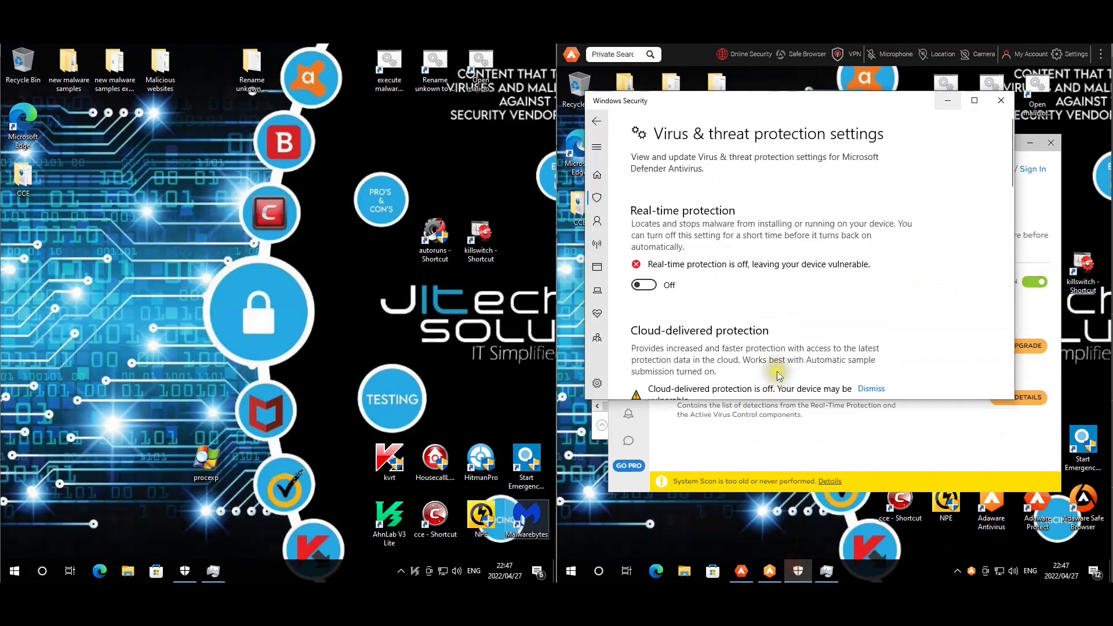
{"action": "left_click", "coordinate": [598, 175]}
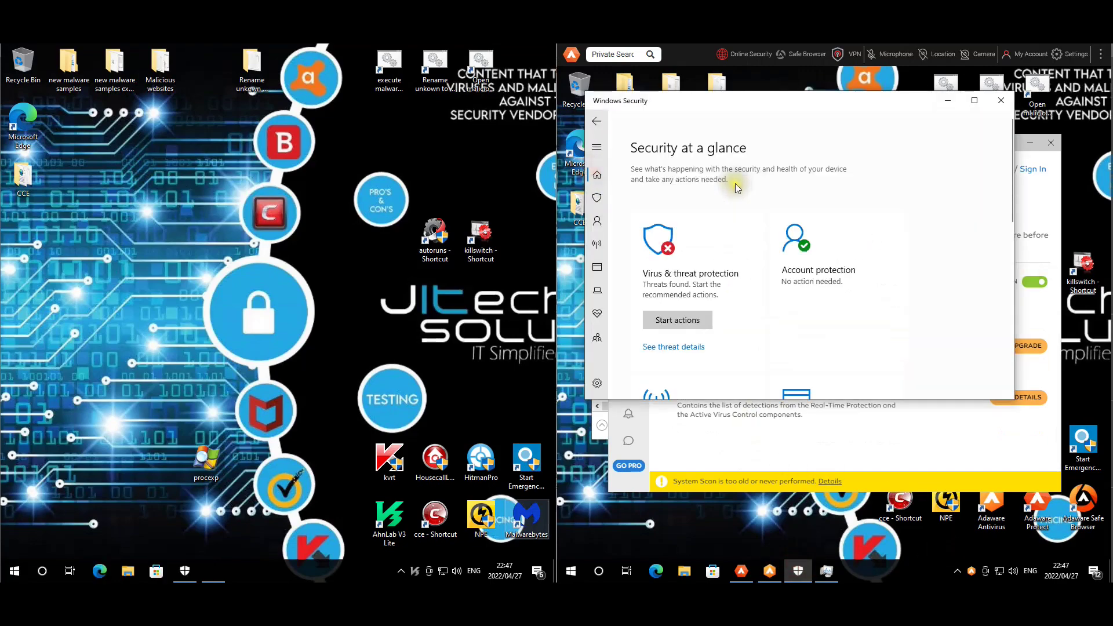
{"action": "left_click", "coordinate": [1001, 100]}
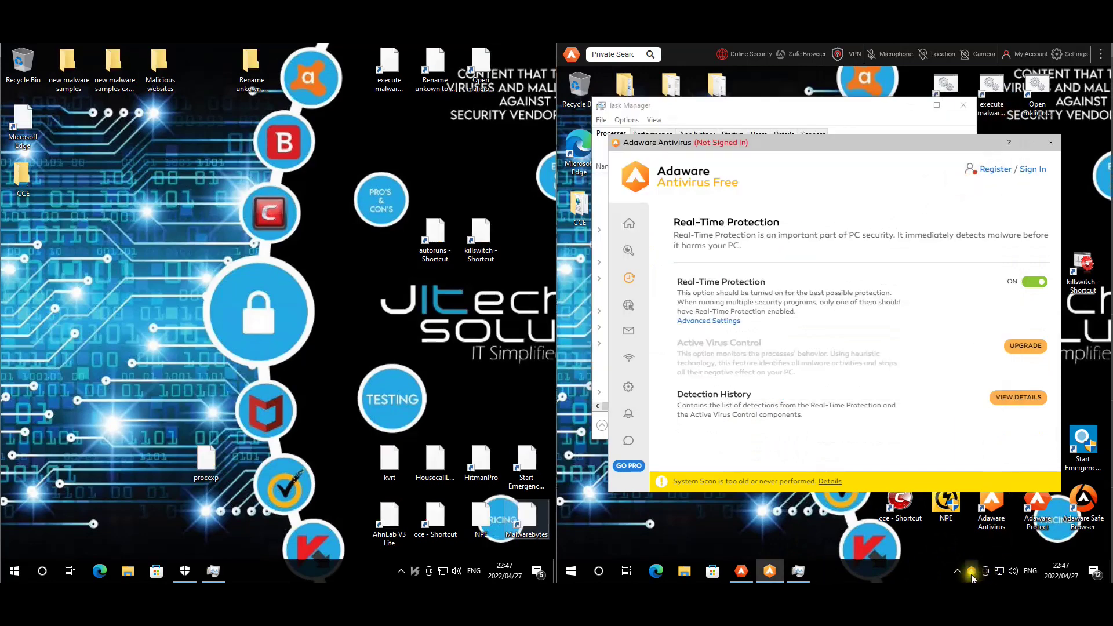
Step: Return to Adaware's protection summary, and close the Adaware Antivirus and Task Manager windows
{"action": "left_click", "coordinate": [962, 555]}
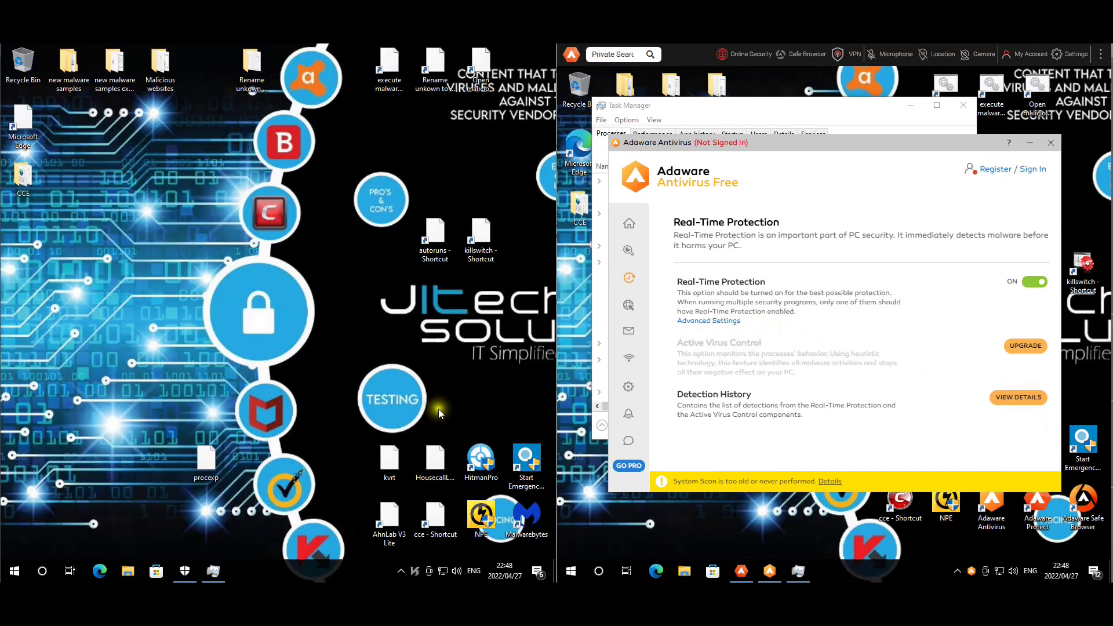
{"action": "left_click", "coordinate": [629, 223]}
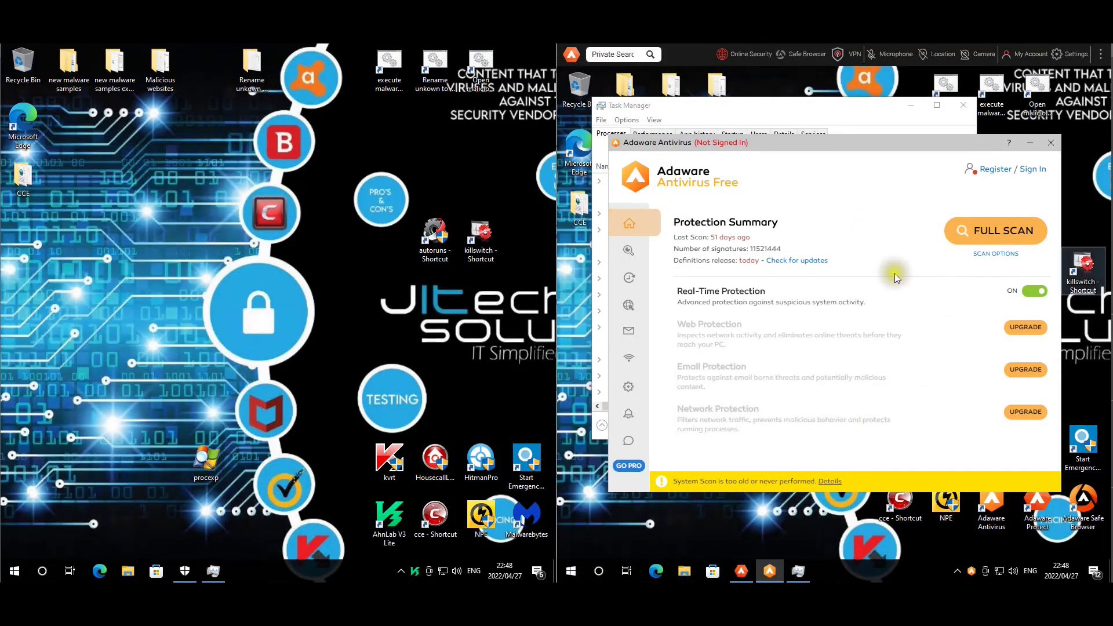
{"action": "left_click", "coordinate": [1051, 144]}
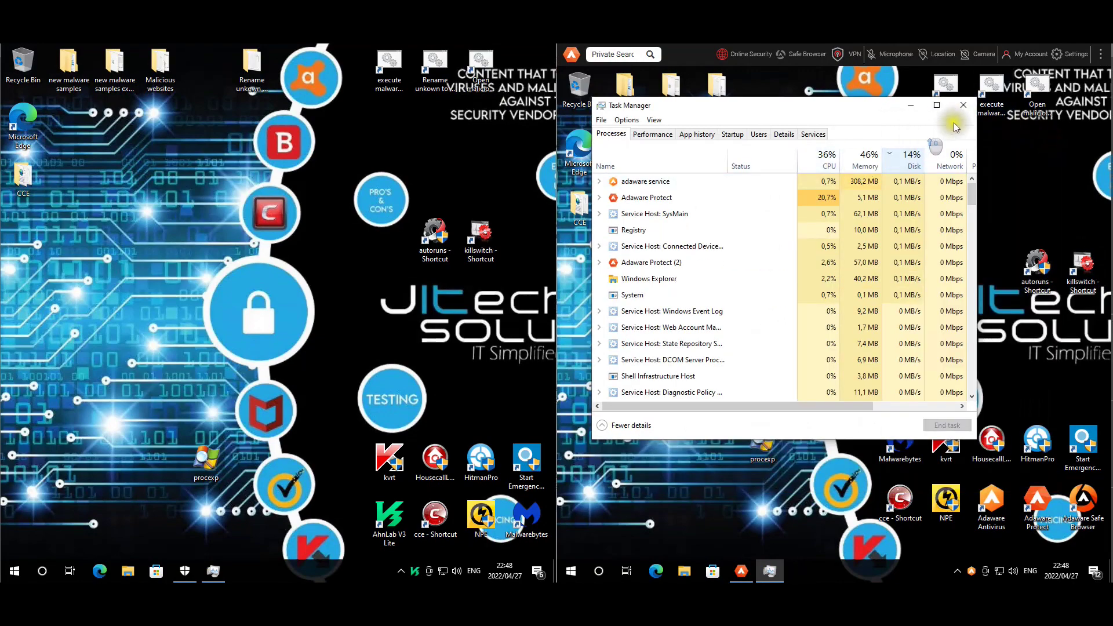
{"action": "left_click", "coordinate": [964, 105]}
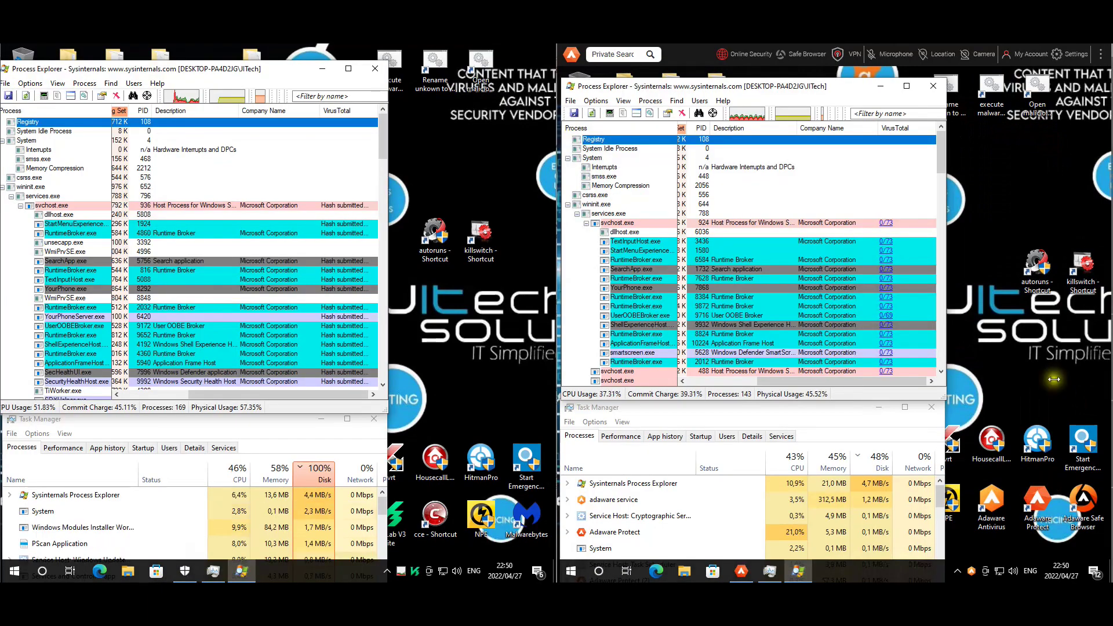
Step: Run the "Open malicious websites" shortcut on both the AhnLab and Adaware machines
{"action": "left_click", "coordinate": [439, 147]}
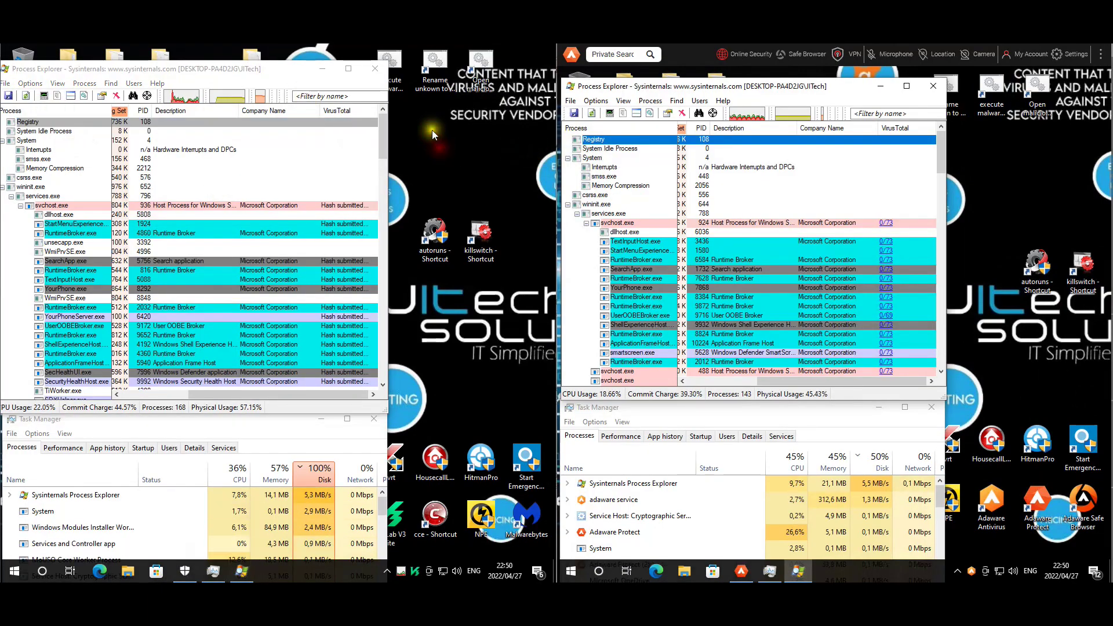
{"action": "left_click", "coordinate": [482, 79]}
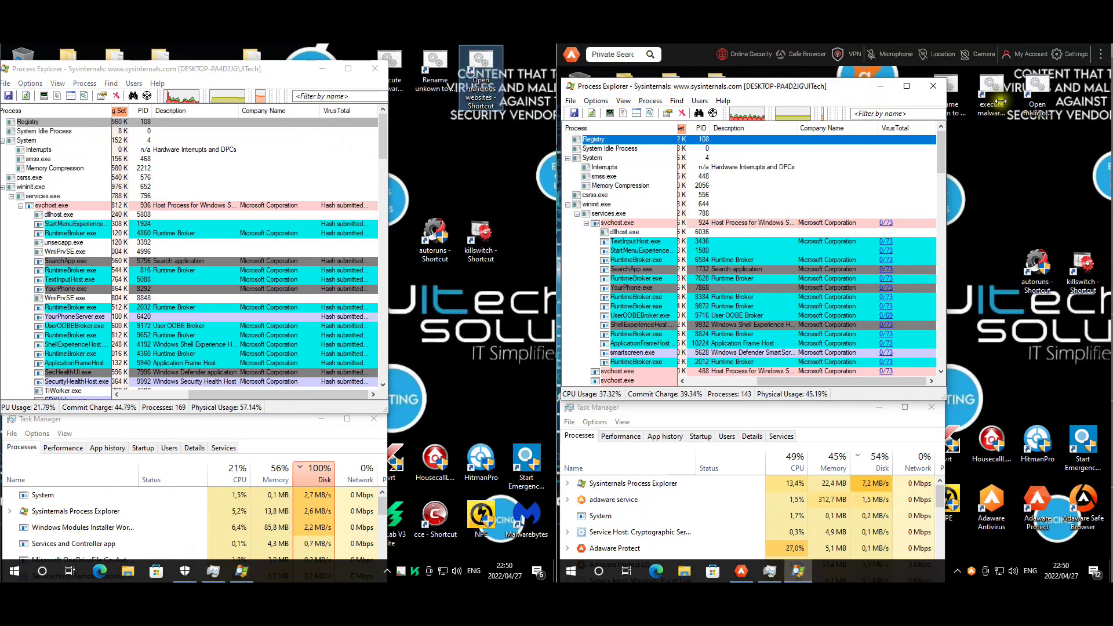
{"action": "left_click", "coordinate": [1036, 106]}
{"action": "left_click", "coordinate": [1037, 106]}
{"action": "key", "text": "Return"}
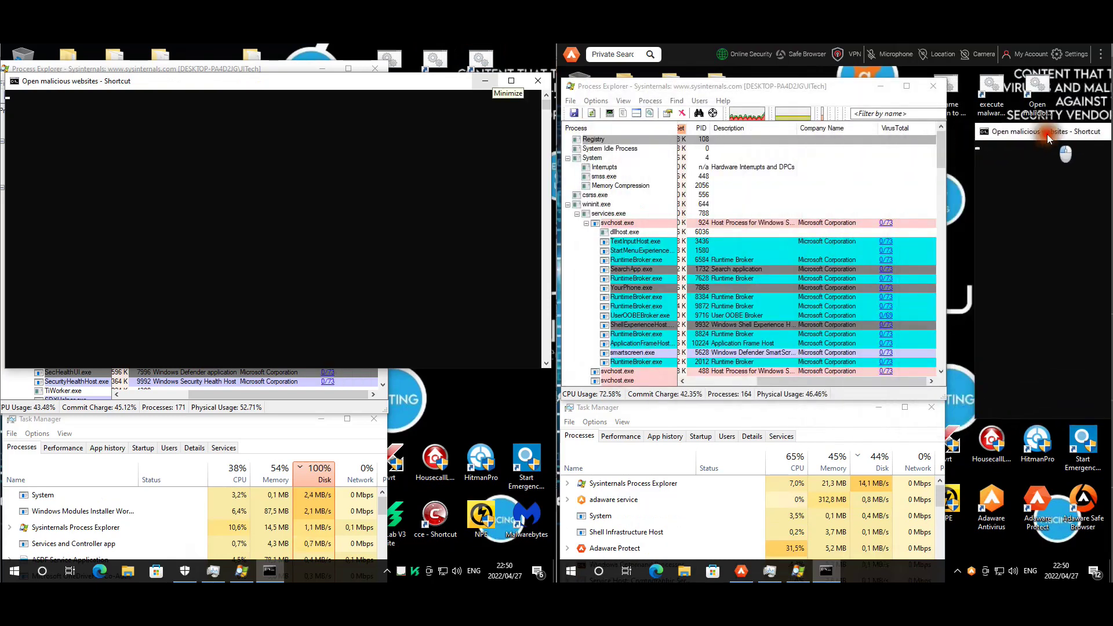
{"action": "left_click", "coordinate": [228, 82]}
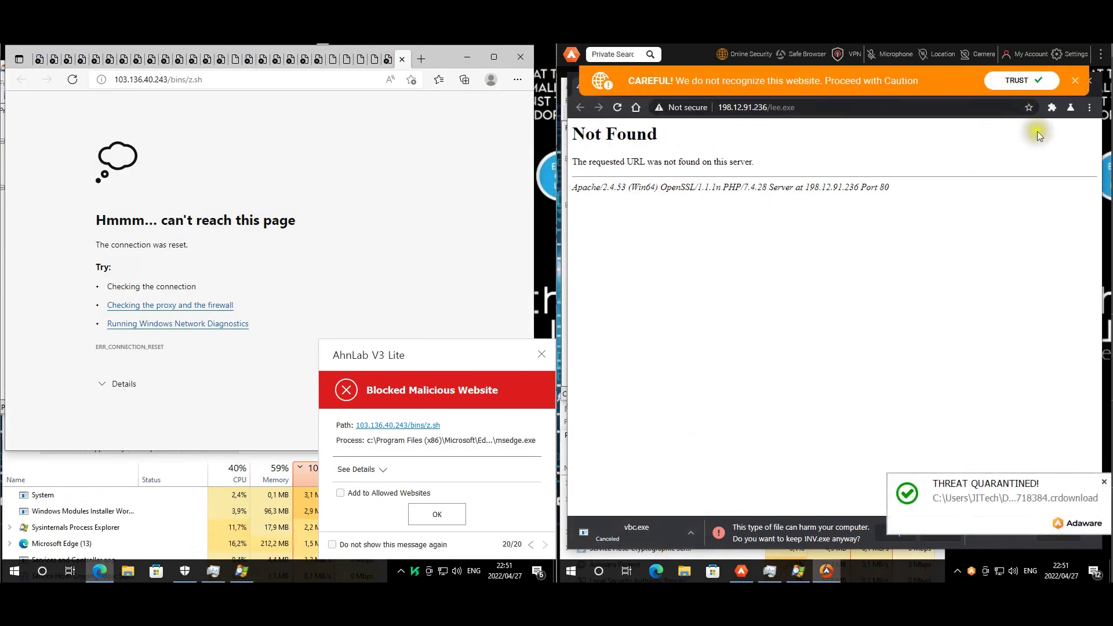
Step: Dismiss the unrecognized website caution in the Adaware machine's browser and examine the malicious pages in its open tabs
{"action": "left_click", "coordinate": [1076, 80]}
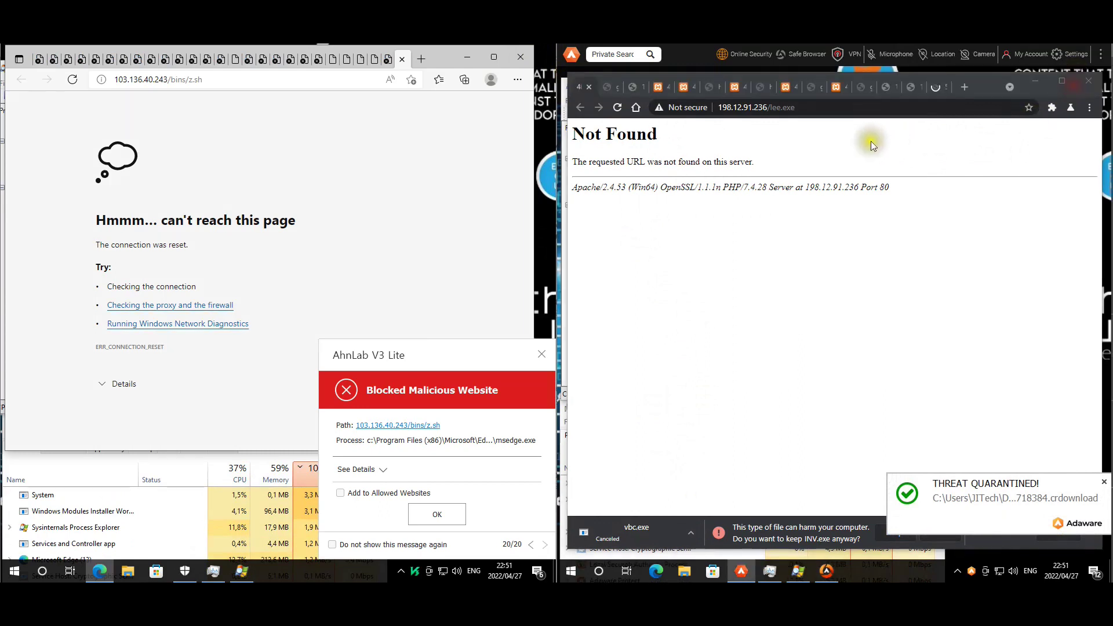
{"action": "left_click", "coordinate": [614, 88]}
{"action": "left_click", "coordinate": [633, 87]}
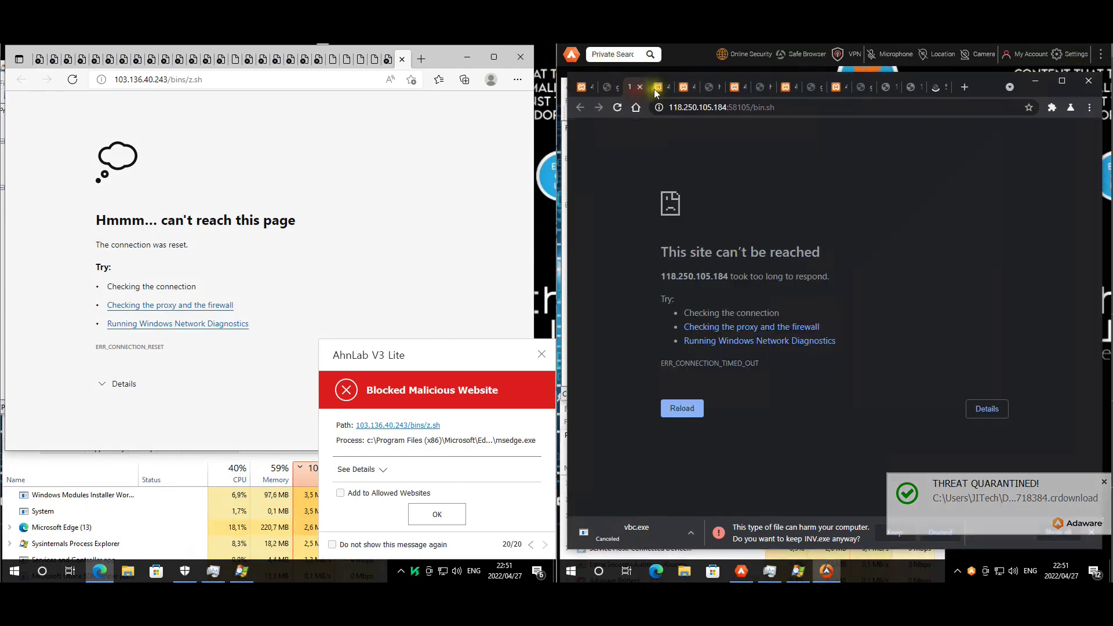
{"action": "left_click", "coordinate": [683, 87]}
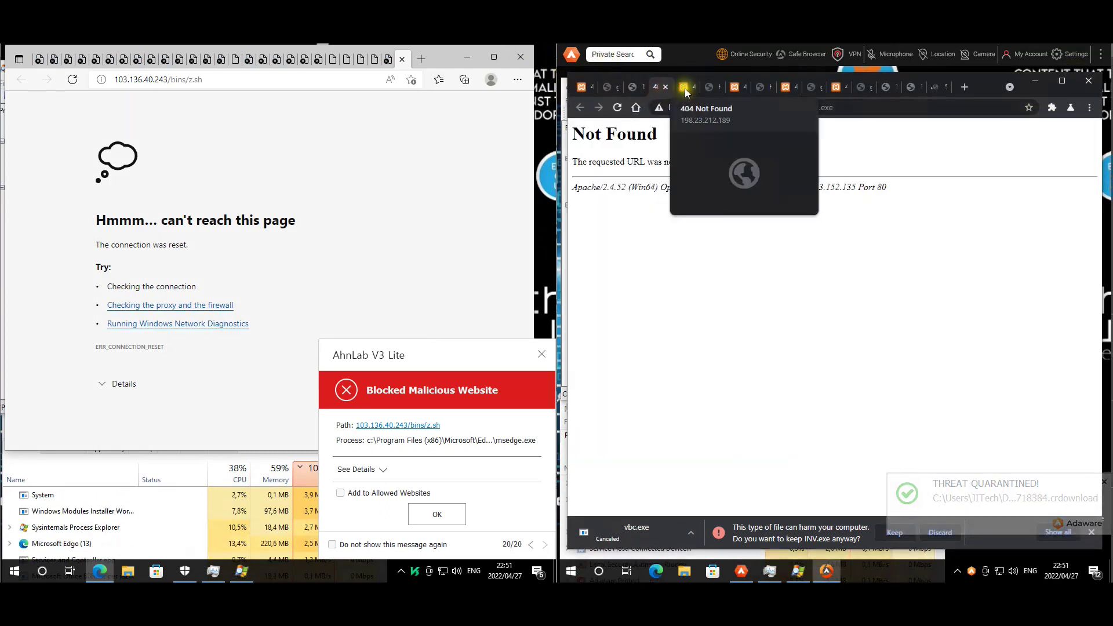
{"action": "left_click", "coordinate": [715, 90]}
{"action": "left_click", "coordinate": [735, 88]}
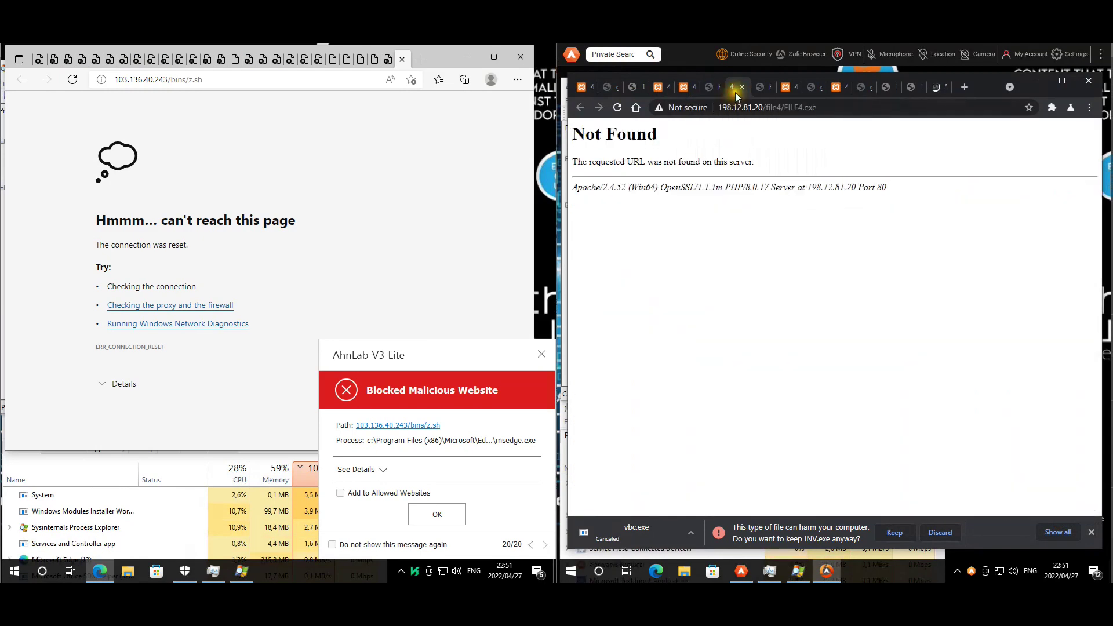
{"action": "left_click", "coordinate": [765, 88]}
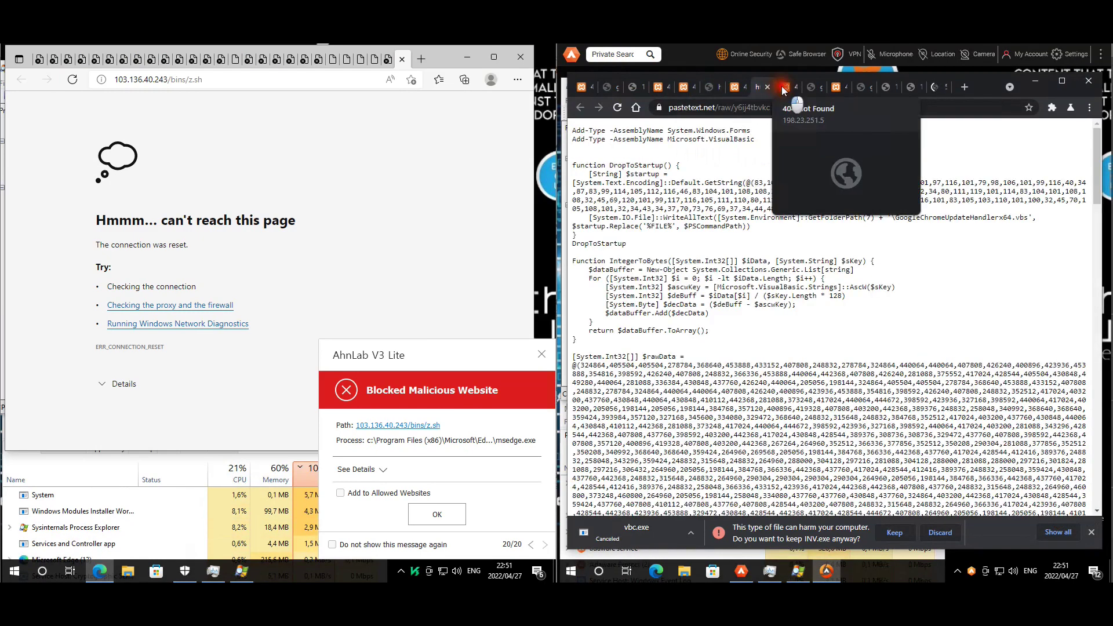
{"action": "left_click", "coordinate": [784, 87]}
{"action": "left_click", "coordinate": [812, 87]}
{"action": "left_click", "coordinate": [837, 87]}
{"action": "left_click", "coordinate": [857, 87]}
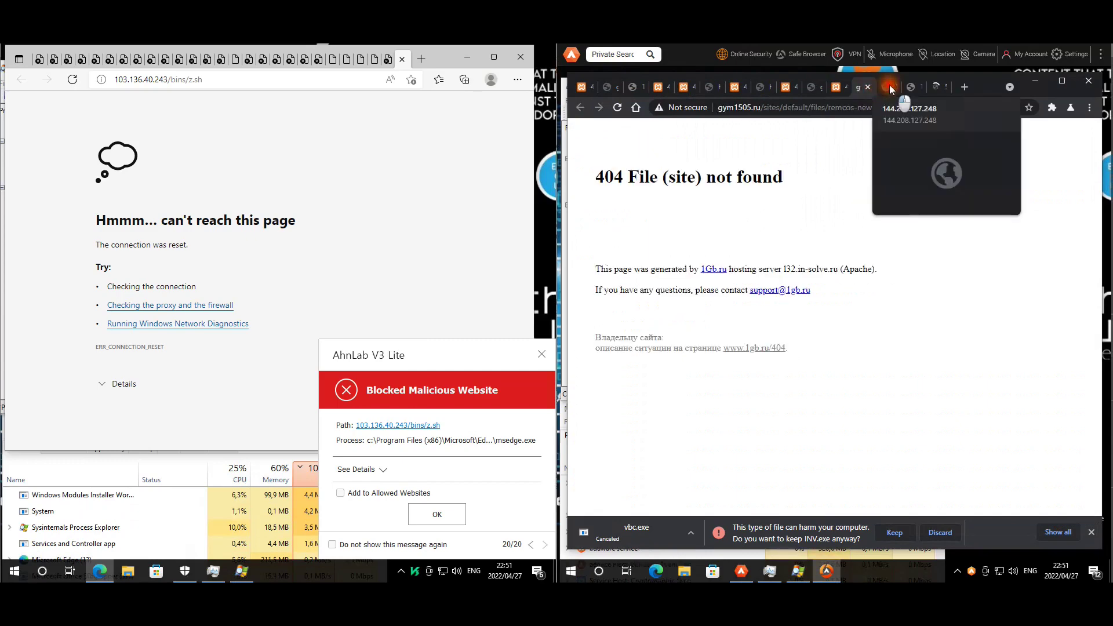
{"action": "left_click", "coordinate": [889, 85]}
{"action": "left_click", "coordinate": [915, 89]}
{"action": "left_click", "coordinate": [917, 86]}
{"action": "left_click", "coordinate": [919, 88]}
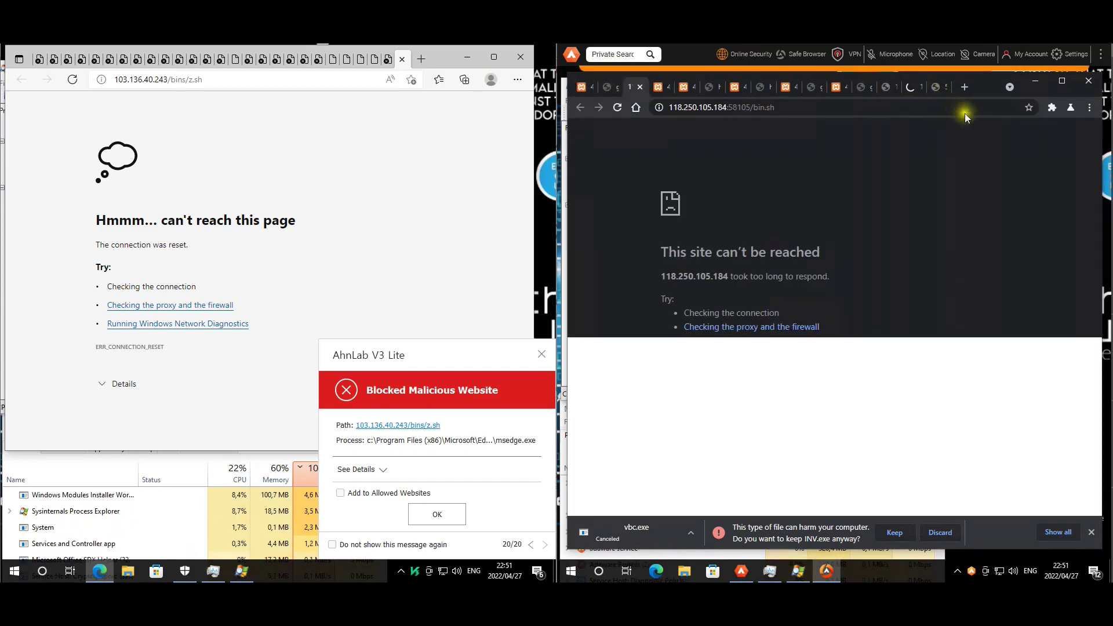
{"action": "left_click", "coordinate": [903, 200]}
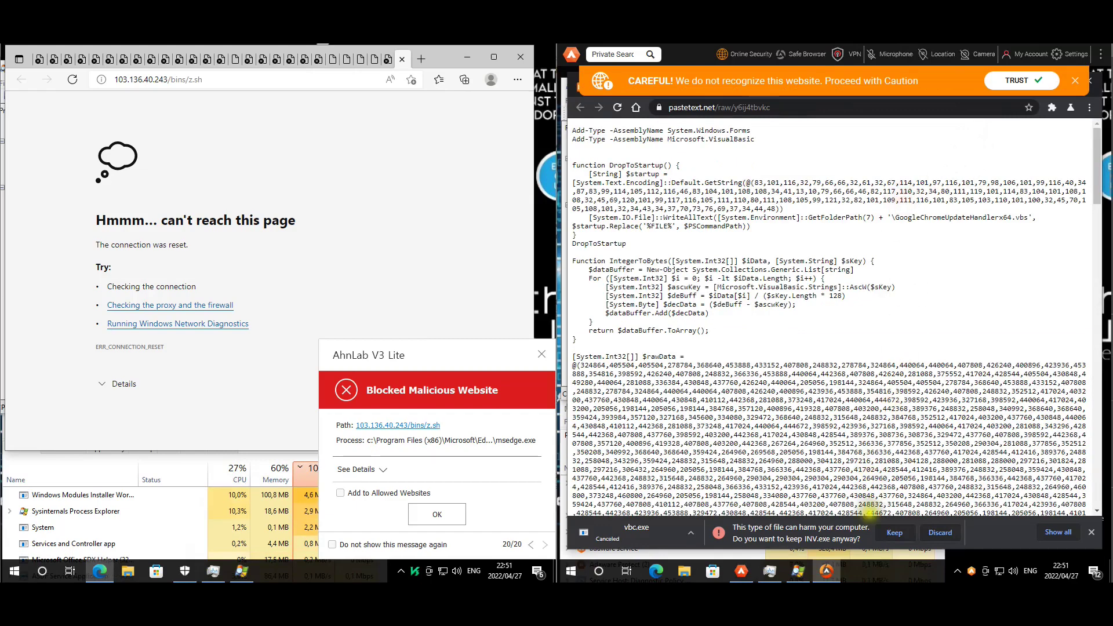
Step: Keep the INV.exe download on the Adaware machine and inspect the files in its Downloads folder
{"action": "left_click", "coordinate": [896, 533]}
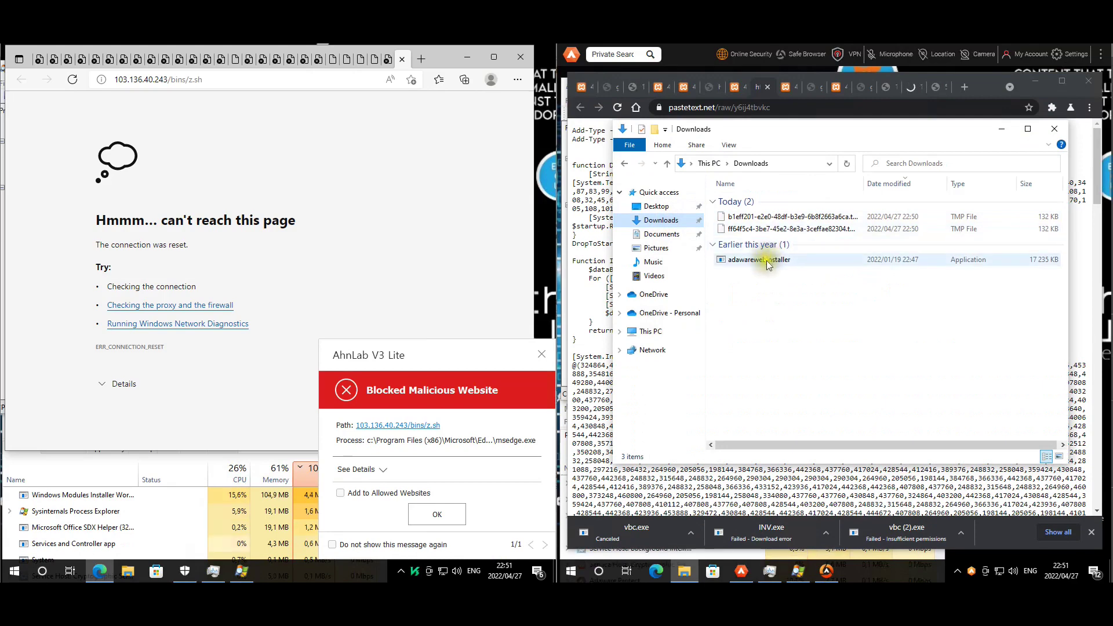
{"action": "left_click", "coordinate": [765, 229]}
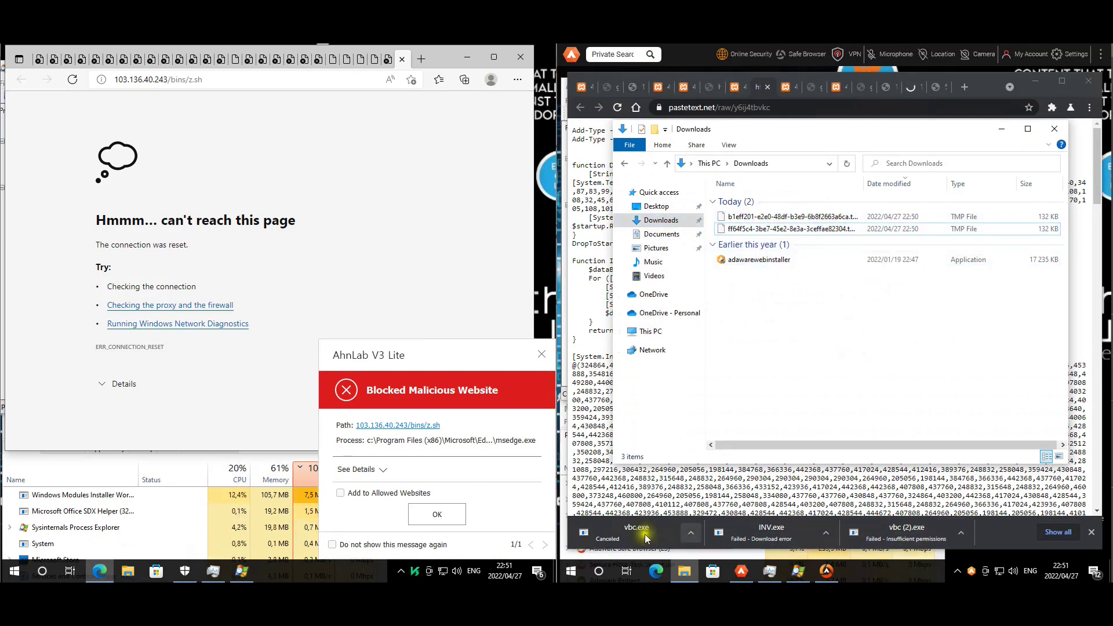
Step: Go through all open Edge tabs on the AhnLab machine to examine how each malicious website was handled
{"action": "left_click", "coordinate": [366, 223]}
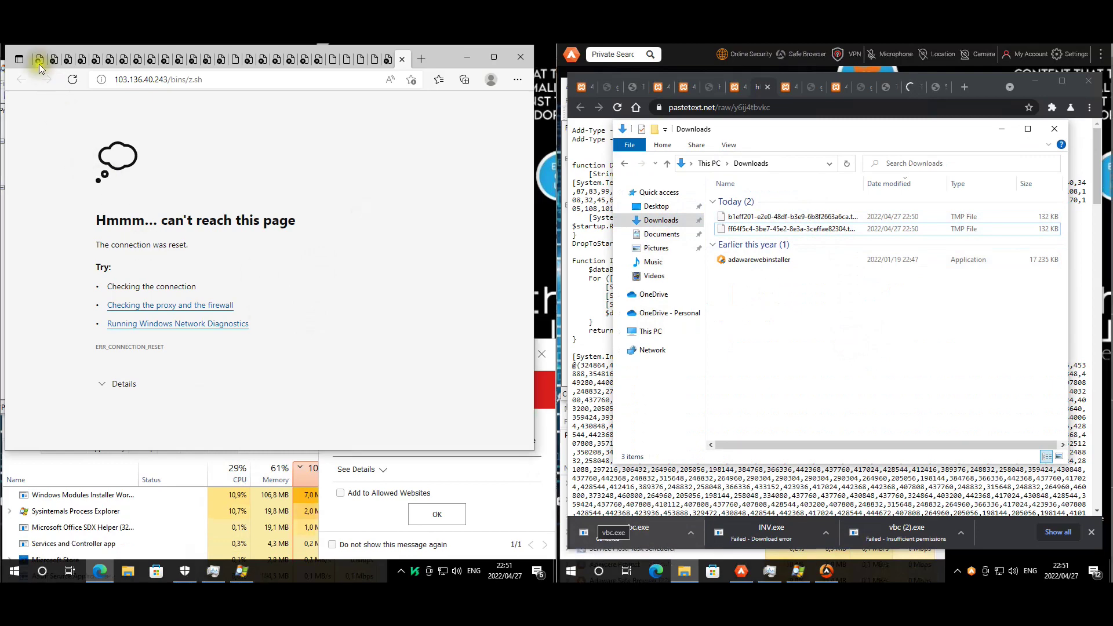
{"action": "left_click", "coordinate": [38, 58]}
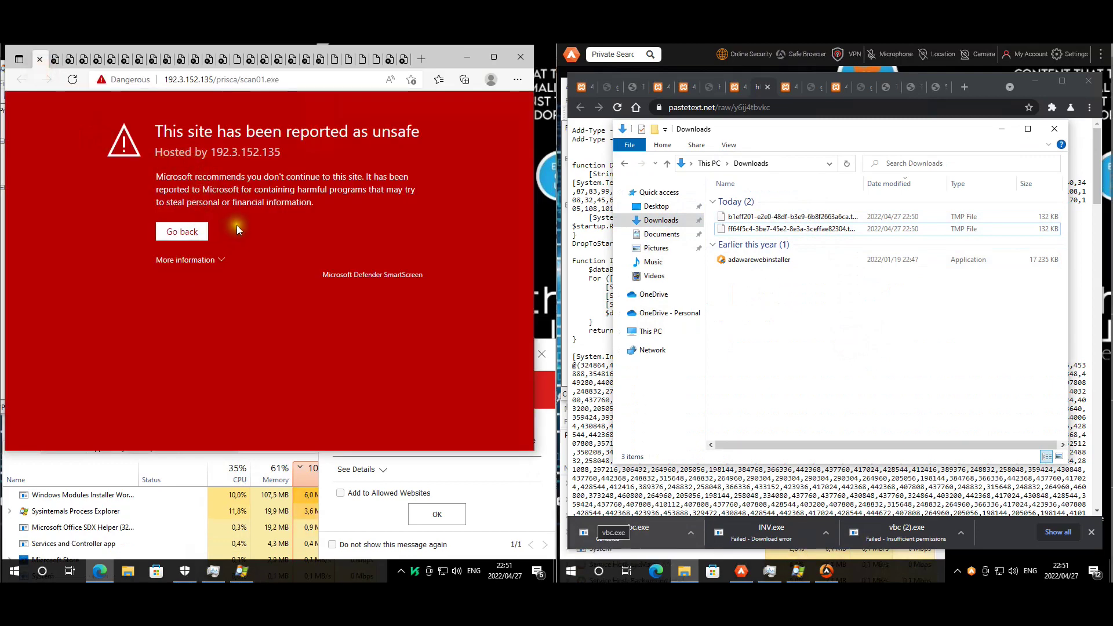
{"action": "key", "text": "ctrl+Tab"}
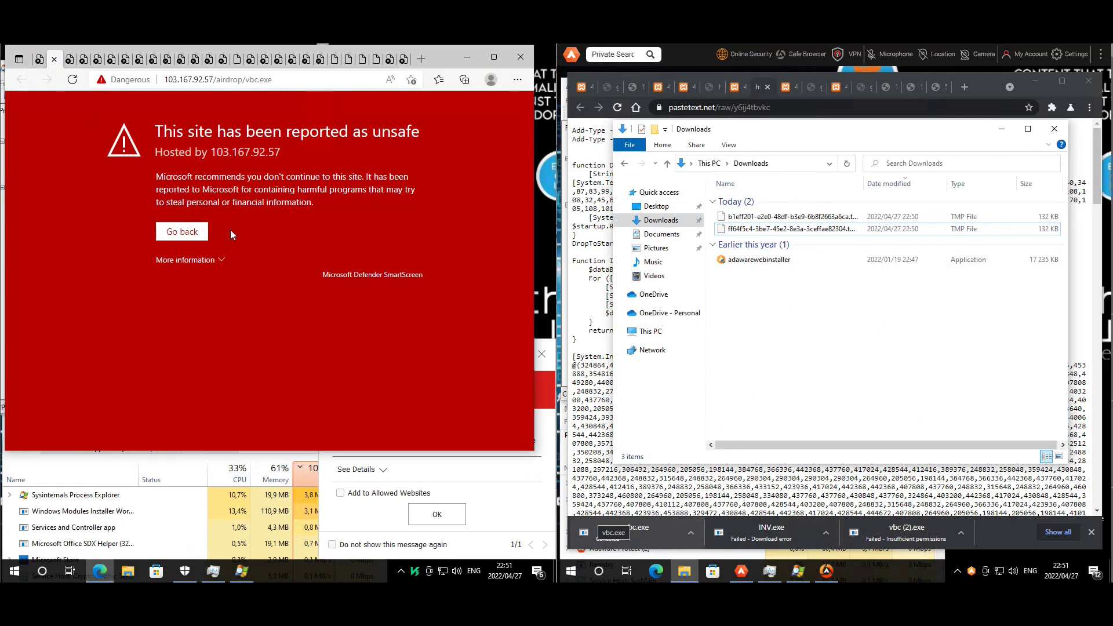
{"action": "key", "text": "ctrl+Tab"}
{"action": "key", "text": "ctrl+Tab"}
{"action": "key", "text": "ctrl+Tab"}
{"action": "key", "text": "ctrl+Tab"}
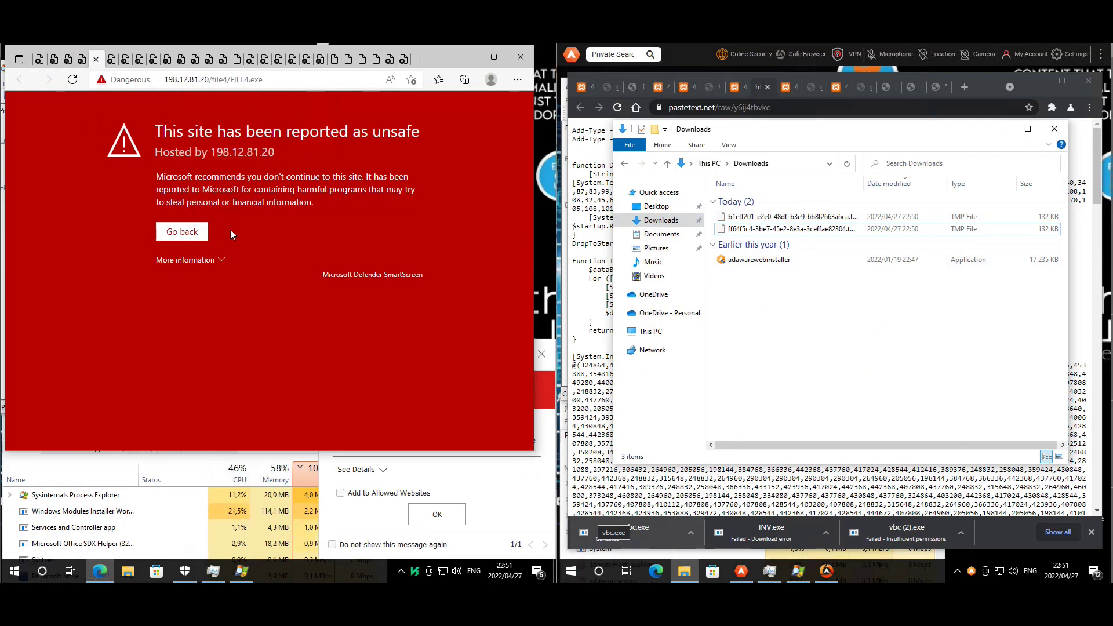
{"action": "key", "text": "ctrl+Tab"}
{"action": "key", "text": "ctrl+Tab"}
{"action": "key", "text": "ctrl+Tab"}
{"action": "key", "text": "ctrl+Tab"}
{"action": "key", "text": "ctrl+Tab"}
{"action": "key", "text": "ctrl+Tab"}
{"action": "key", "text": "ctrl+Tab"}
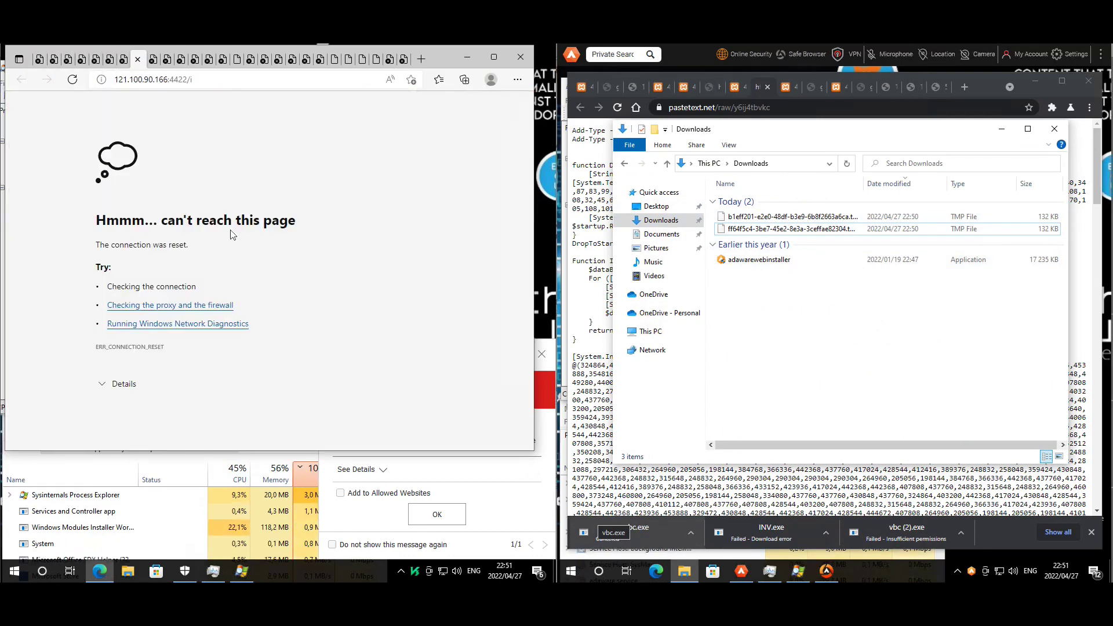
{"action": "key", "text": "ctrl+Tab"}
{"action": "key", "text": "ctrl+Tab"}
{"action": "key", "text": "ctrl+Tab"}
{"action": "key", "text": "ctrl+Tab"}
{"action": "key", "text": "ctrl+Tab"}
{"action": "key", "text": "ctrl+Tab"}
{"action": "key", "text": "ctrl+Tab"}
{"action": "key", "text": "ctrl+Tab"}
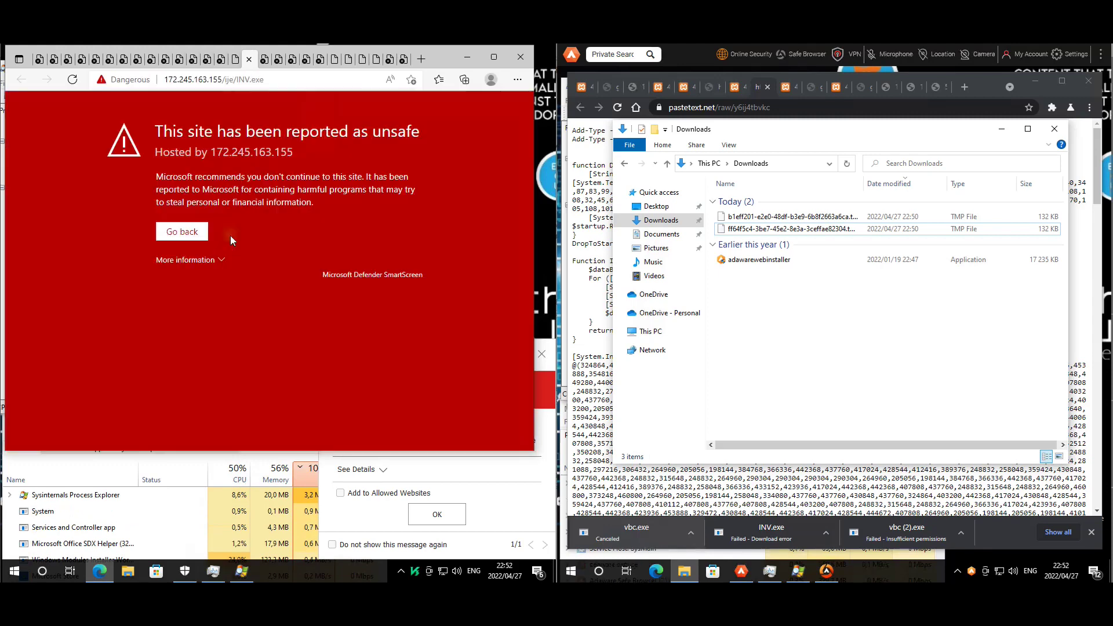
{"action": "key", "text": "ctrl+Tab"}
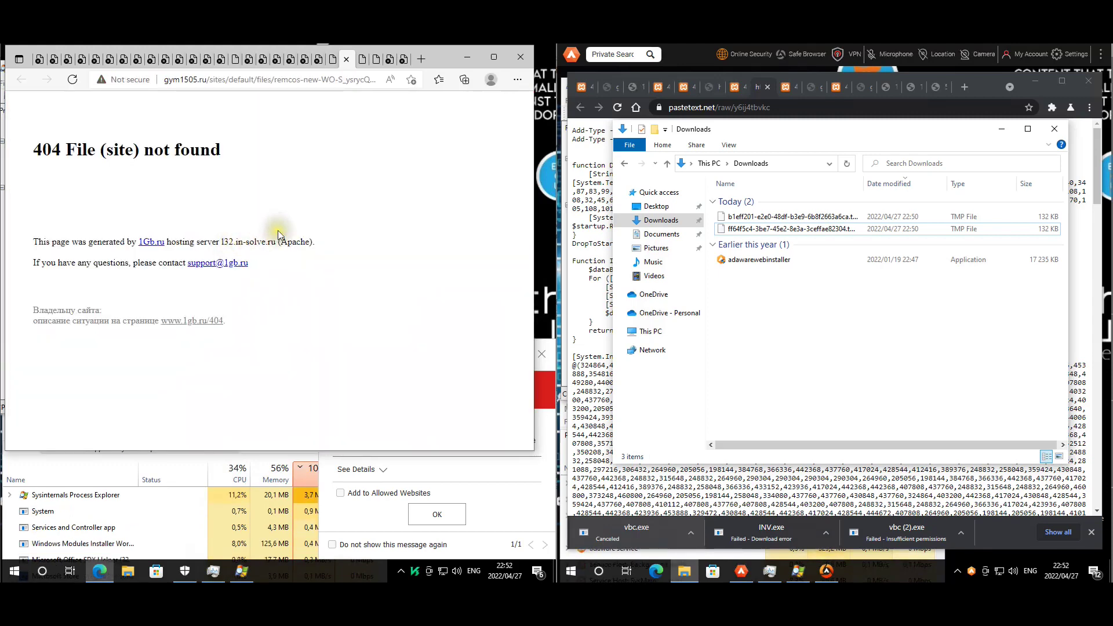
{"action": "key", "text": "ctrl+Tab"}
{"action": "key", "text": "ctrl+Tab"}
{"action": "key", "text": "ctrl+Tab"}
{"action": "key", "text": "ctrl+Tab"}
{"action": "key", "text": "ctrl+Tab"}
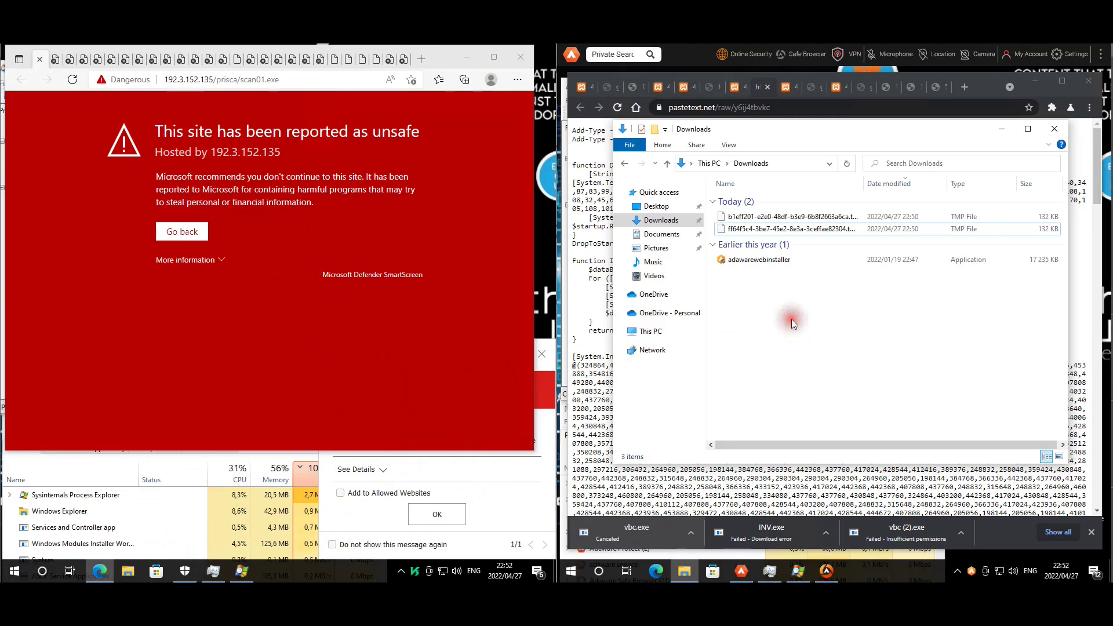
Step: Check the AhnLab machine's Downloads folder, and expand the details of the blocked website alert for 103.136.40.243/bins/z.sh
{"action": "left_click", "coordinate": [128, 571]}
{"action": "left_click", "coordinate": [78, 169]}
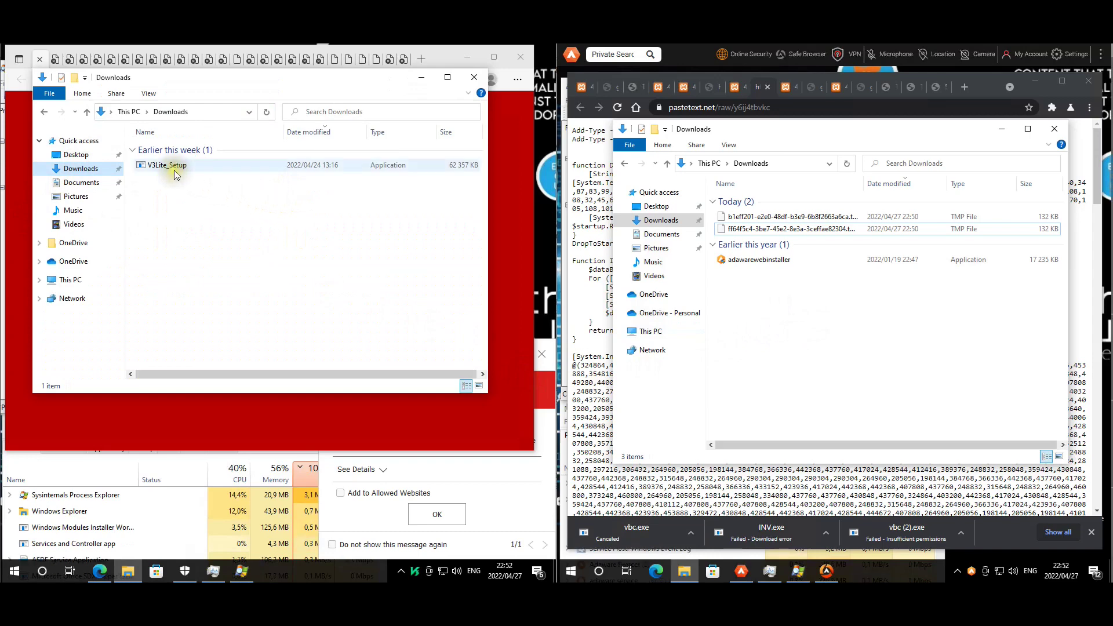
{"action": "left_click", "coordinate": [421, 78]}
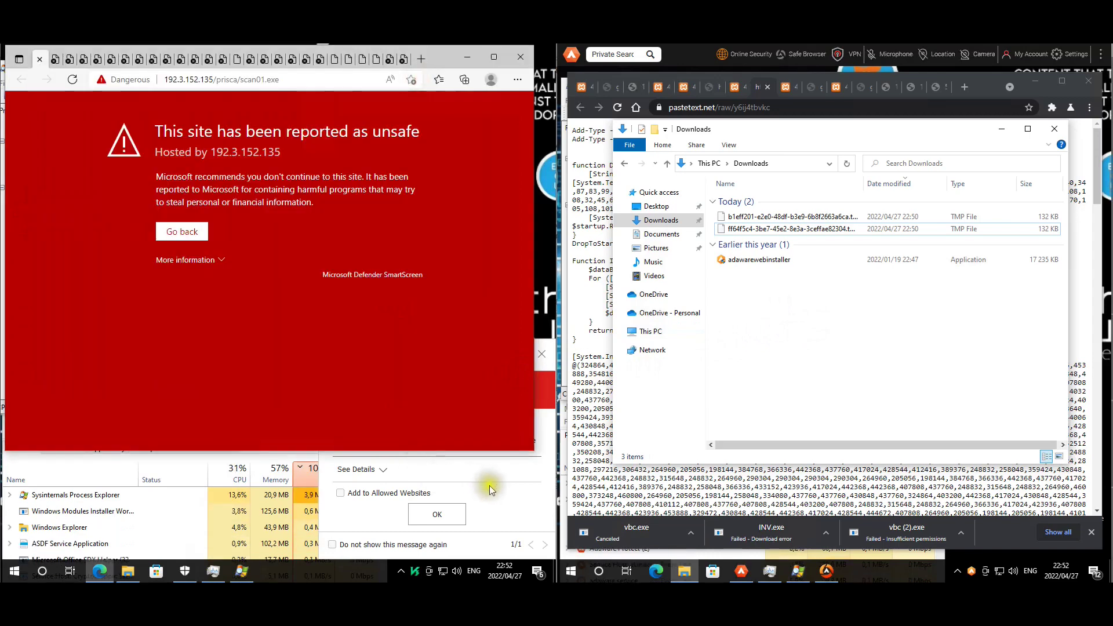
{"action": "left_click", "coordinate": [489, 485]}
{"action": "left_click", "coordinate": [359, 469]}
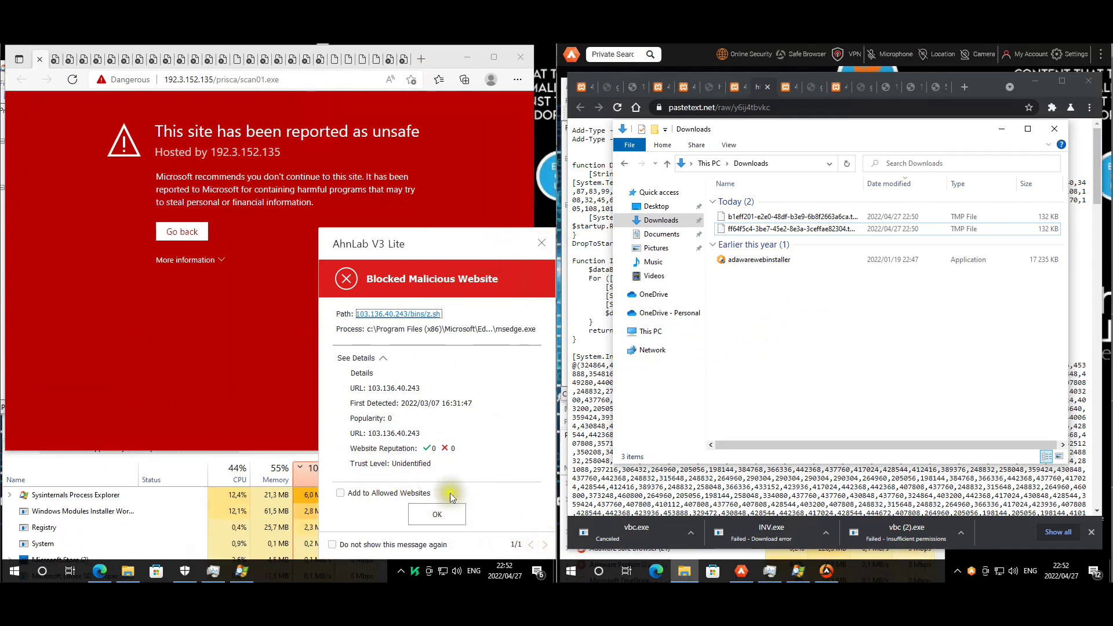
Step: Close Edge on the AhnLab machine and the Downloads folder window on the Adaware machine
{"action": "left_click", "coordinate": [518, 61]}
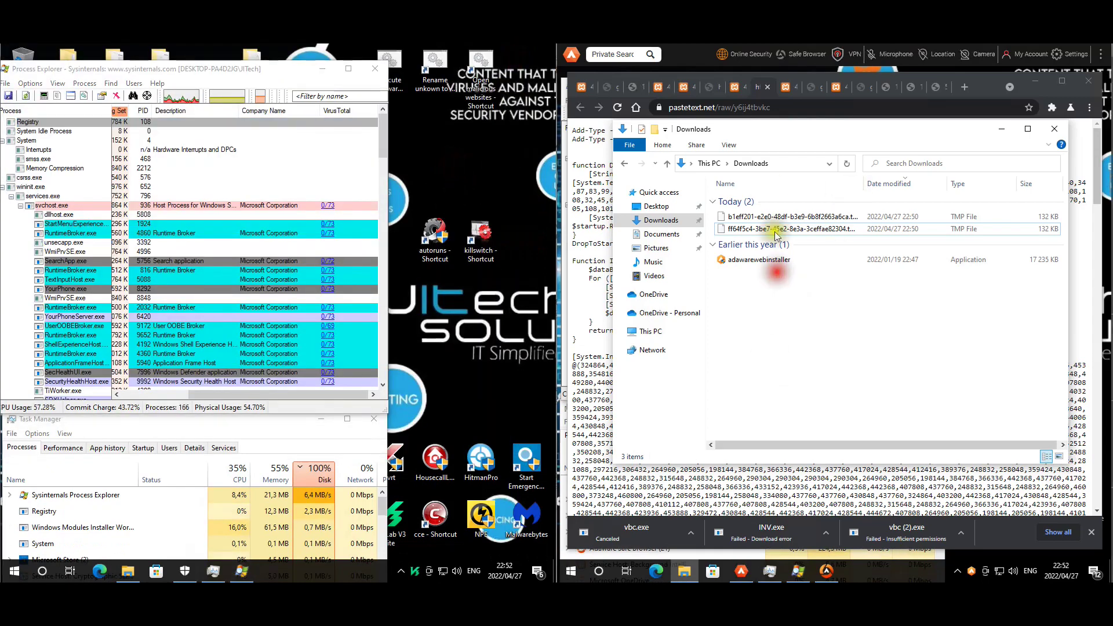
{"action": "left_click", "coordinate": [1056, 130]}
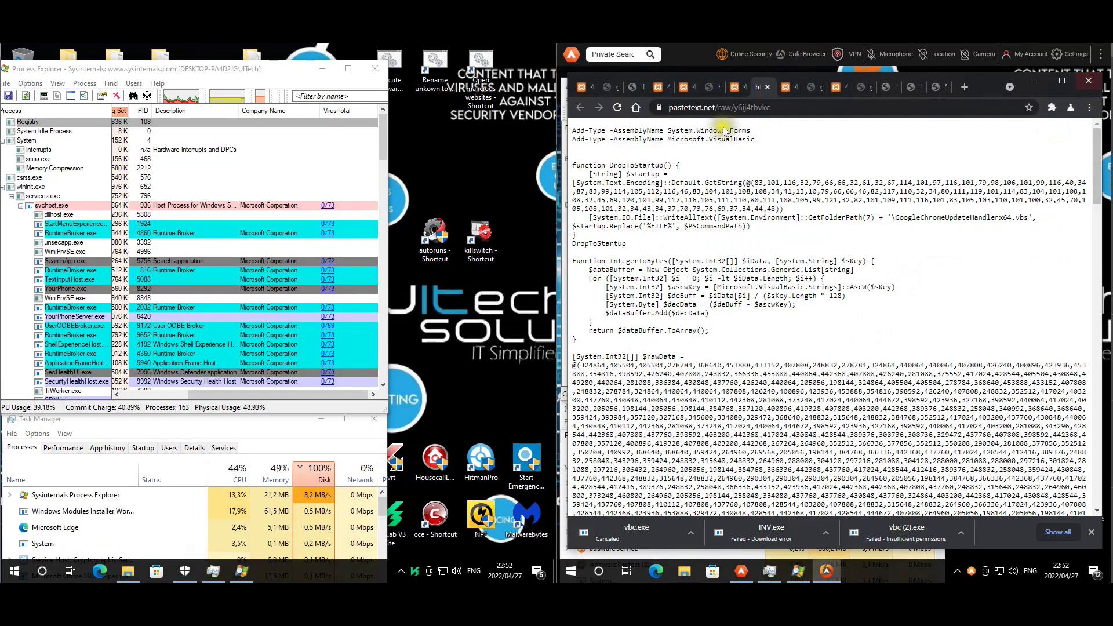
Step: Review the downloads list in Adaware Safe Browser and exit the browser despite the download in progress
{"action": "left_click", "coordinate": [657, 87]}
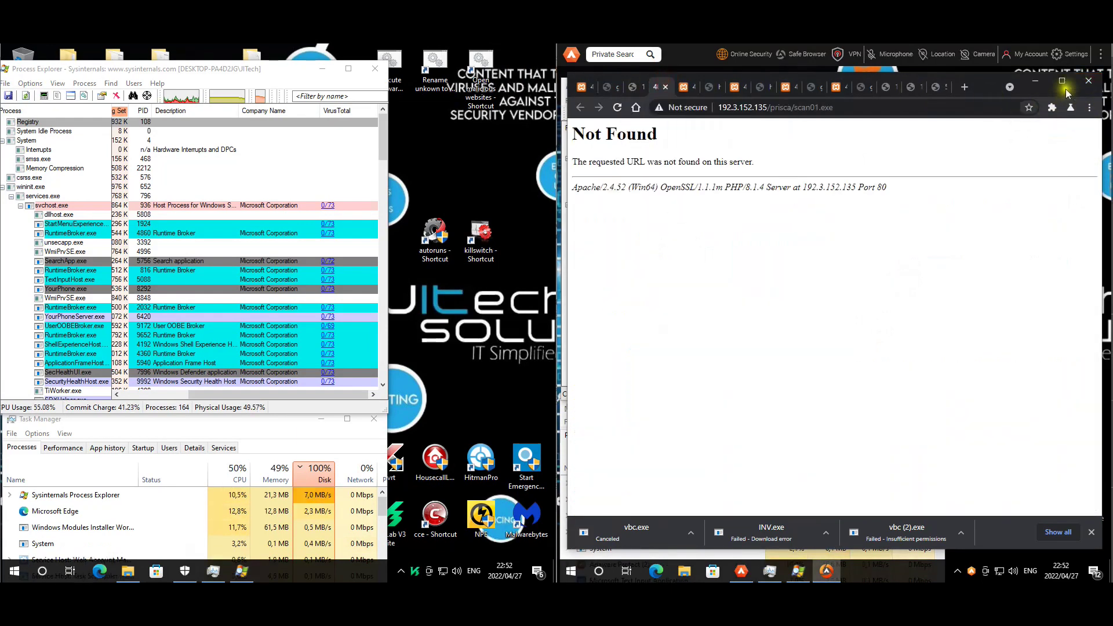
{"action": "left_click", "coordinate": [1090, 85]}
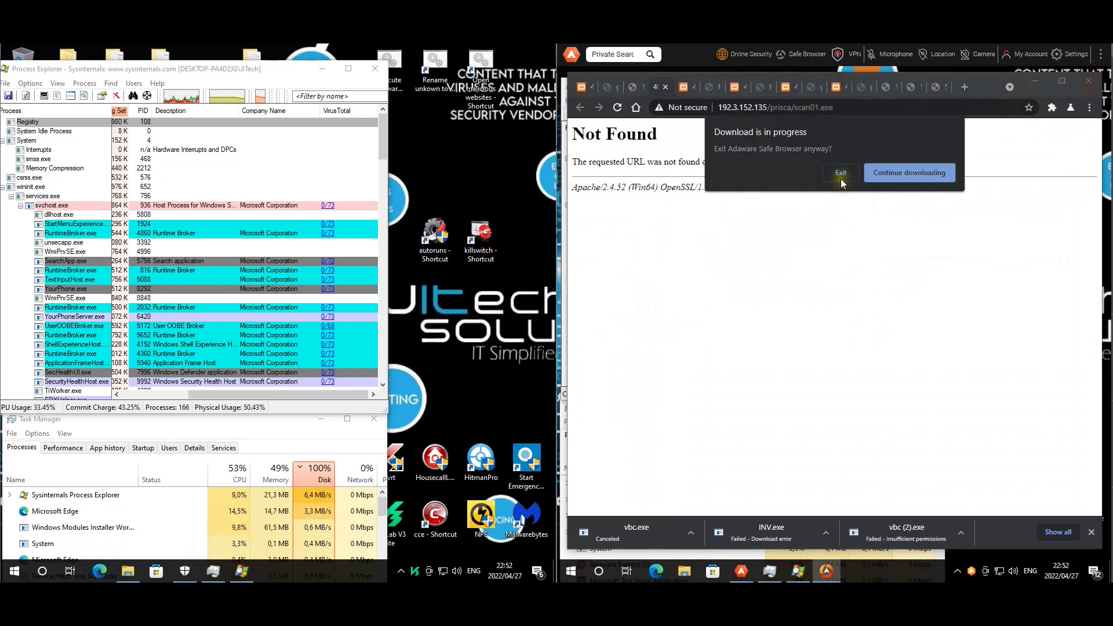
{"action": "left_click", "coordinate": [890, 176]}
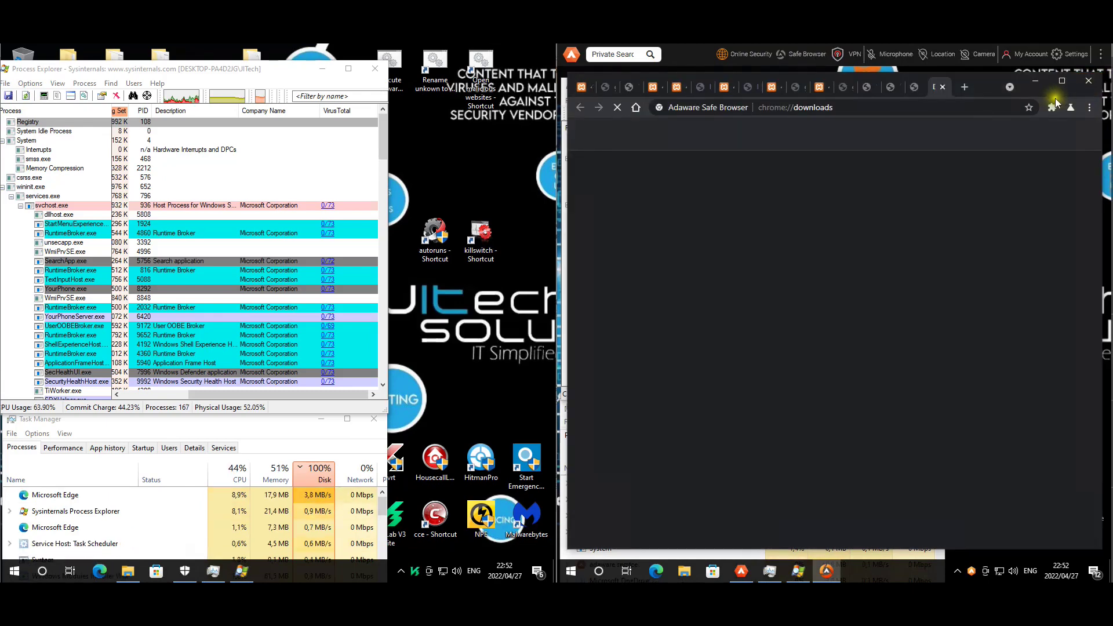
{"action": "scroll", "coordinate": [770, 243], "scroll_direction": "down", "scroll_amount": 2}
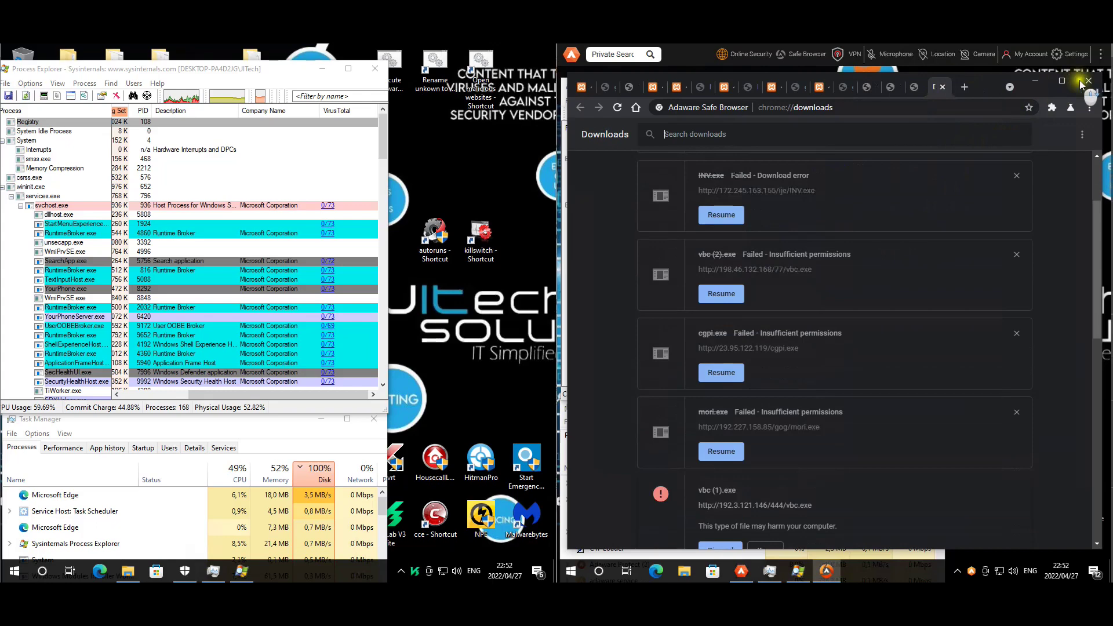
{"action": "key", "text": "alt+F4"}
{"action": "left_click", "coordinate": [840, 173]}
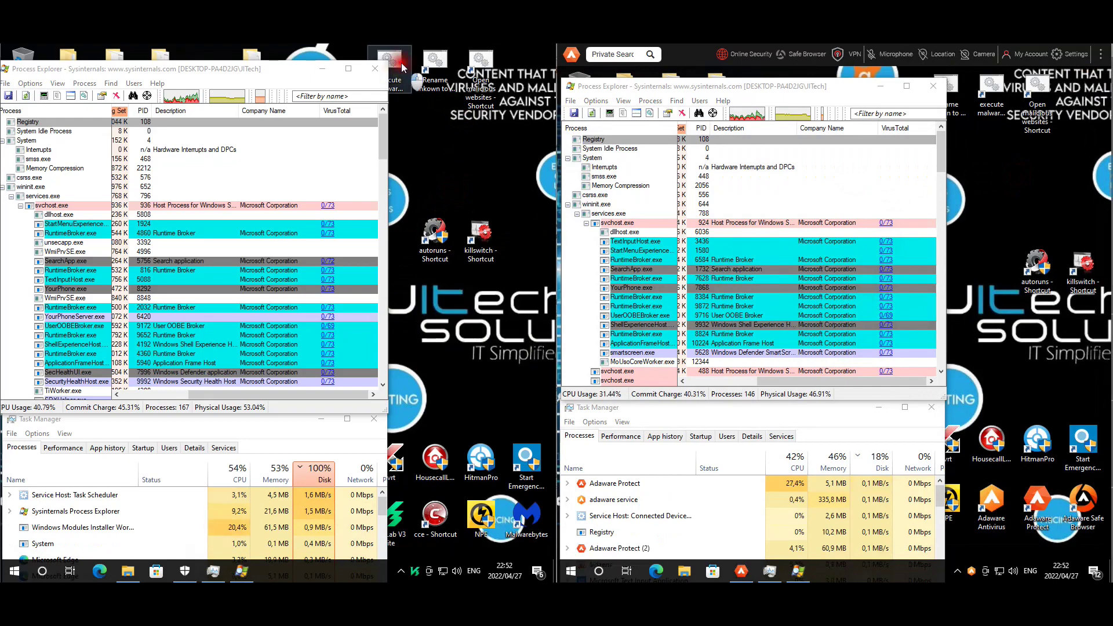
Step: Run the execute malware script on both machines, dismissing the broken shortcut prompt without deleting the shortcut
{"action": "double_click", "coordinate": [950, 120]}
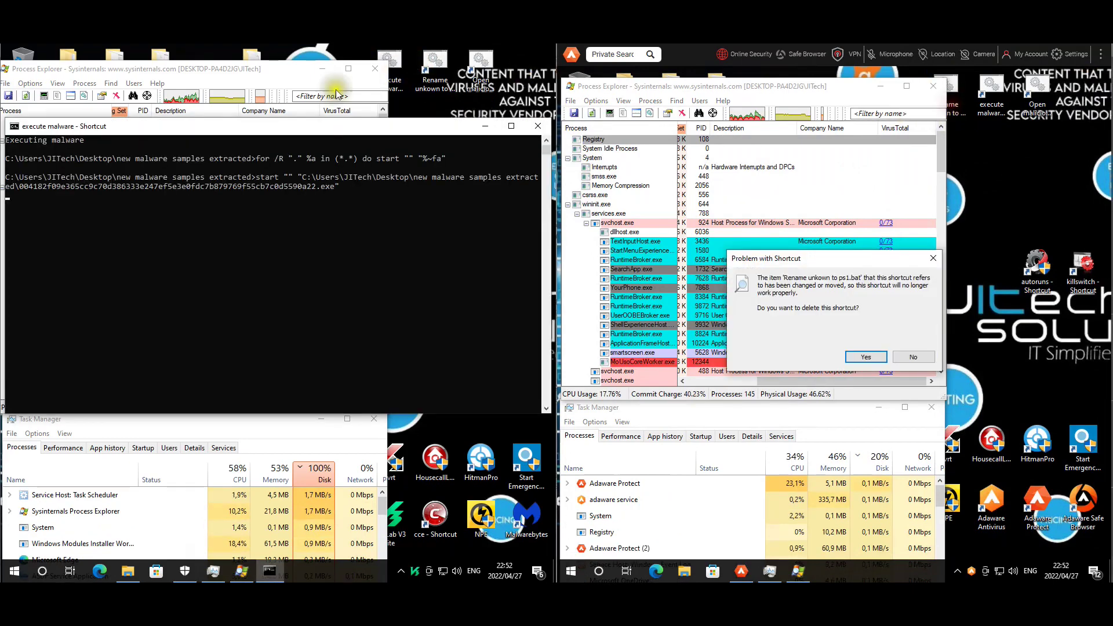
{"action": "left_click_drag", "start_coordinate": [316, 122], "coordinate": [555, 116]}
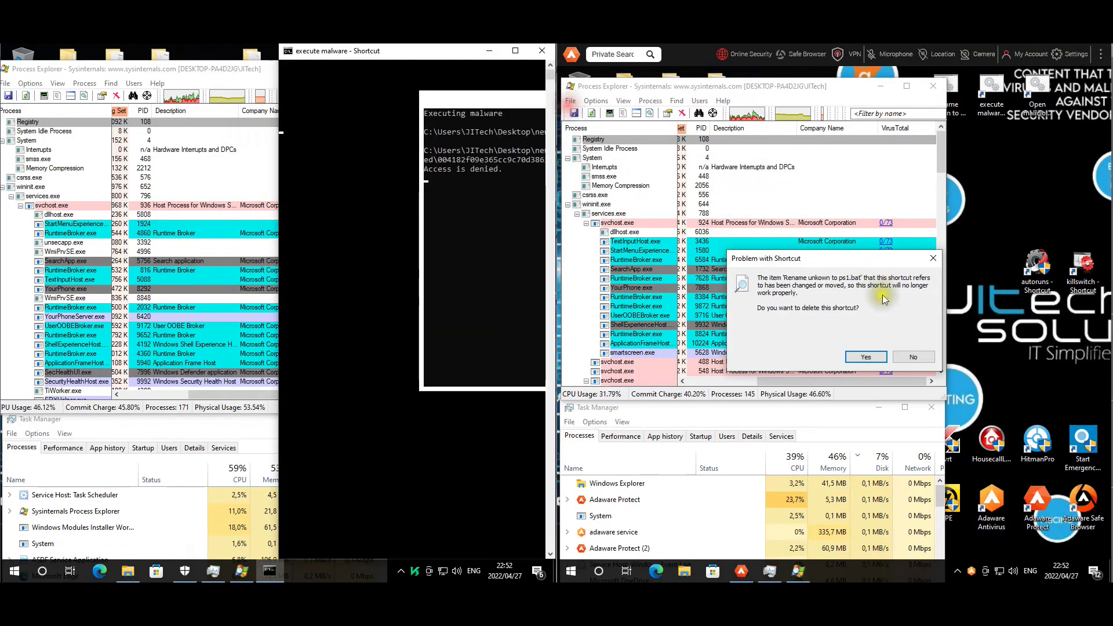
{"action": "key", "text": "Escape"}
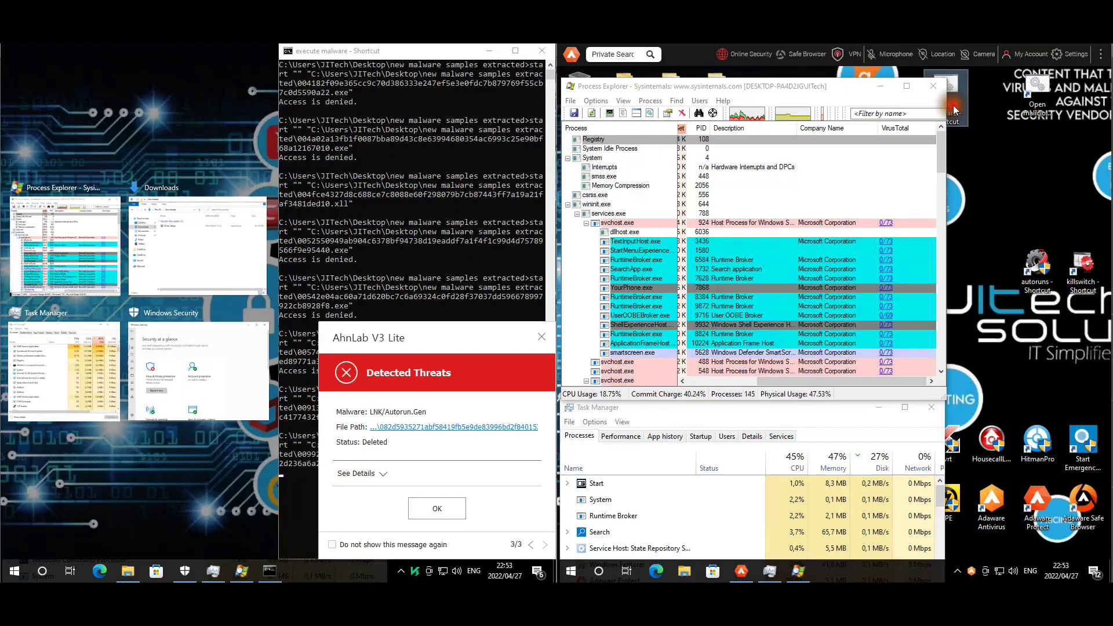
{"action": "key", "text": "Escape"}
Step: Move the execute malware consoles aside on both machines, and dismiss the firewall alert and the missing-file error
{"action": "left_click_drag", "start_coordinate": [425, 51], "coordinate": [447, 152]}
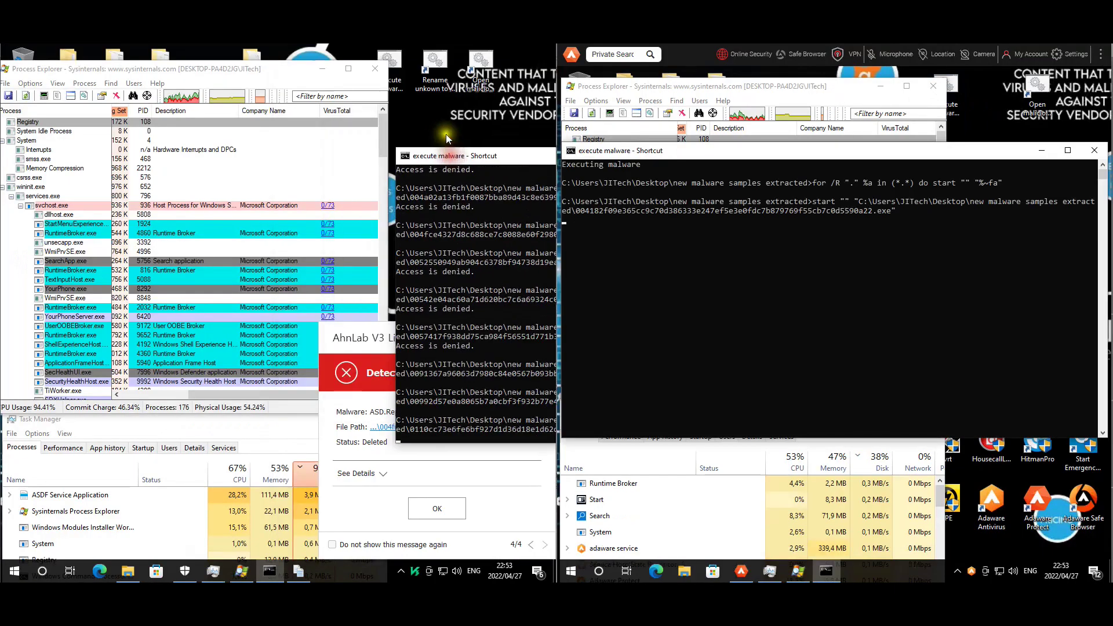
{"action": "left_click_drag", "start_coordinate": [629, 157], "coordinate": [1038, 131]}
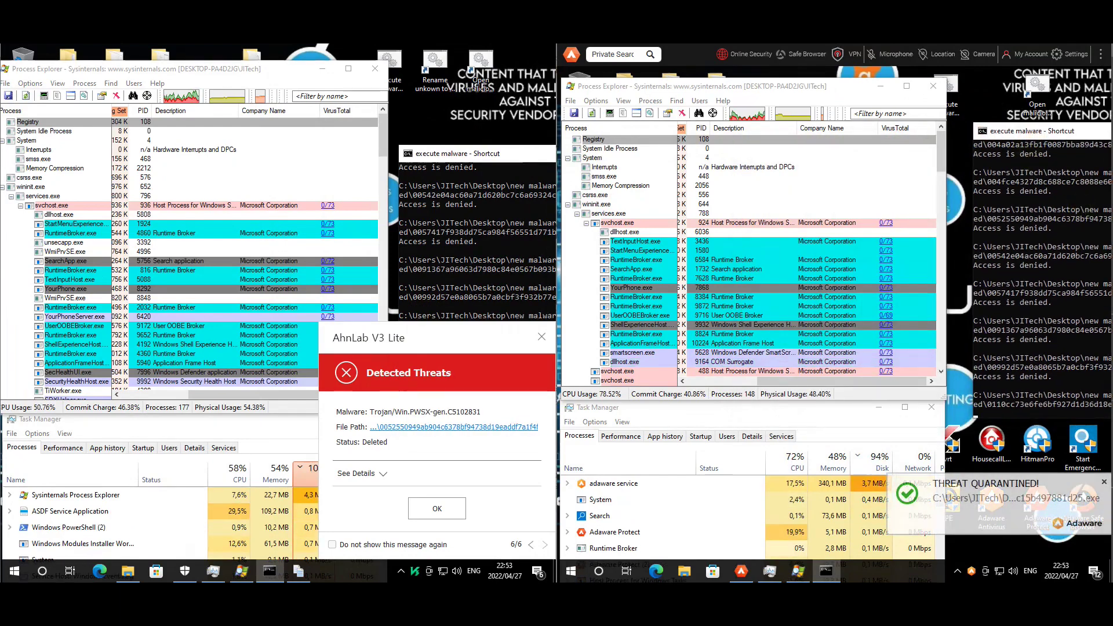
{"action": "left_click_drag", "start_coordinate": [473, 153], "coordinate": [492, 117]}
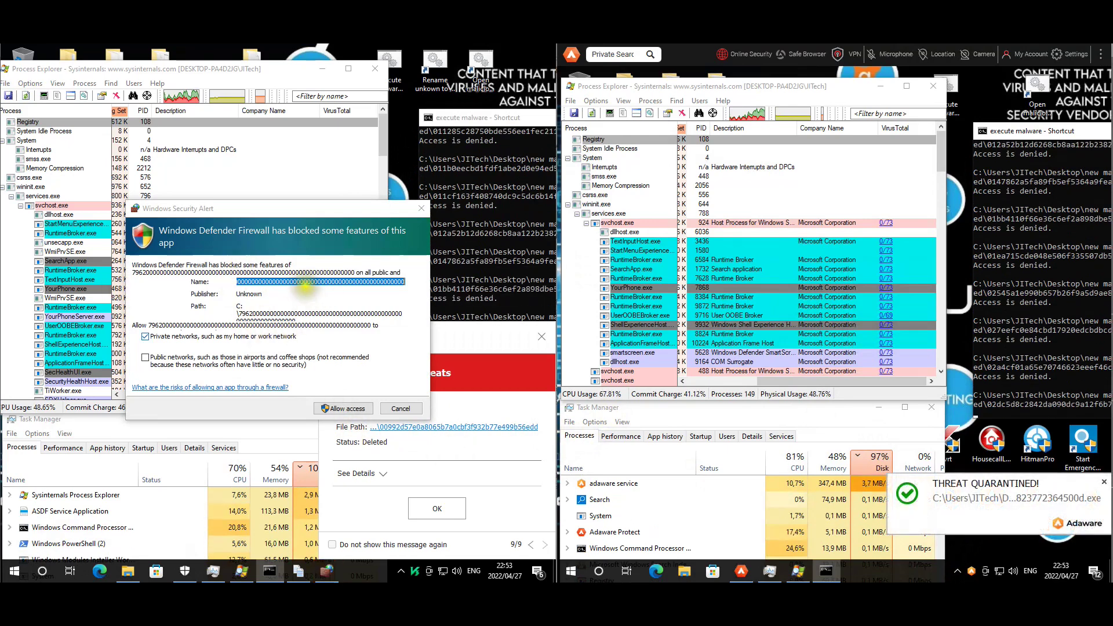
{"action": "left_click", "coordinate": [400, 408]}
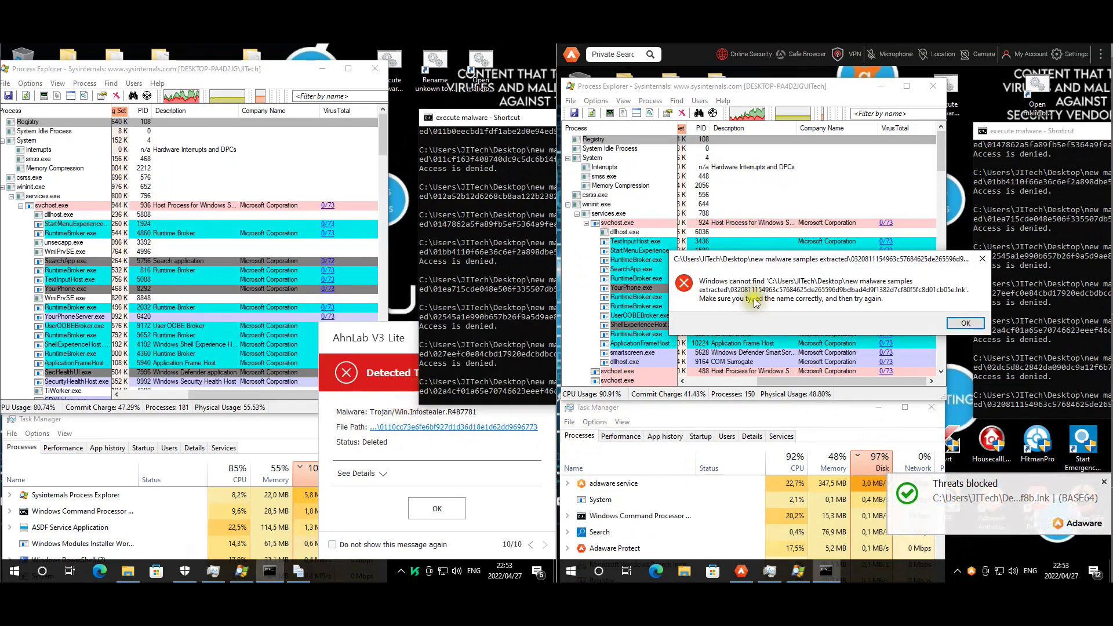
{"action": "left_click", "coordinate": [948, 325]}
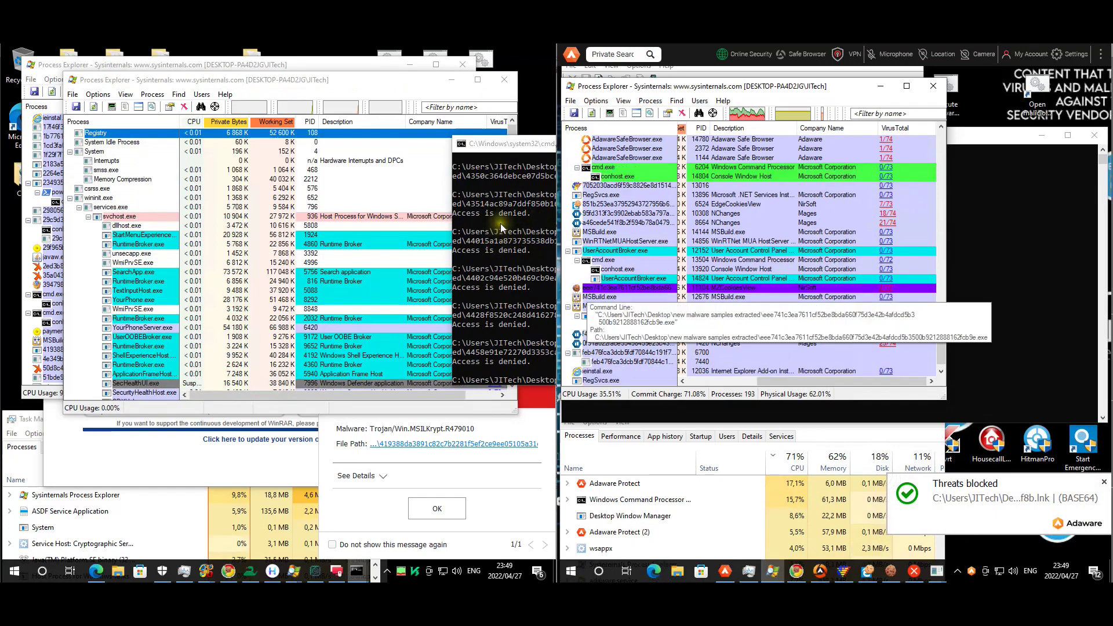
Step: Clear the frontmost Process Explorer window and close the WinRAR expired-trial notification on the AhnLab machine
{"action": "left_click", "coordinate": [490, 106]}
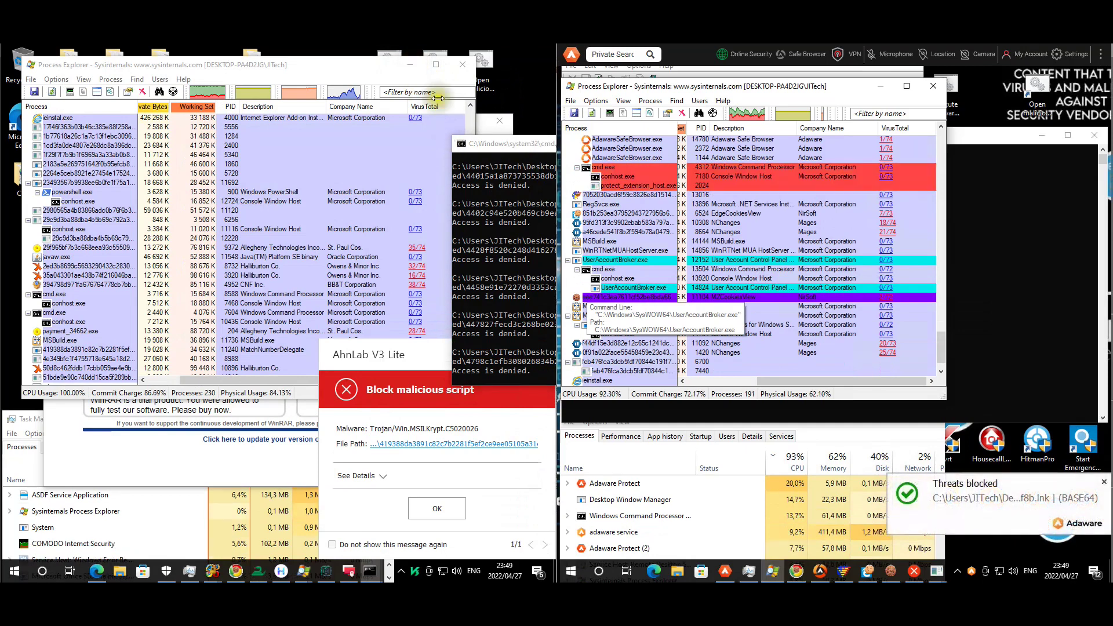
{"action": "left_click", "coordinate": [410, 66]}
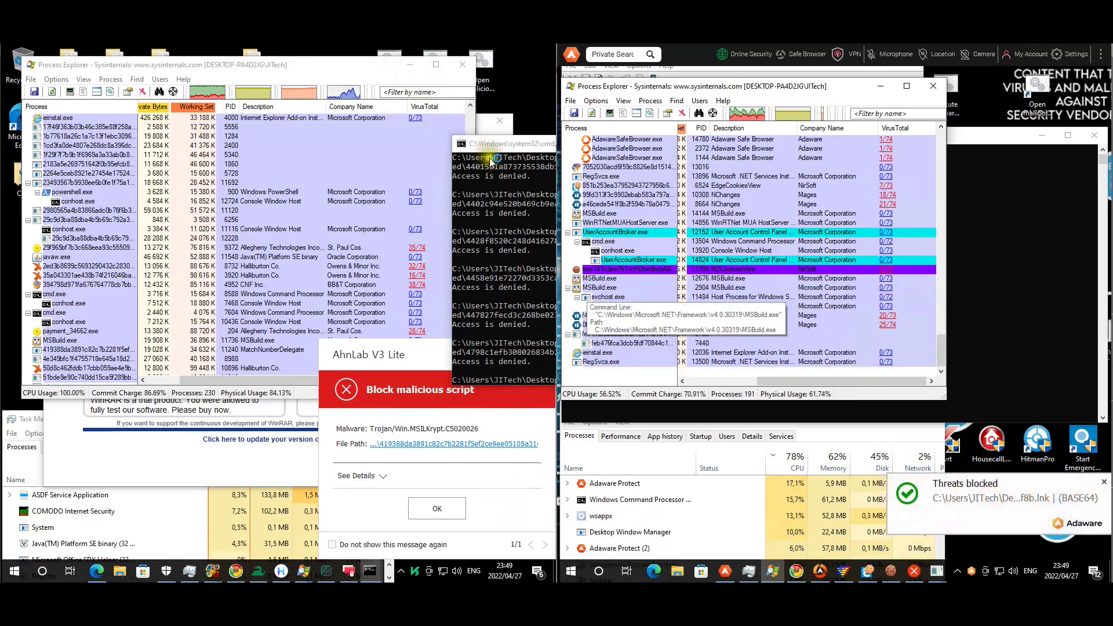
{"action": "left_click", "coordinate": [521, 243]}
{"action": "left_click", "coordinate": [413, 65]}
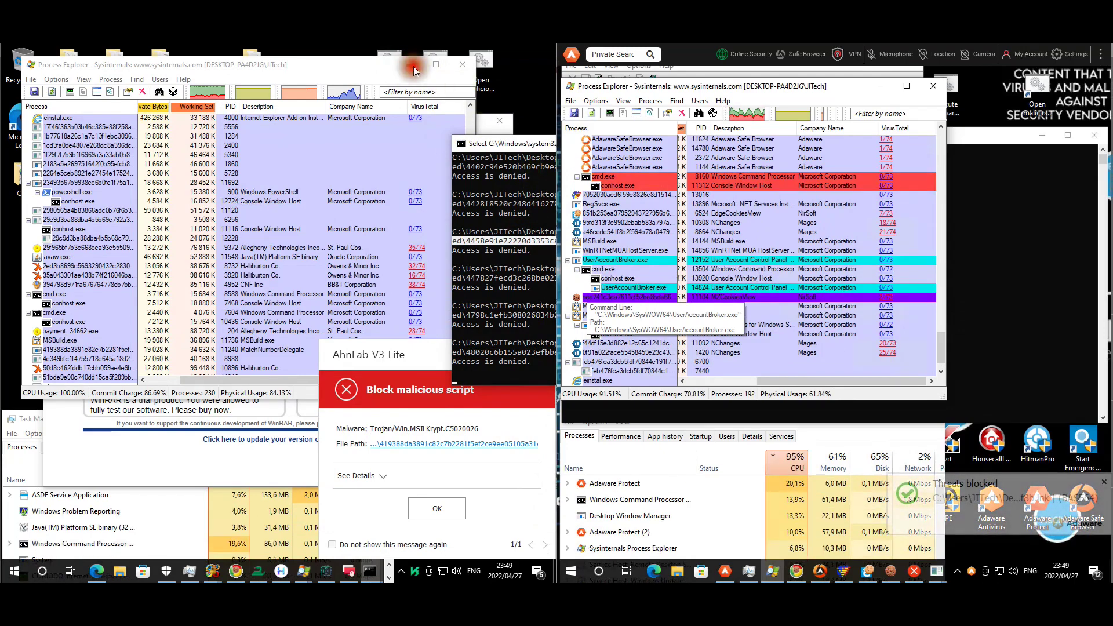
{"action": "left_click", "coordinate": [489, 127]}
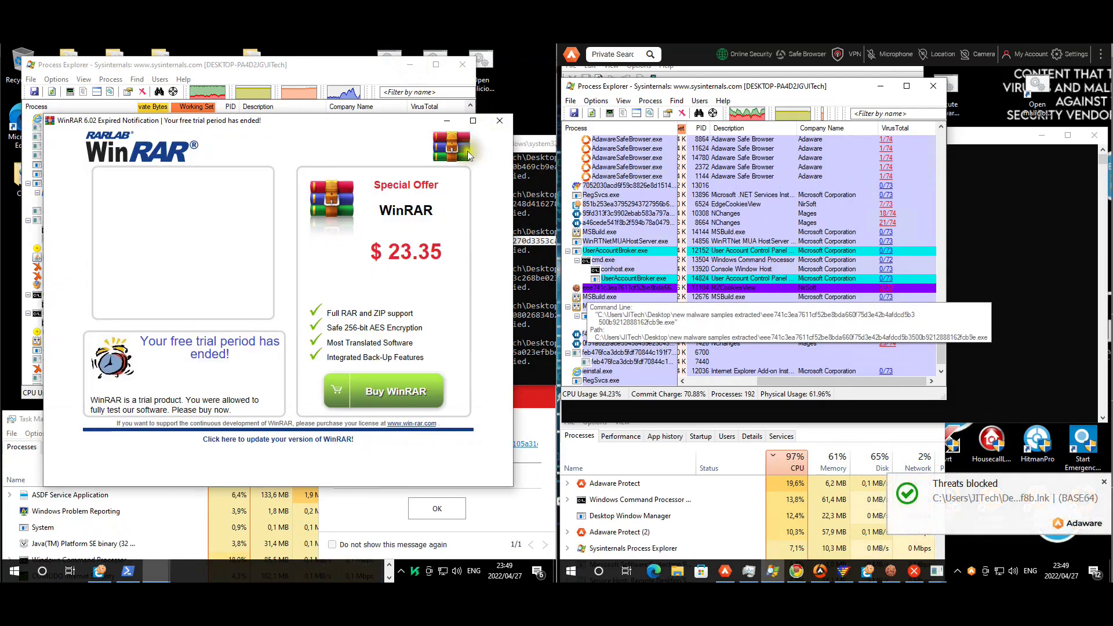
{"action": "left_click", "coordinate": [505, 119]}
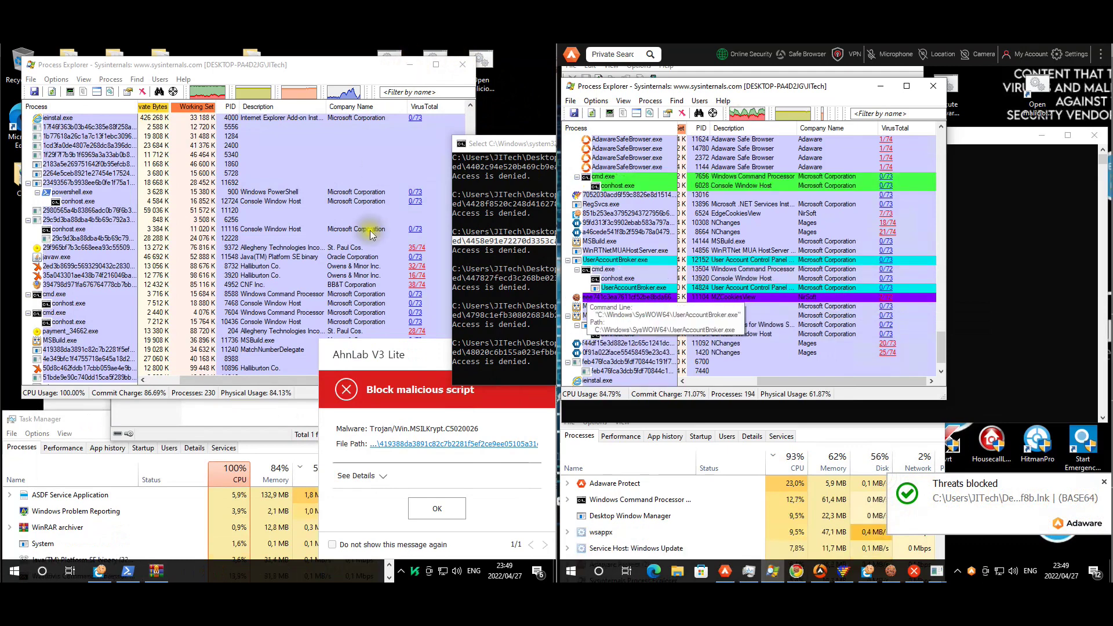
Step: Launch the payment_34662 application from the RAR archive on the AhnLab machine and close WinRAR
{"action": "left_click", "coordinate": [248, 416]}
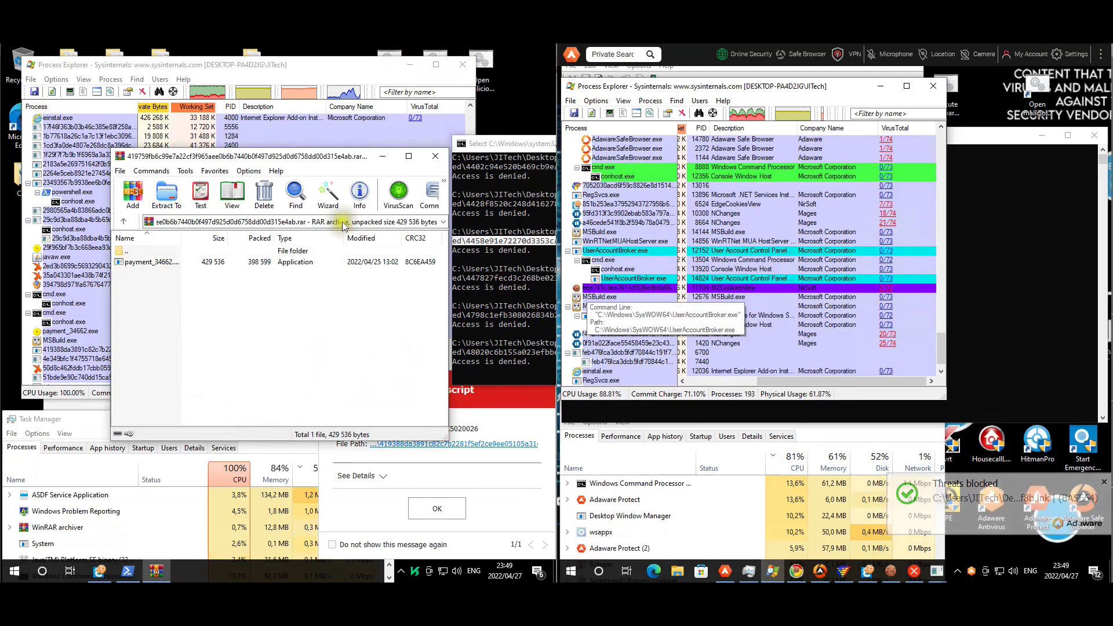
{"action": "double_click", "coordinate": [139, 262]}
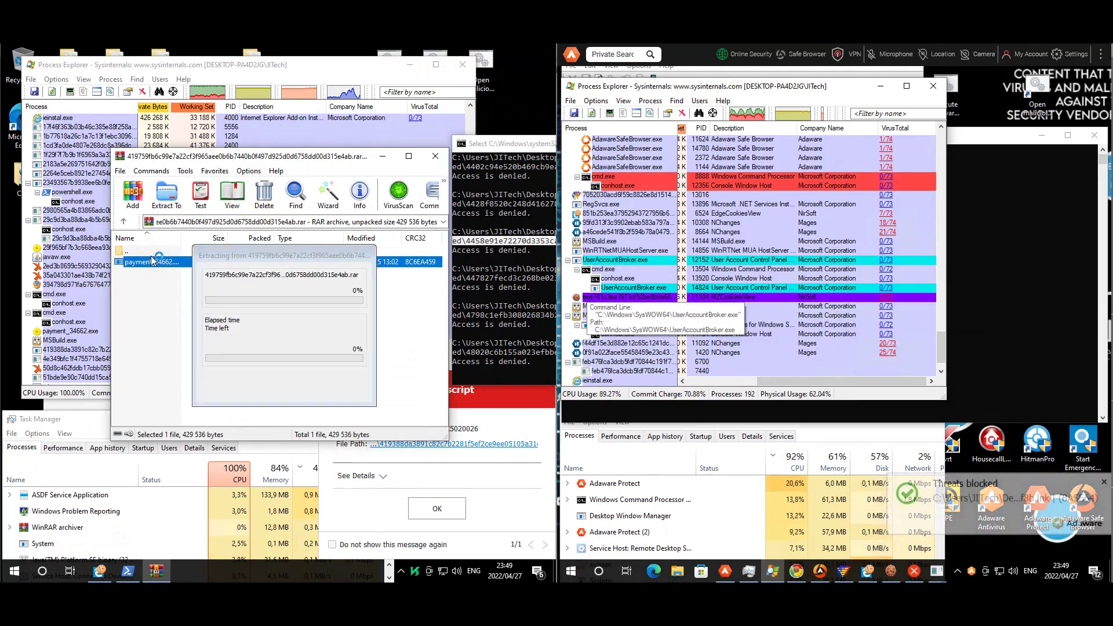
{"action": "left_click", "coordinate": [430, 161]}
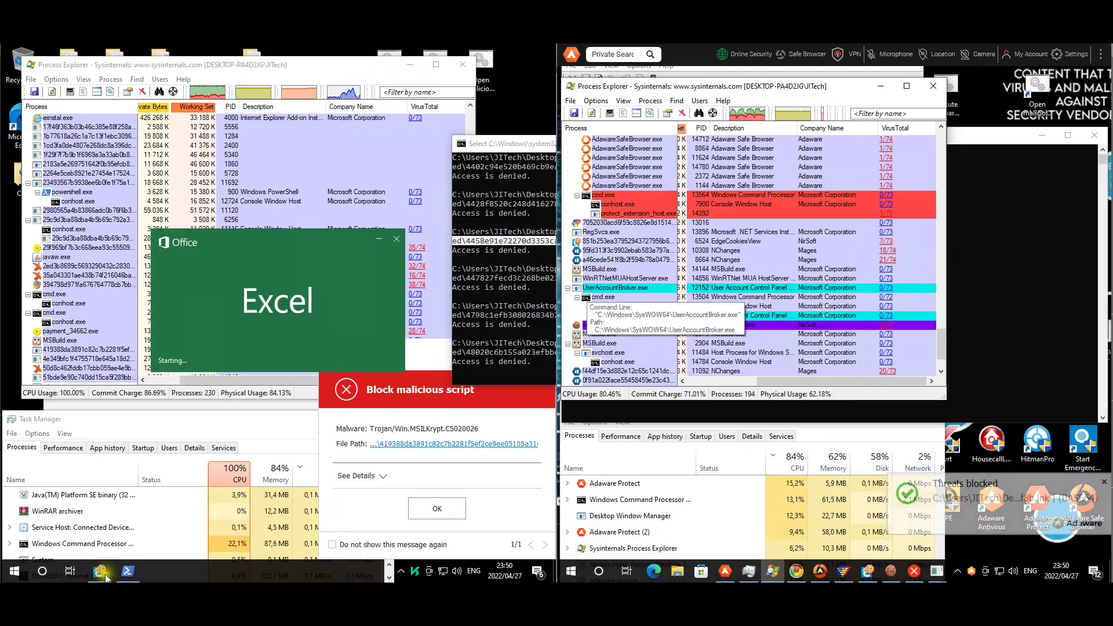
Step: Clear the remaining open windows, including EdgeCookiesView, off the AhnLab machine's desktop
{"action": "left_click", "coordinate": [127, 571]}
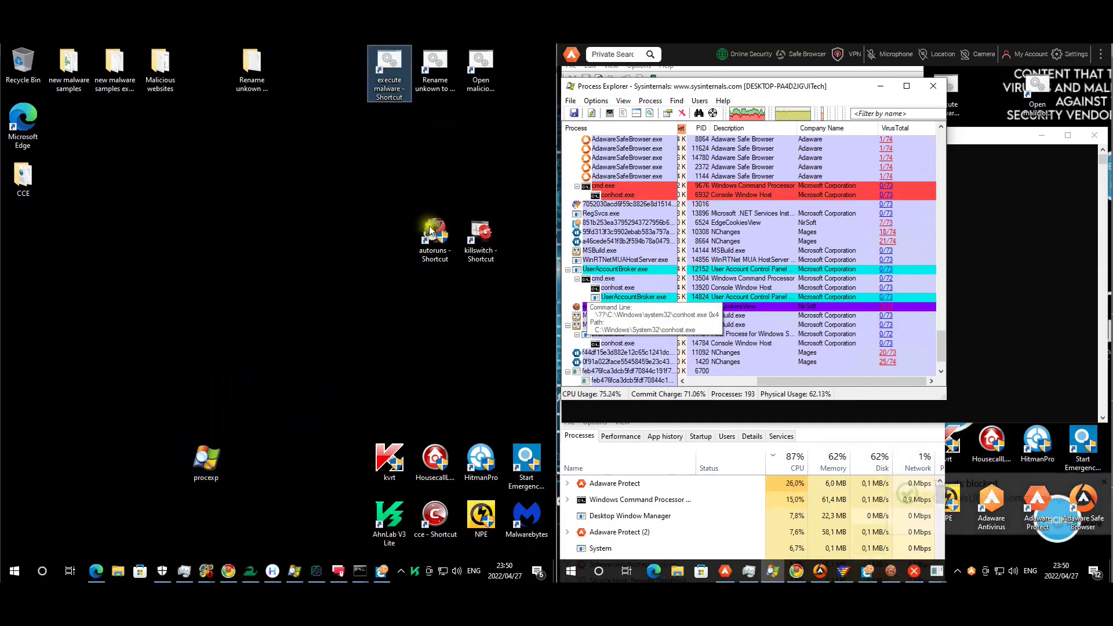
{"action": "left_click", "coordinate": [274, 293]}
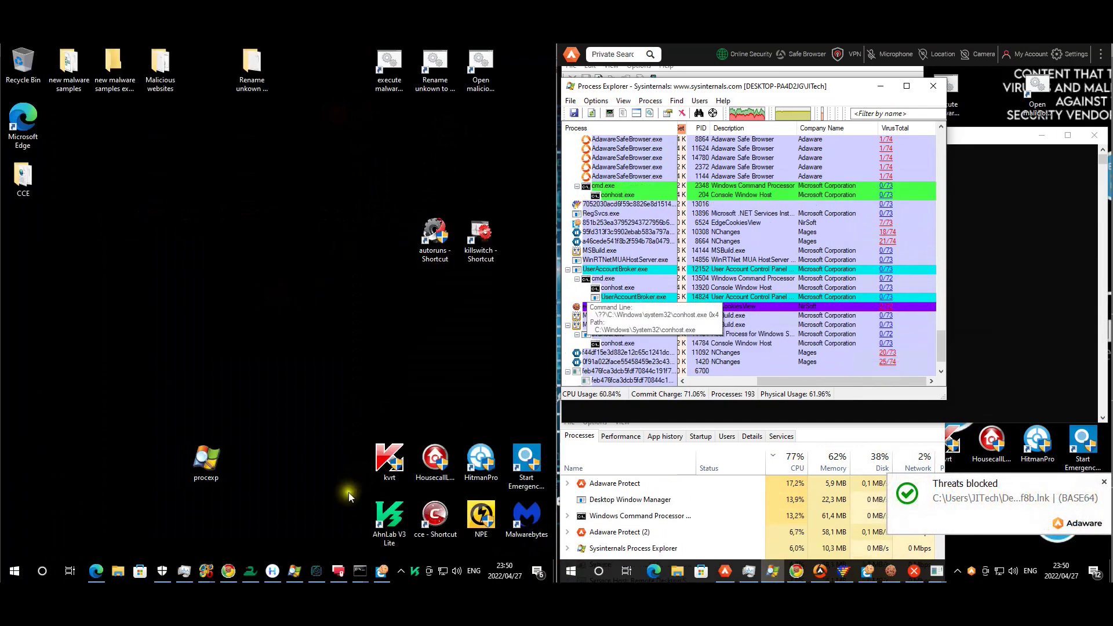
{"action": "left_click", "coordinate": [381, 571]}
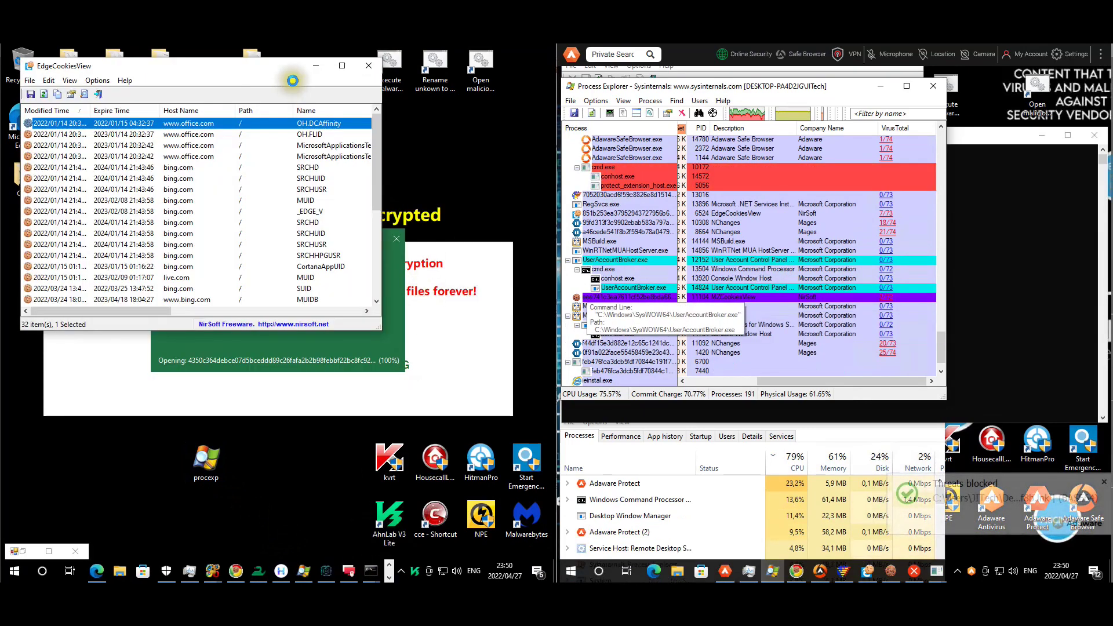
{"action": "left_click", "coordinate": [322, 66]}
{"action": "left_click", "coordinate": [489, 53]}
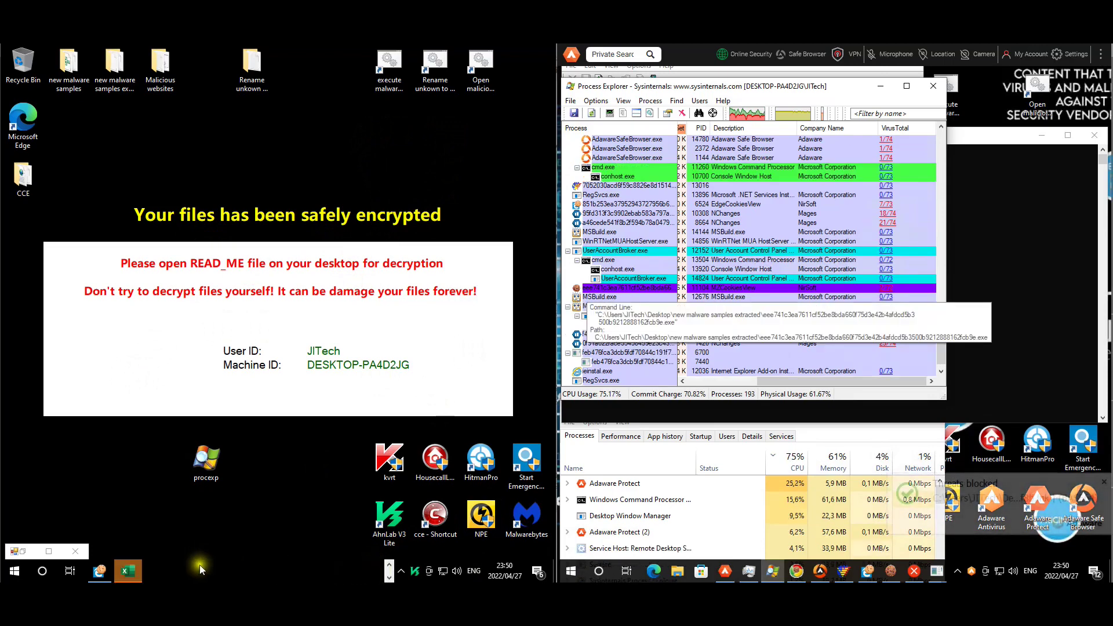
Step: Let Excel recover the damaged workbook's content on the AhnLab machine and close the repair report
{"action": "left_click", "coordinate": [129, 571]}
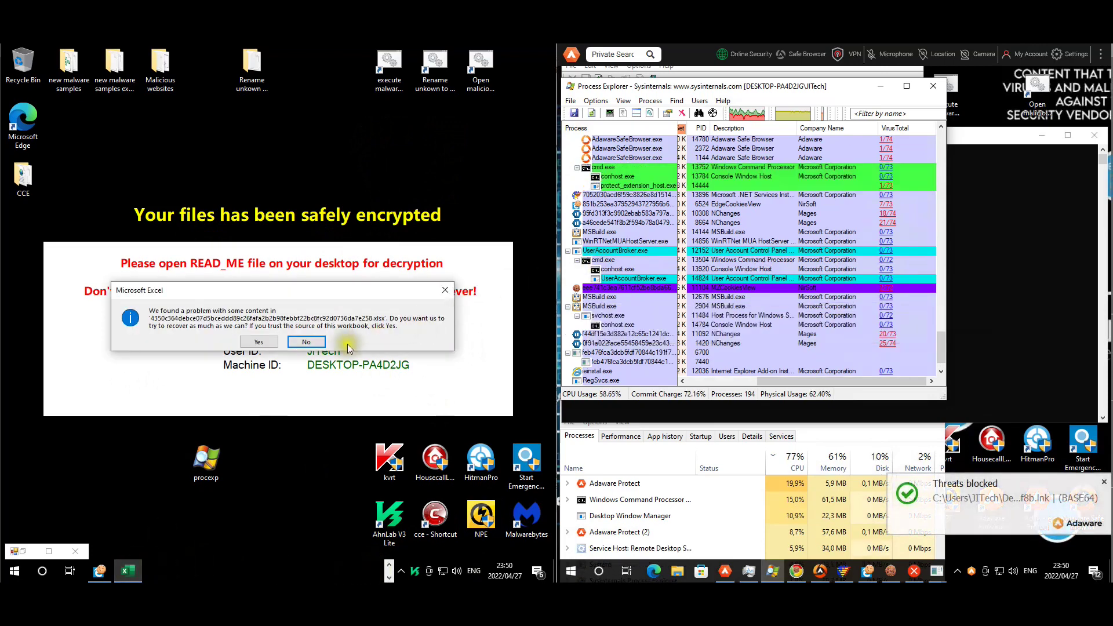
{"action": "left_click", "coordinate": [278, 343]}
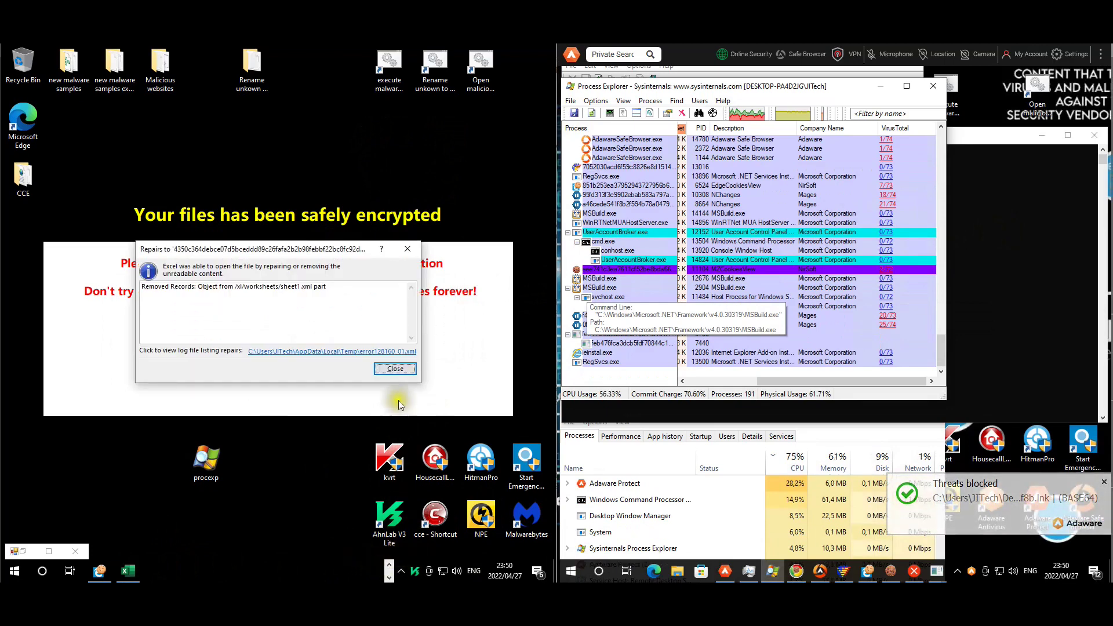
{"action": "left_click", "coordinate": [399, 369]}
Step: Check the command windows running on the AhnLab machine and the svchost.exe console on the Adaware machine
{"action": "left_click", "coordinate": [392, 562]}
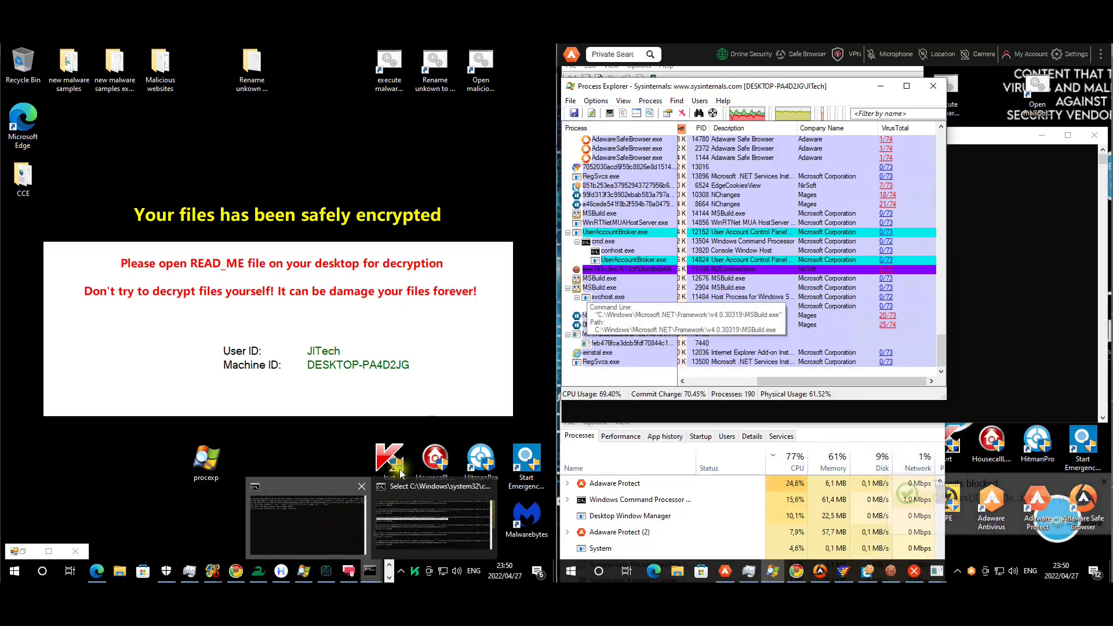
{"action": "left_click", "coordinate": [374, 572]}
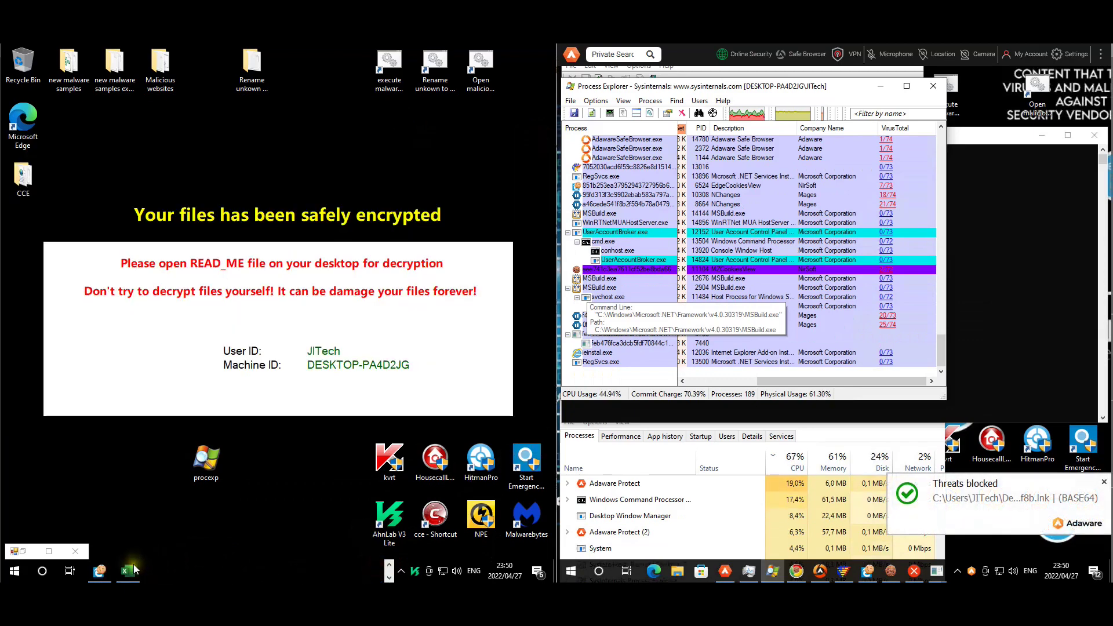
{"action": "left_click", "coordinate": [979, 129]}
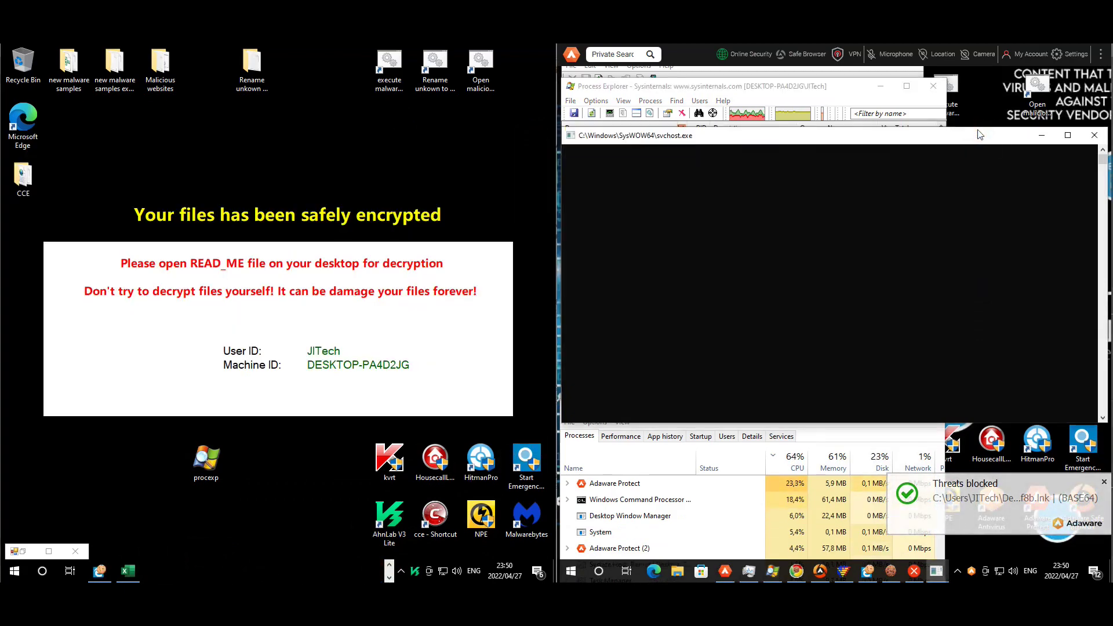
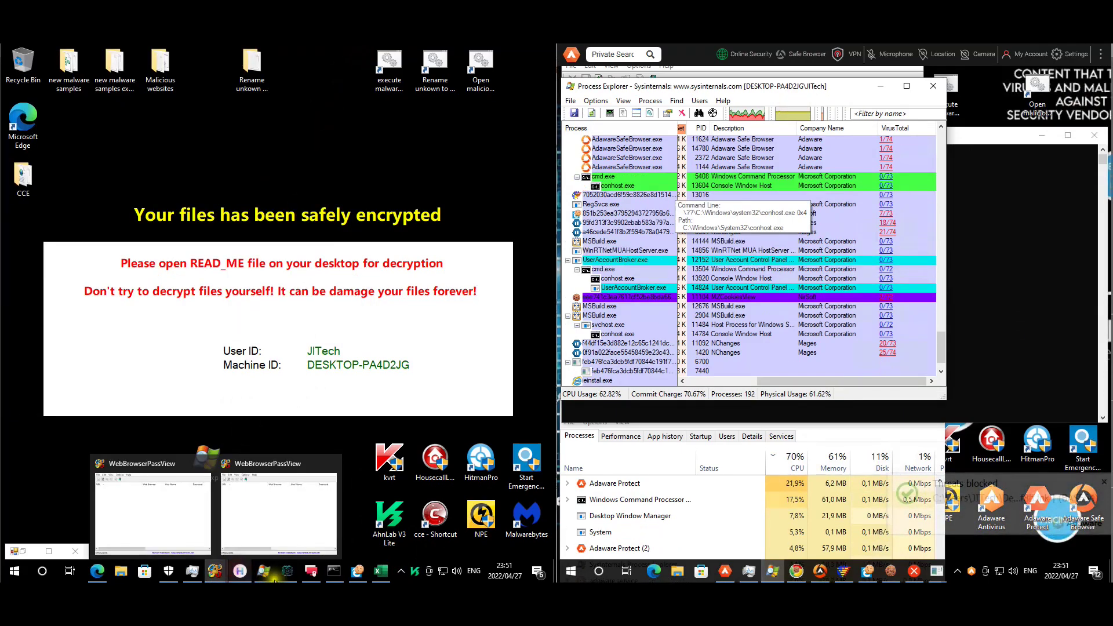
Step: Close the ransom demand window and inspect and close WebBrowserPassView on the AhnLab machine
{"action": "left_click", "coordinate": [238, 572]}
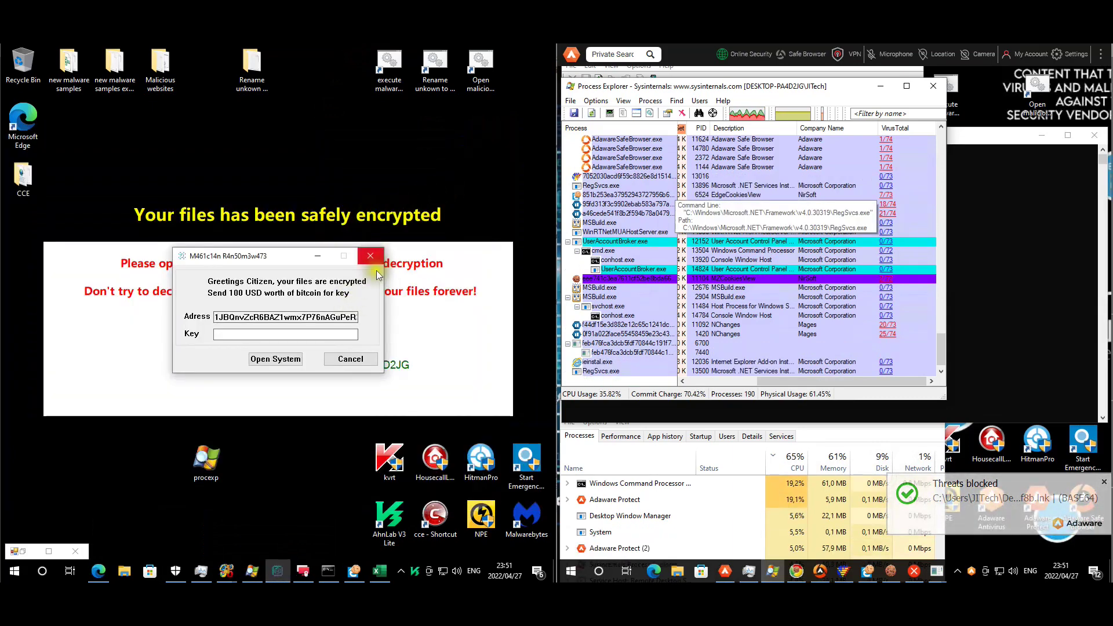
{"action": "left_click", "coordinate": [370, 256]}
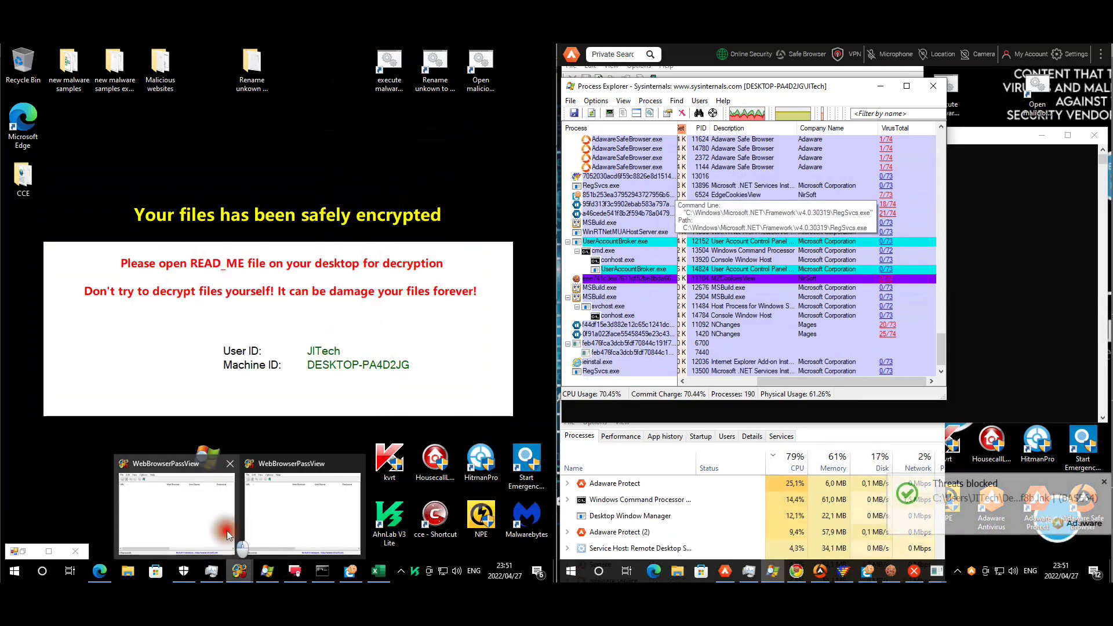
{"action": "left_click", "coordinate": [271, 534]}
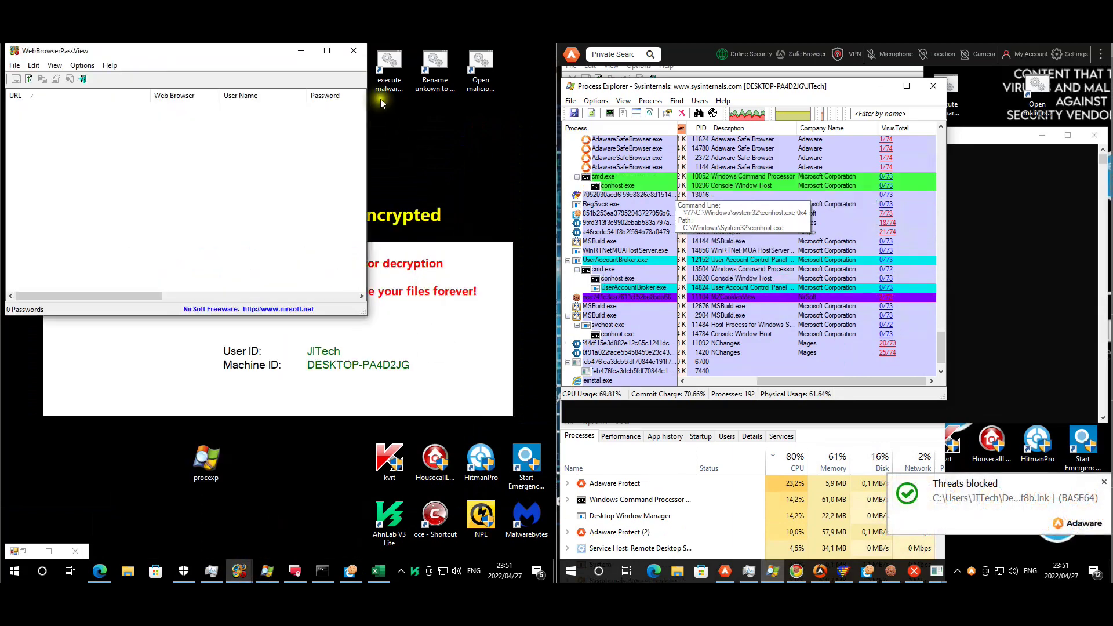
{"action": "left_click", "coordinate": [355, 51]}
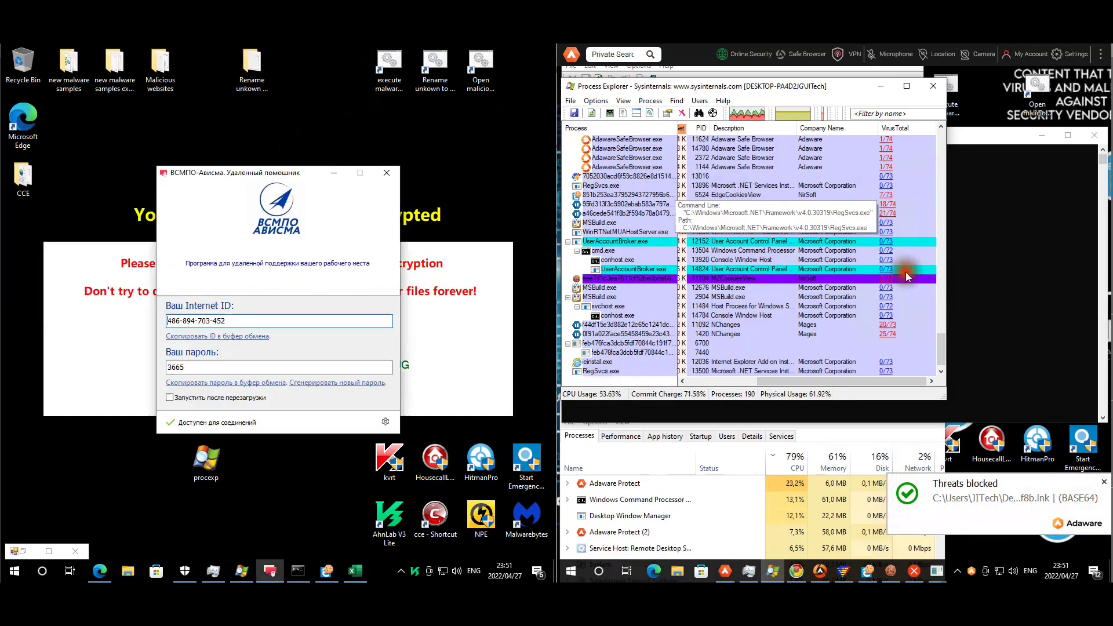
Step: Close the Russian remote-assistance window and the EdgeCookiesView window on the AhnLab machine
{"action": "left_click", "coordinate": [379, 219]}
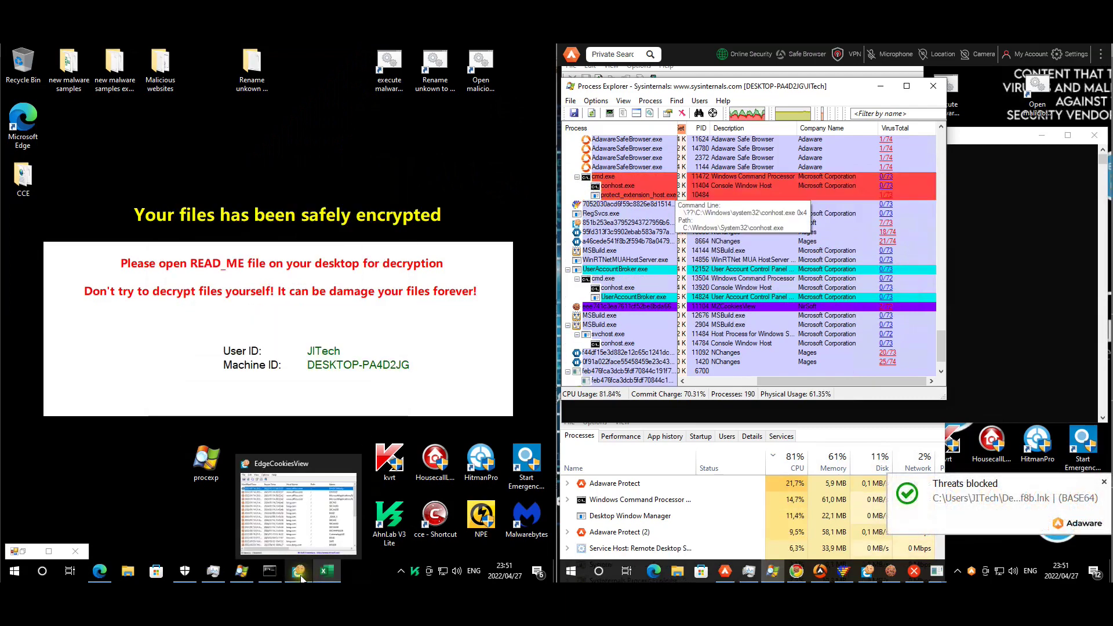
{"action": "left_click", "coordinate": [300, 574]}
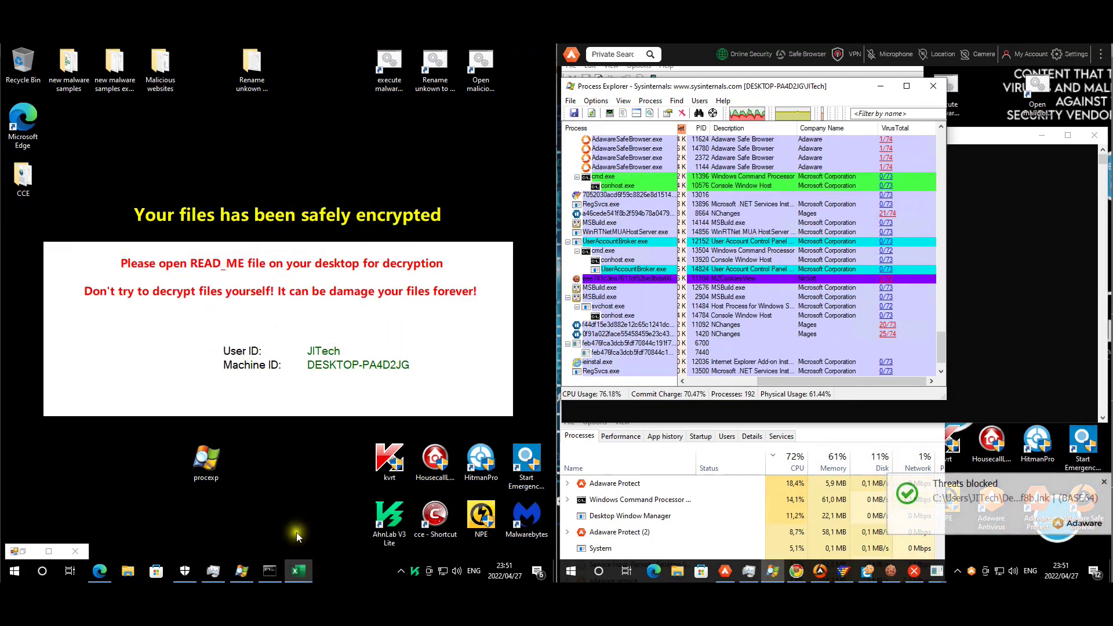
{"action": "mouse_move", "coordinate": [296, 571]}
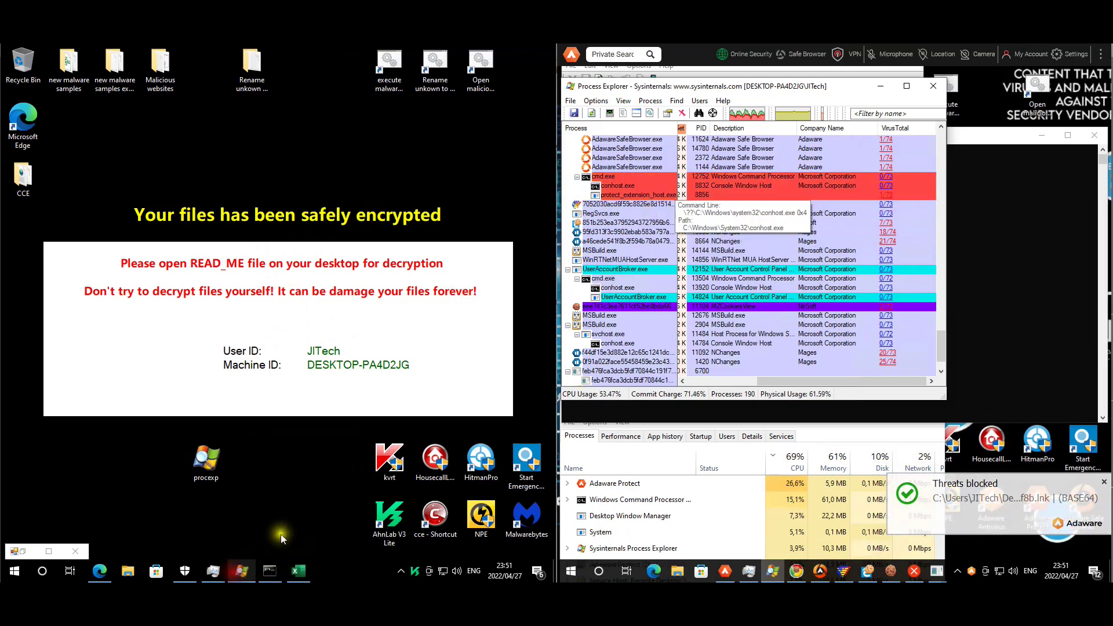
Step: Review the running processes and their VirusTotal ratings in Process Explorer on the AhnLab machine
{"action": "left_click", "coordinate": [241, 571]}
{"action": "left_click_drag", "start_coordinate": [384, 317], "coordinate": [384, 375]}
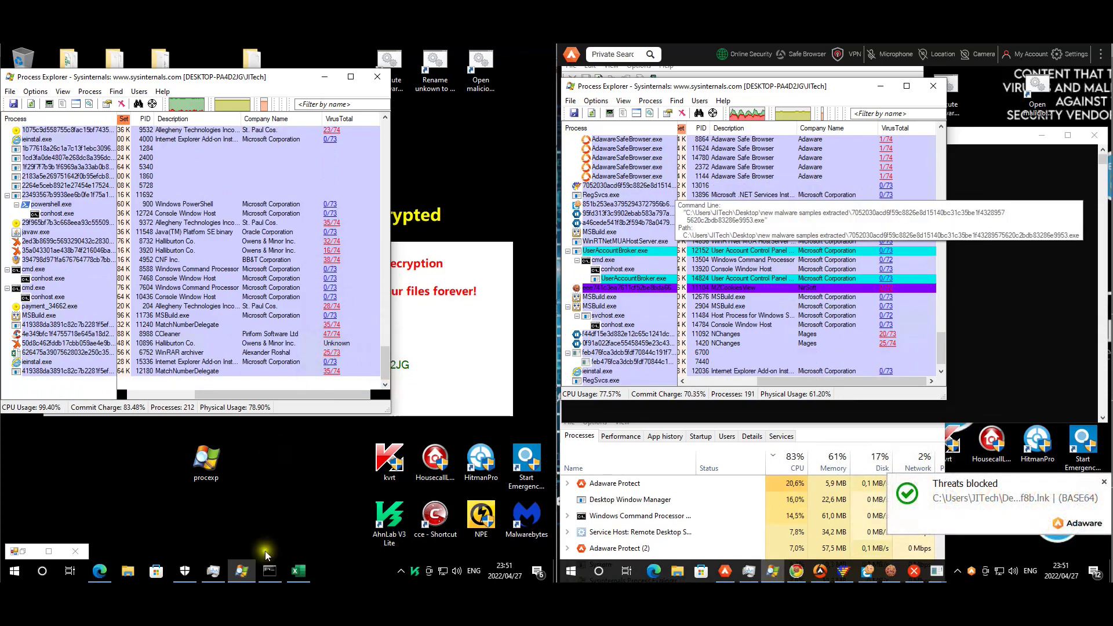
{"action": "mouse_move", "coordinate": [305, 571]}
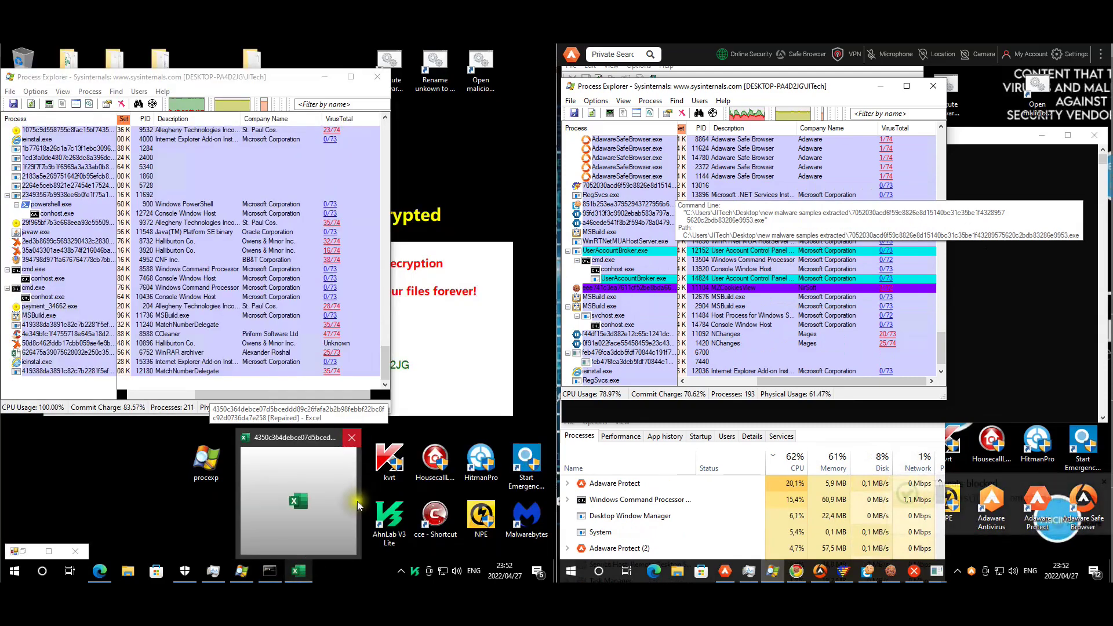
{"action": "left_click", "coordinate": [327, 495]}
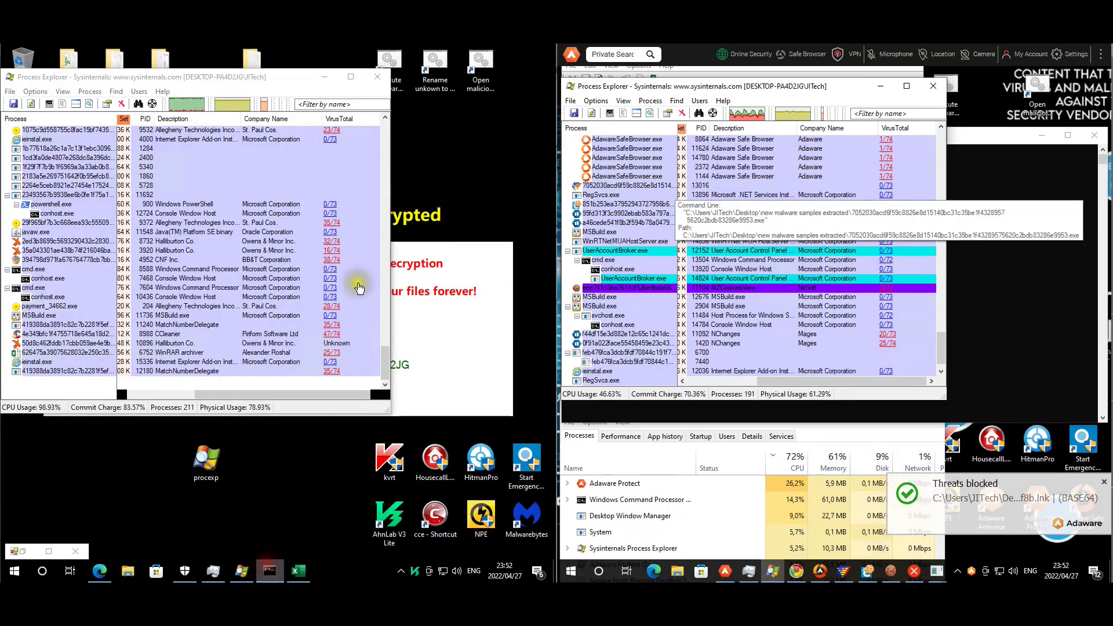
Step: Bring the off-screen command window into view, close it, and close Process Explorer on the AhnLab machine
{"action": "left_click", "coordinate": [449, 244]}
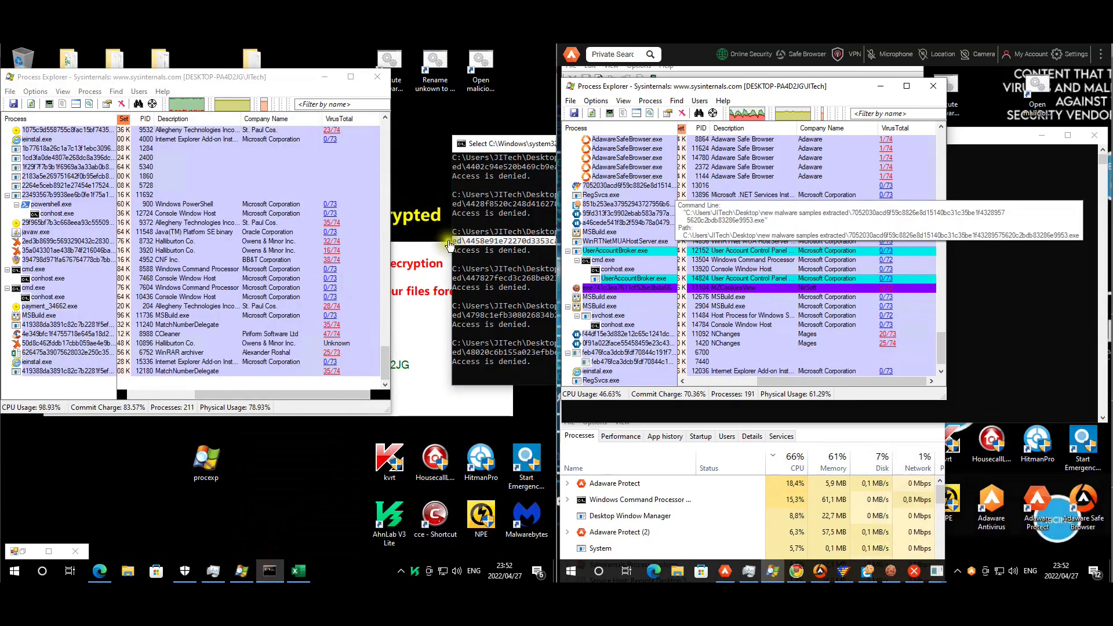
{"action": "left_click_drag", "start_coordinate": [460, 146], "coordinate": [464, 151]}
{"action": "right_click", "coordinate": [452, 154]}
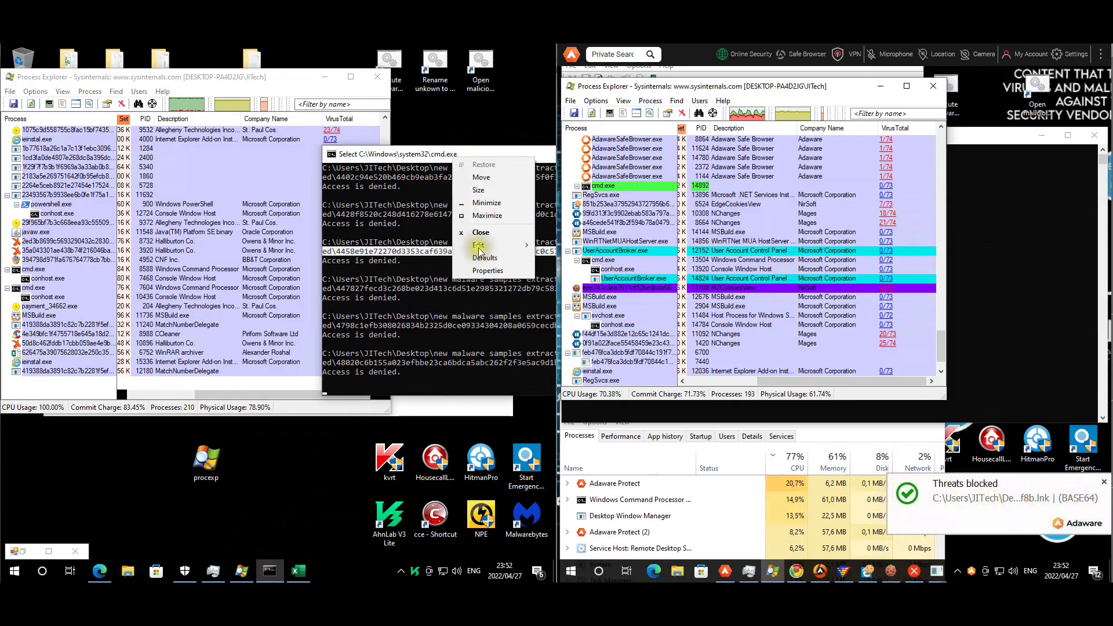
{"action": "left_click", "coordinate": [481, 232]}
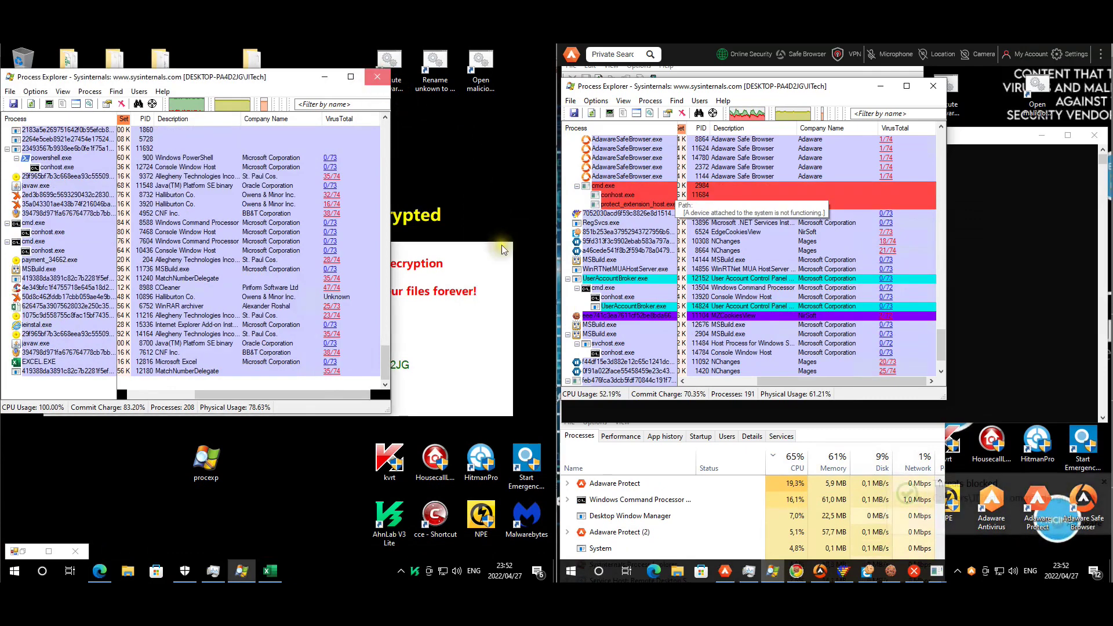
{"action": "left_click", "coordinate": [377, 77]}
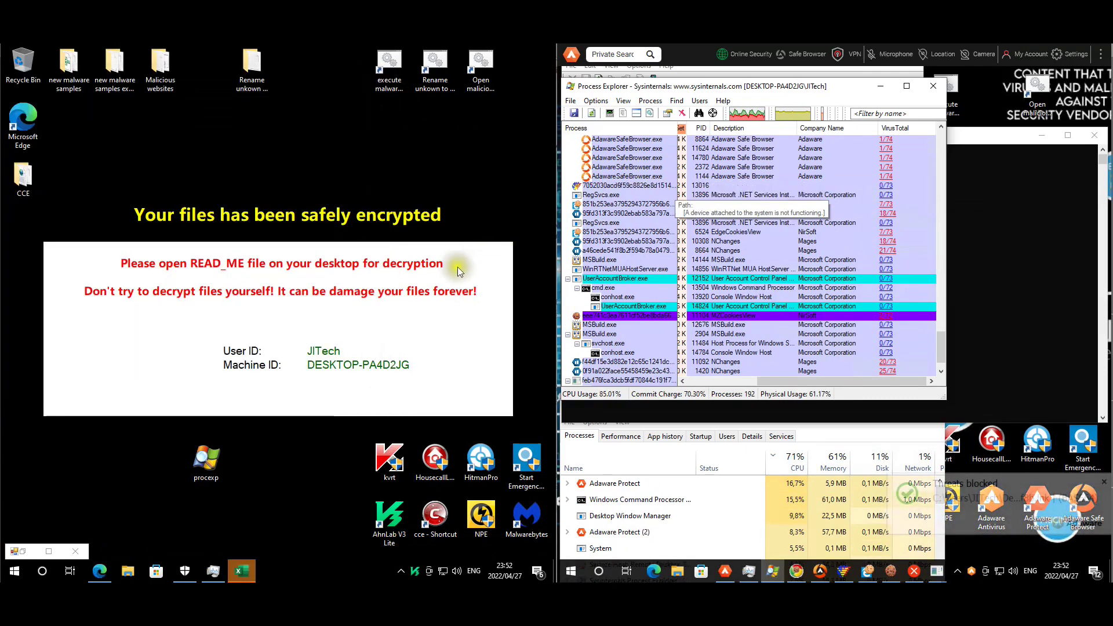
Step: Check the startup entries, running processes and notification area programs on the AhnLab machine, and close Task Manager
{"action": "left_click", "coordinate": [214, 572]}
{"action": "left_click", "coordinate": [186, 419]}
{"action": "mouse_move", "coordinate": [186, 420]}
{"action": "left_mouse_down"}
{"action": "mouse_move", "coordinate": [315, 178]}
{"action": "mouse_move", "coordinate": [248, 165]}
{"action": "left_mouse_up"}
{"action": "left_click", "coordinate": [211, 194]}
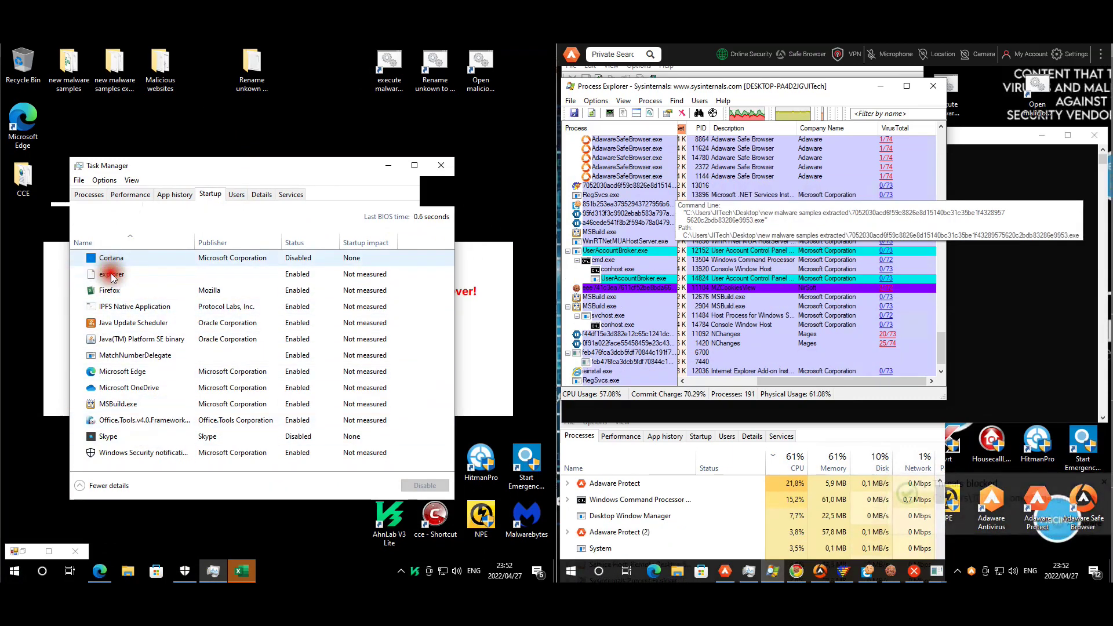
{"action": "left_click", "coordinate": [116, 307]}
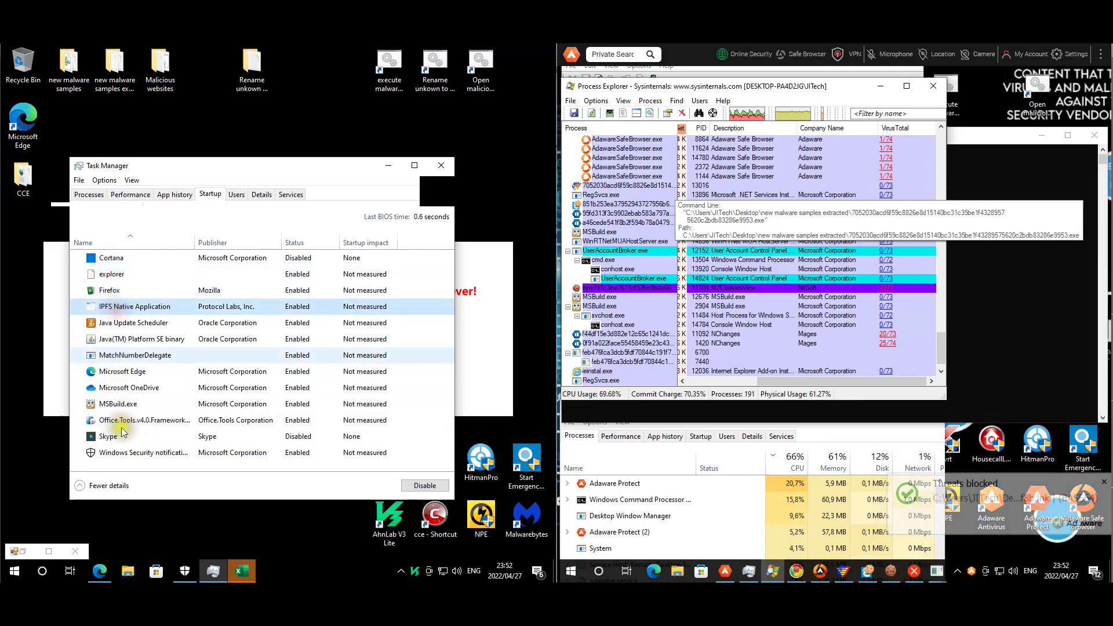
{"action": "left_click", "coordinate": [90, 195]}
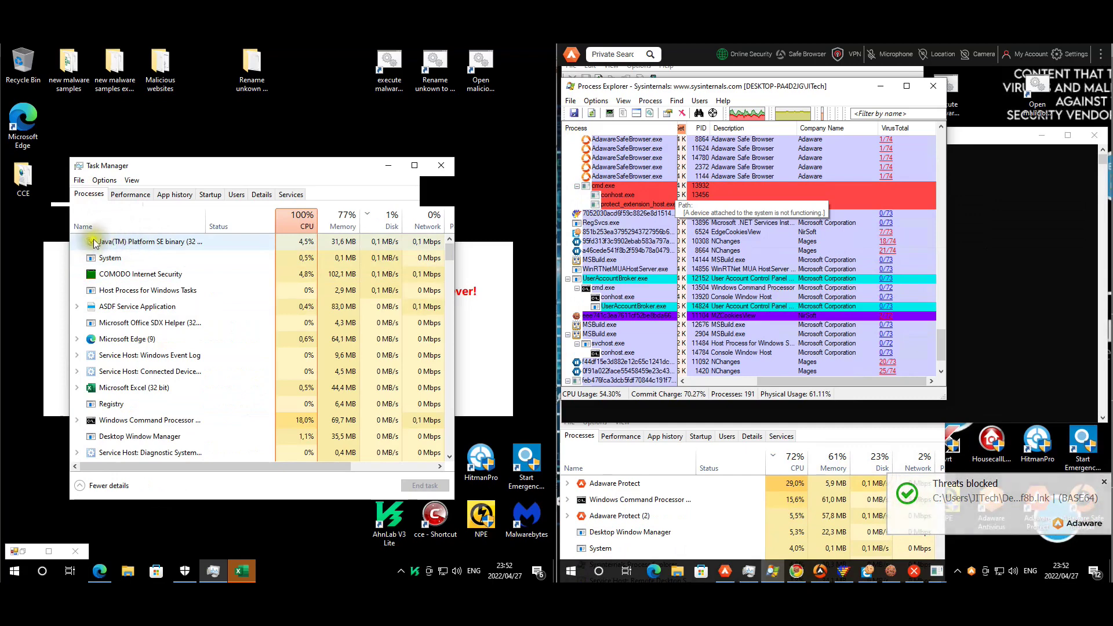
{"action": "left_click", "coordinate": [398, 562]}
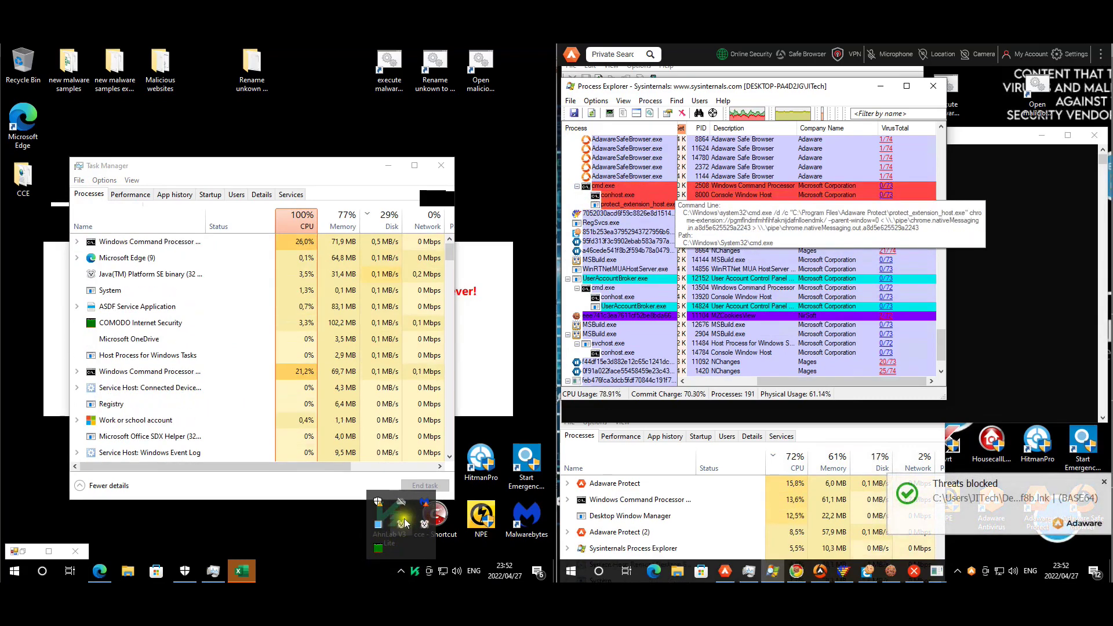
{"action": "left_click", "coordinate": [440, 165]}
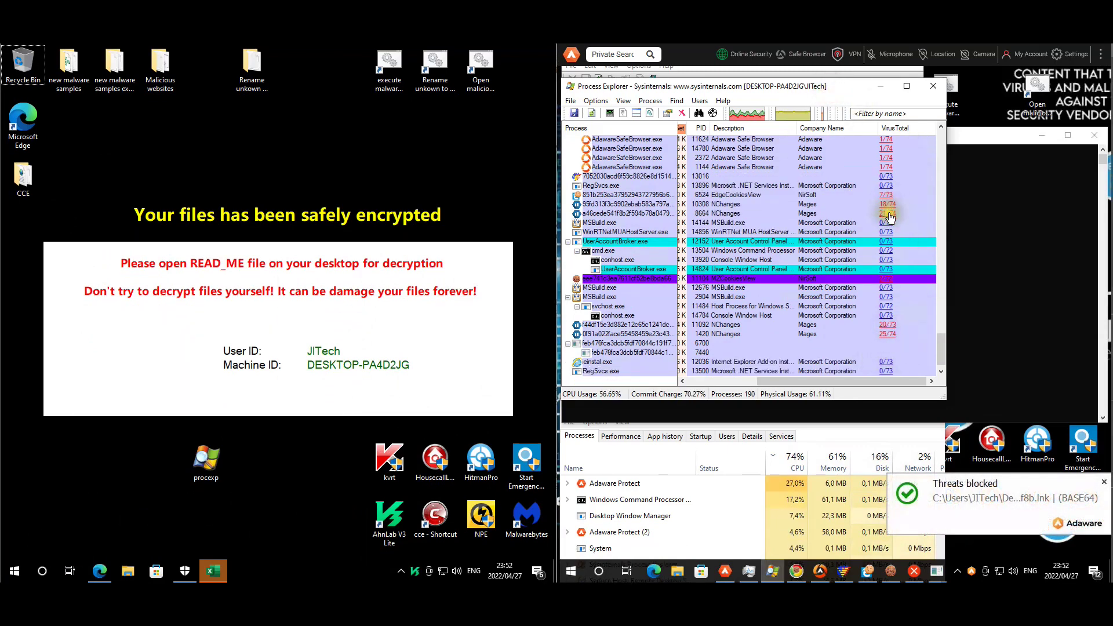
Step: Look through Process Explorer on the Adaware machine, close it, and dismiss the svchost.exe startup error
{"action": "left_click_drag", "start_coordinate": [939, 364], "coordinate": [945, 138]}
{"action": "left_click", "coordinate": [1086, 140]}
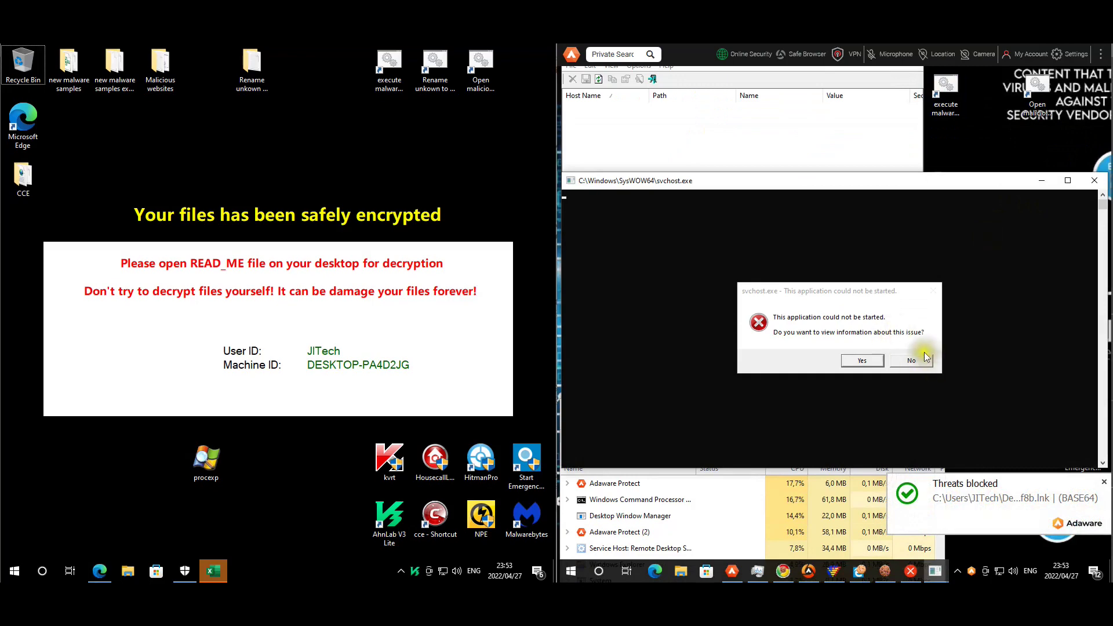
{"action": "left_click", "coordinate": [921, 362]}
{"action": "left_click", "coordinate": [769, 127]}
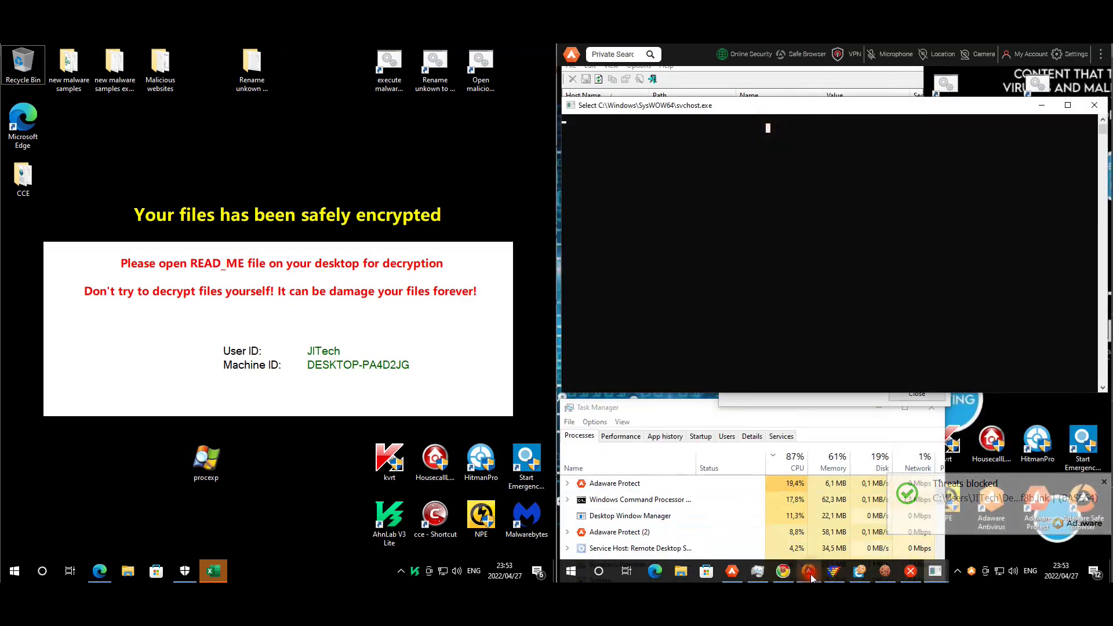
Step: Look at the pages open in Adaware Safe Browser, including the Request for Quotation tabs, and close the browser
{"action": "left_click", "coordinate": [809, 573]}
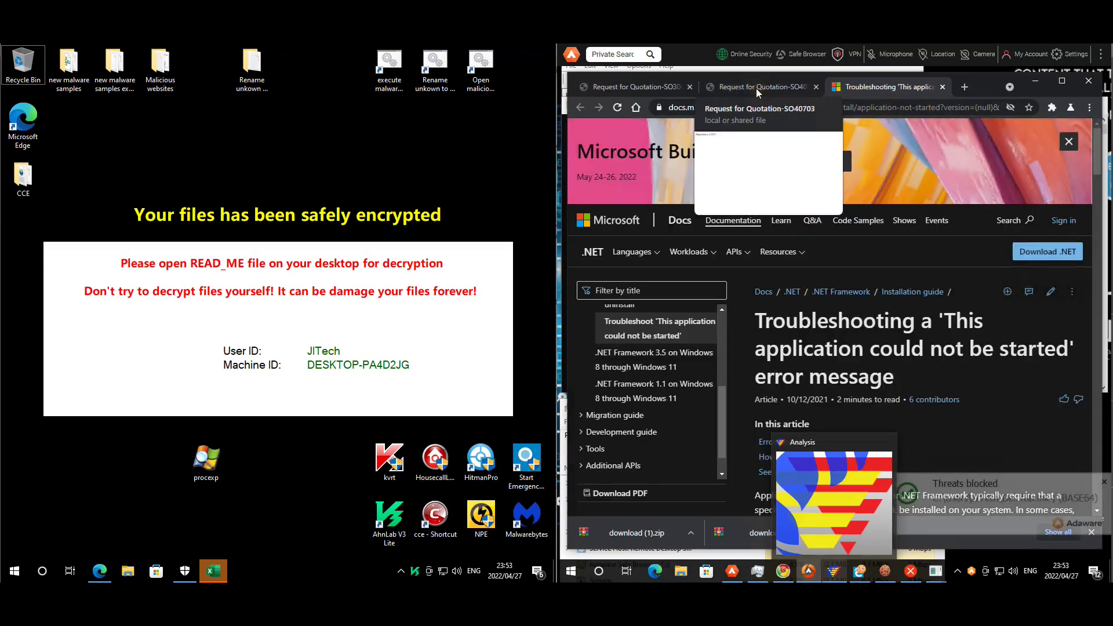
{"action": "left_click", "coordinate": [758, 87]}
{"action": "left_click", "coordinate": [647, 88]}
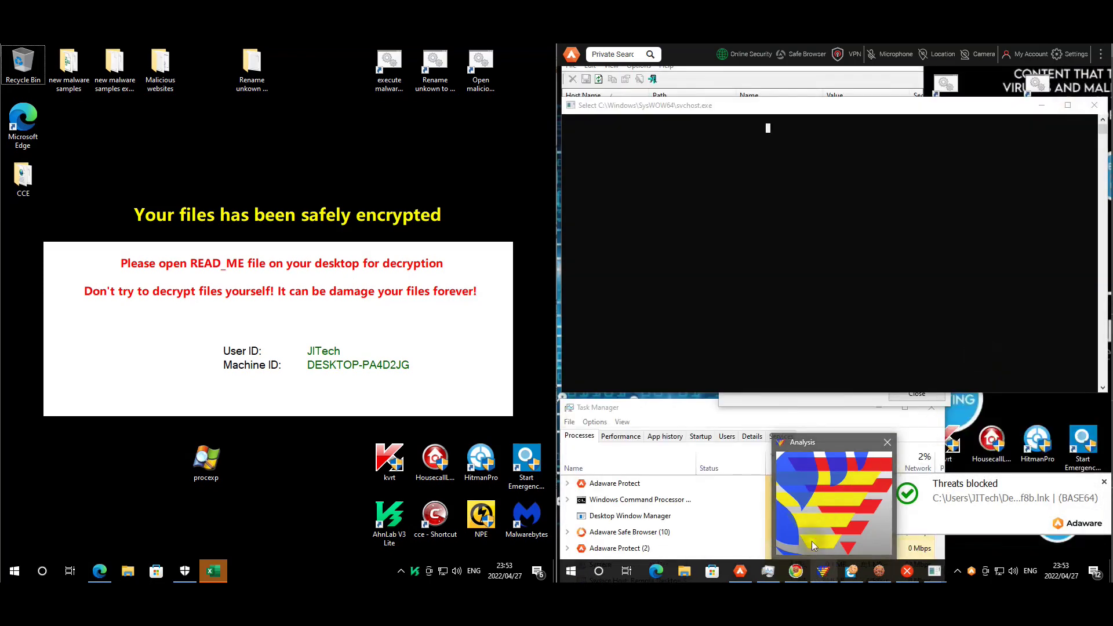
Step: Inspect and close the ChromeCookiesView window on the Adaware machine
{"action": "left_click", "coordinate": [807, 562]}
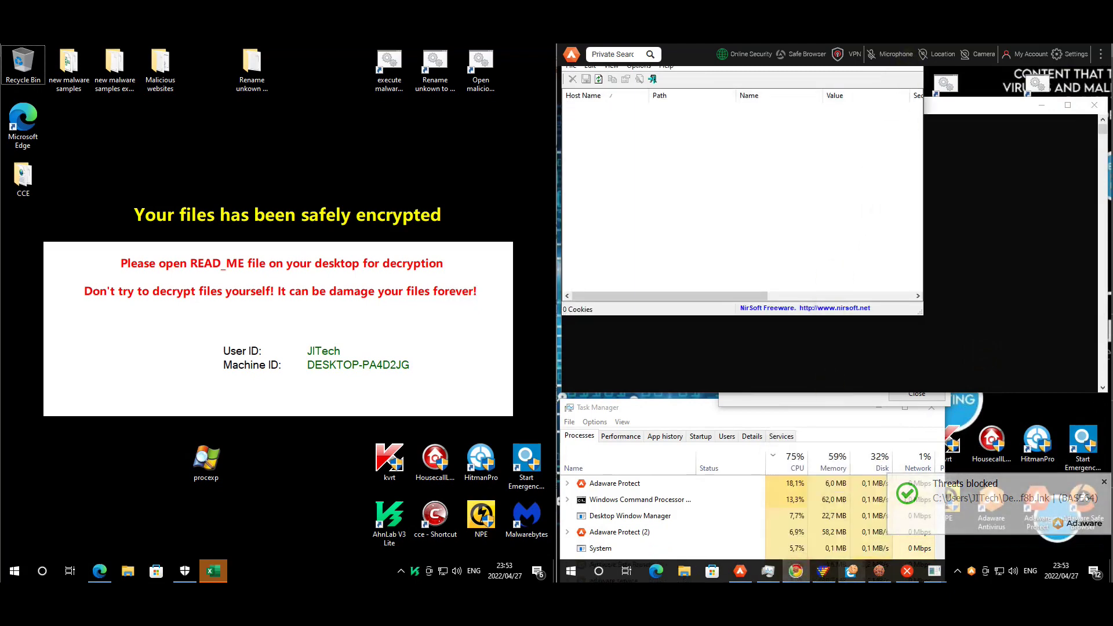
{"action": "mouse_move", "coordinate": [810, 559]}
{"action": "mouse_move", "coordinate": [848, 467]}
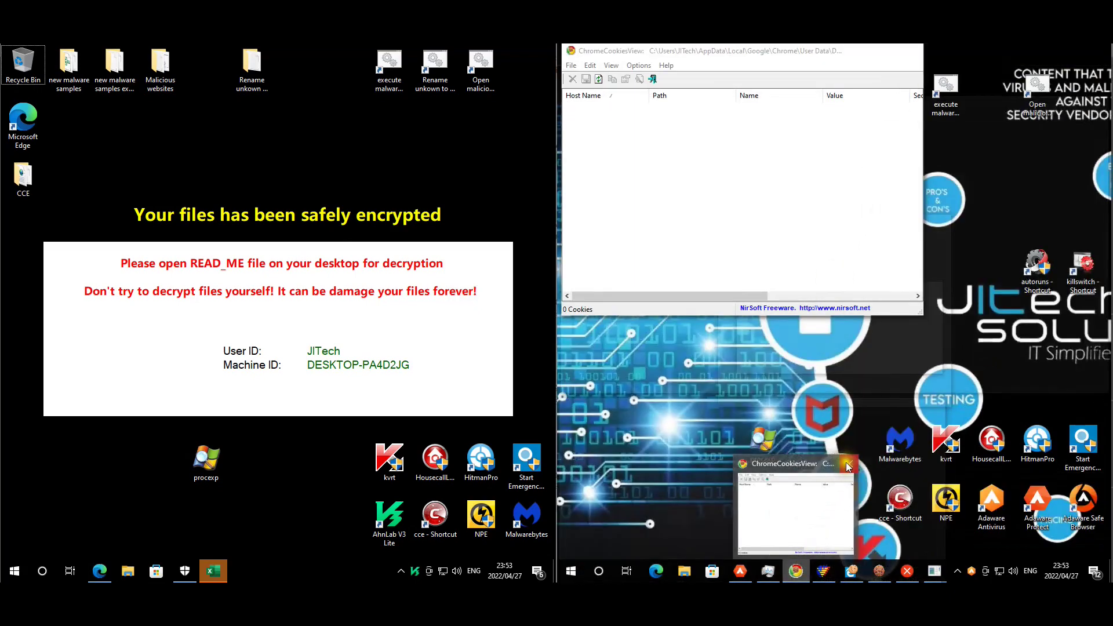
{"action": "right_click", "coordinate": [805, 579]}
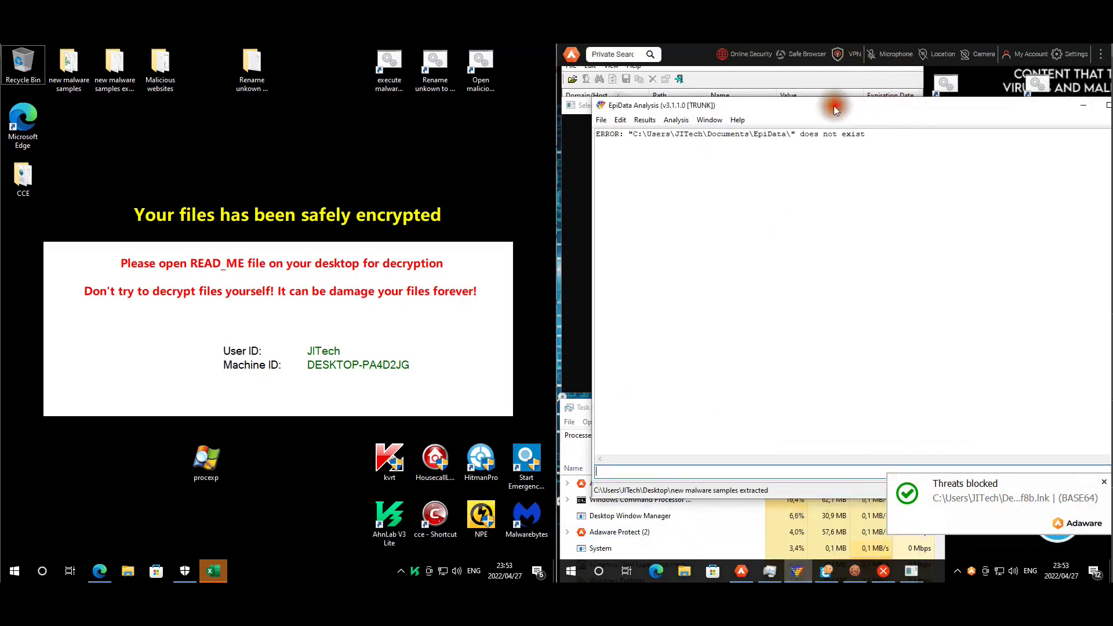
Step: Close EpiData Analysis and dismiss the unhandled exception error on the Adaware machine
{"action": "left_click", "coordinate": [1084, 105]}
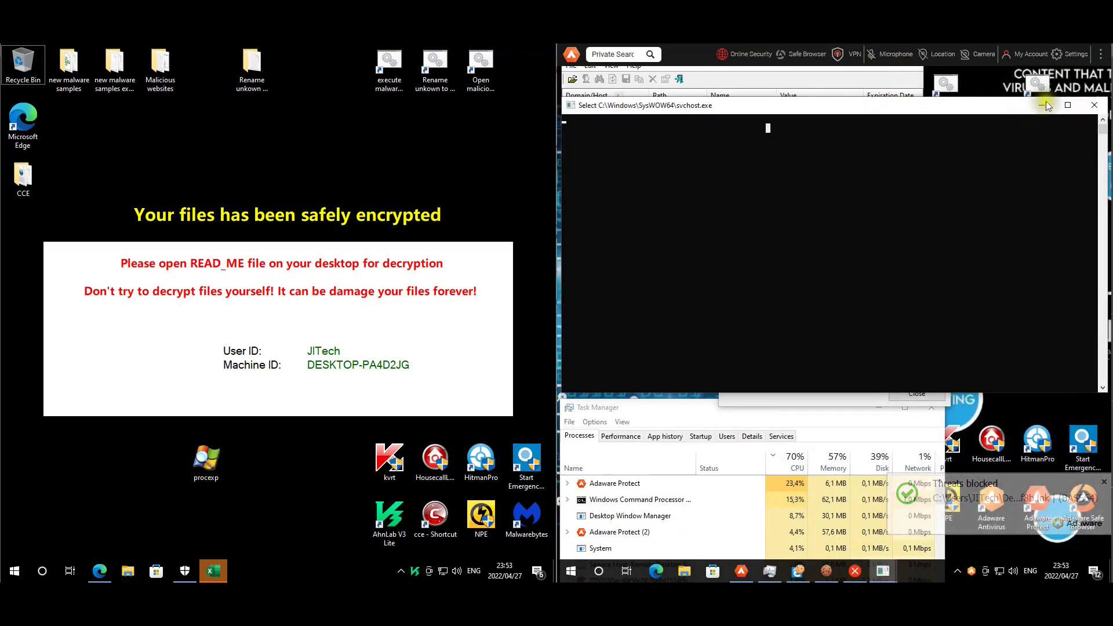
{"action": "left_click", "coordinate": [904, 360]}
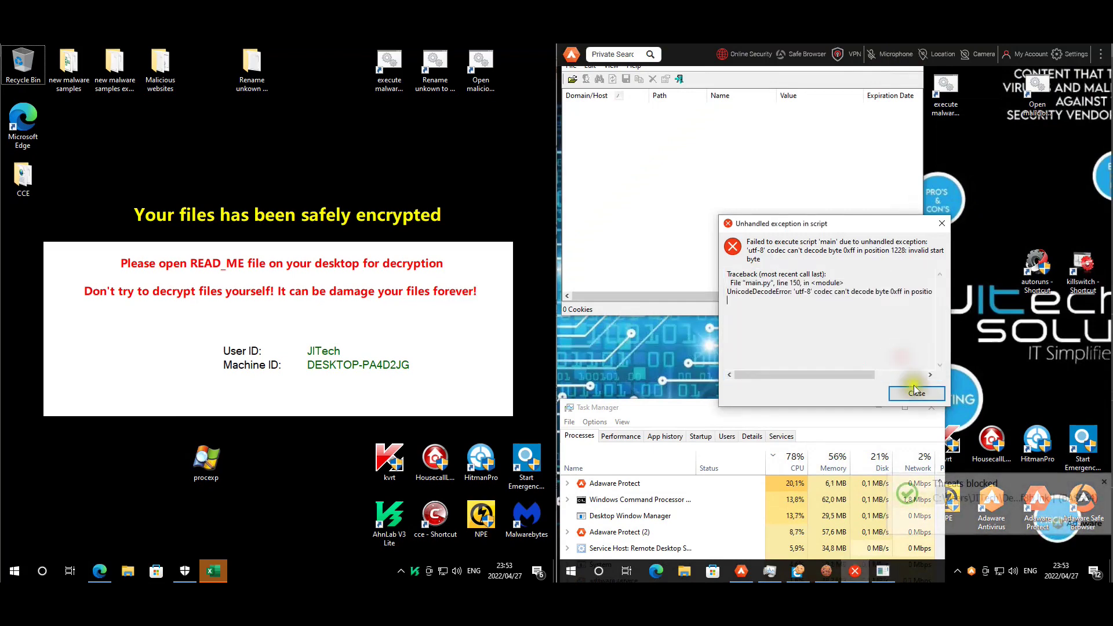
{"action": "left_click", "coordinate": [914, 362]}
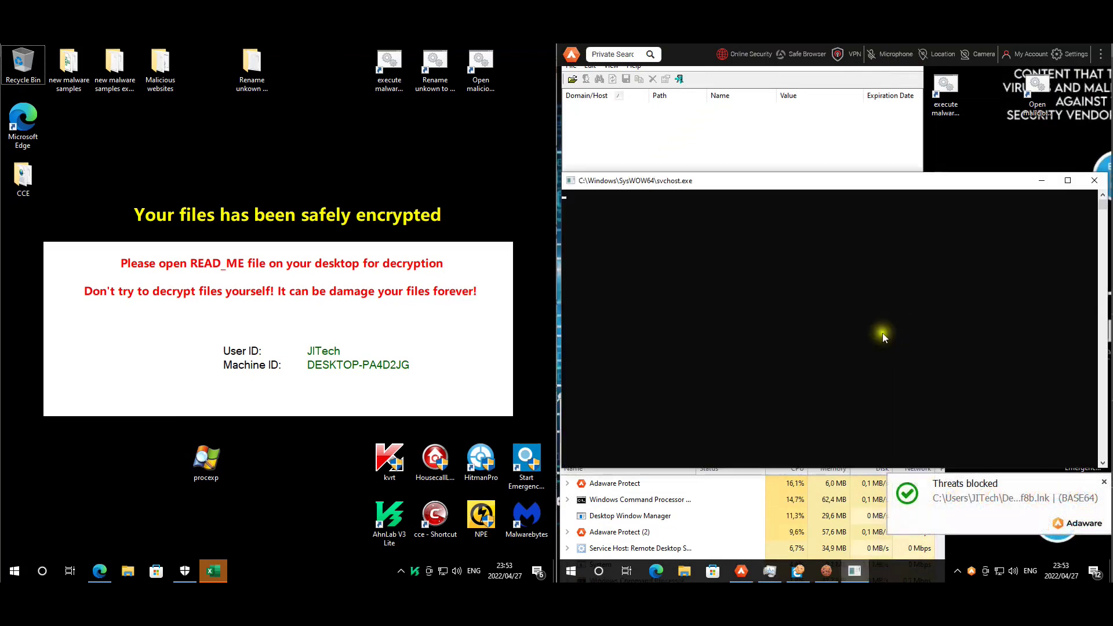
Step: Inspect and close EdgeCookiesView and the remaining empty cookie viewer on the Adaware machine
{"action": "left_click", "coordinate": [810, 574]}
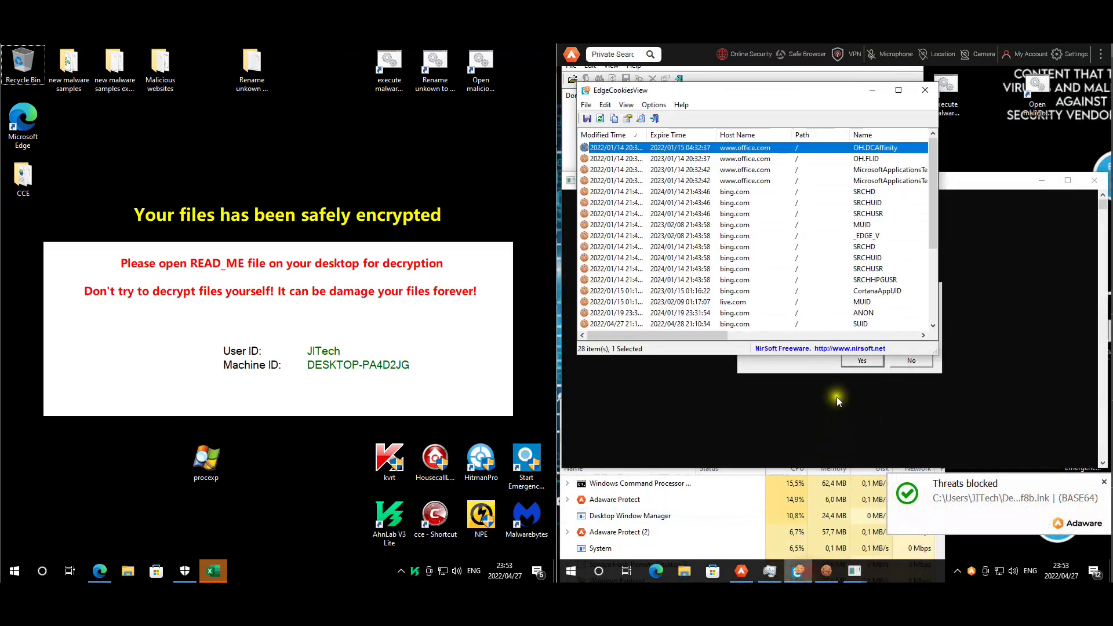
{"action": "left_click", "coordinate": [930, 84]}
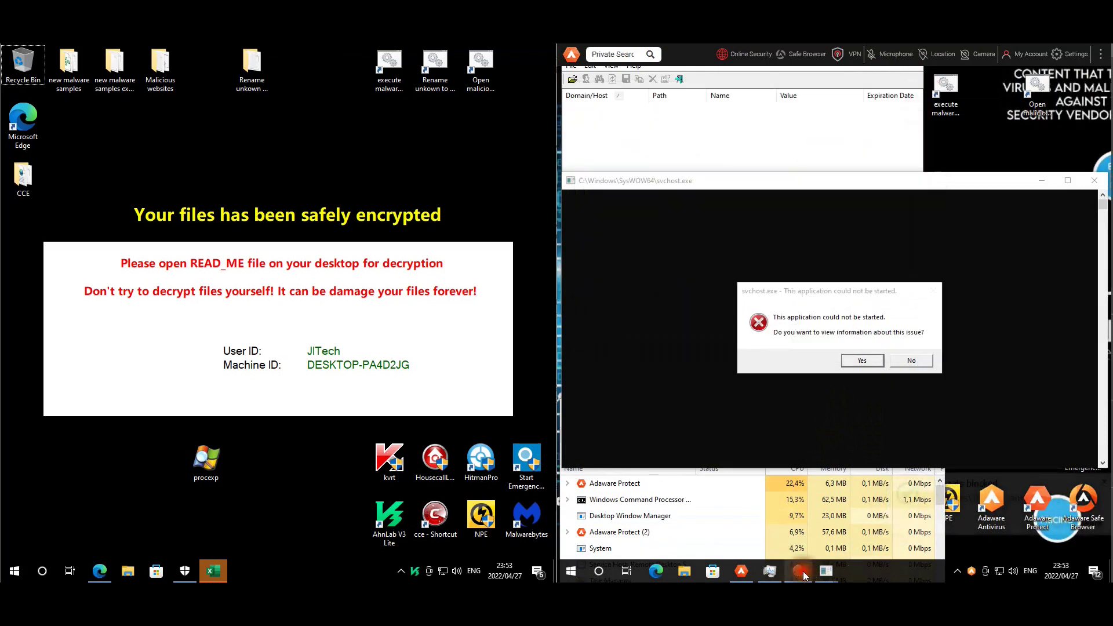
{"action": "left_click", "coordinate": [798, 571]}
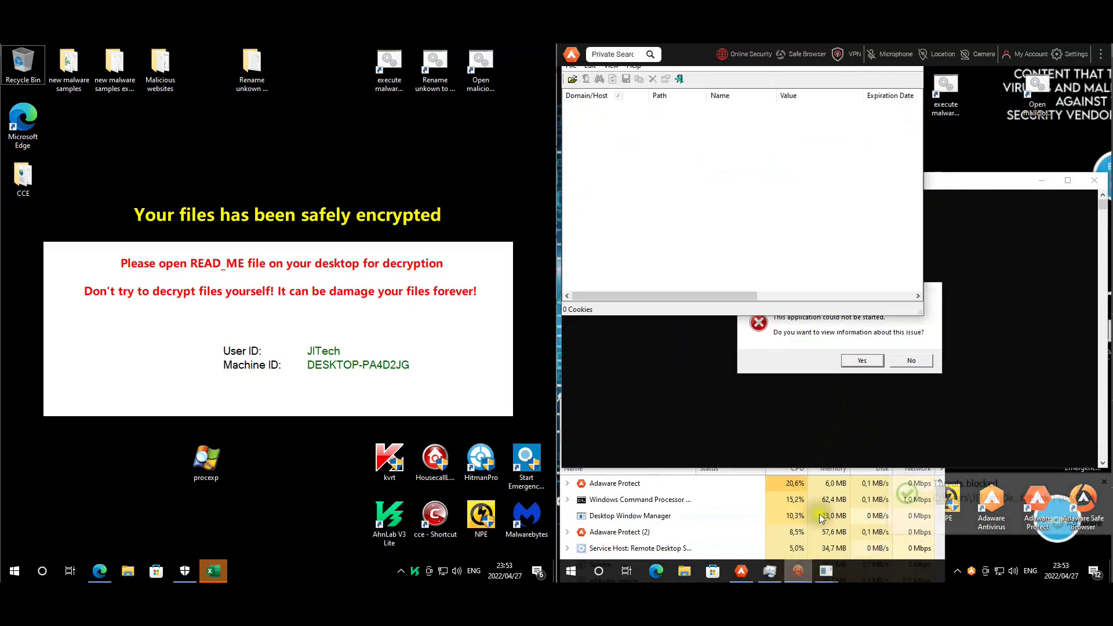
{"action": "right_click", "coordinate": [799, 571]}
{"action": "left_click", "coordinate": [806, 552]}
Step: Check the startup entries on the Adaware machine, including SystemLogin and DNSUpdater, and close Task Manager
{"action": "left_click", "coordinate": [798, 571]}
{"action": "left_click_drag", "start_coordinate": [767, 410], "coordinate": [808, 178]}
{"action": "left_click", "coordinate": [743, 205]}
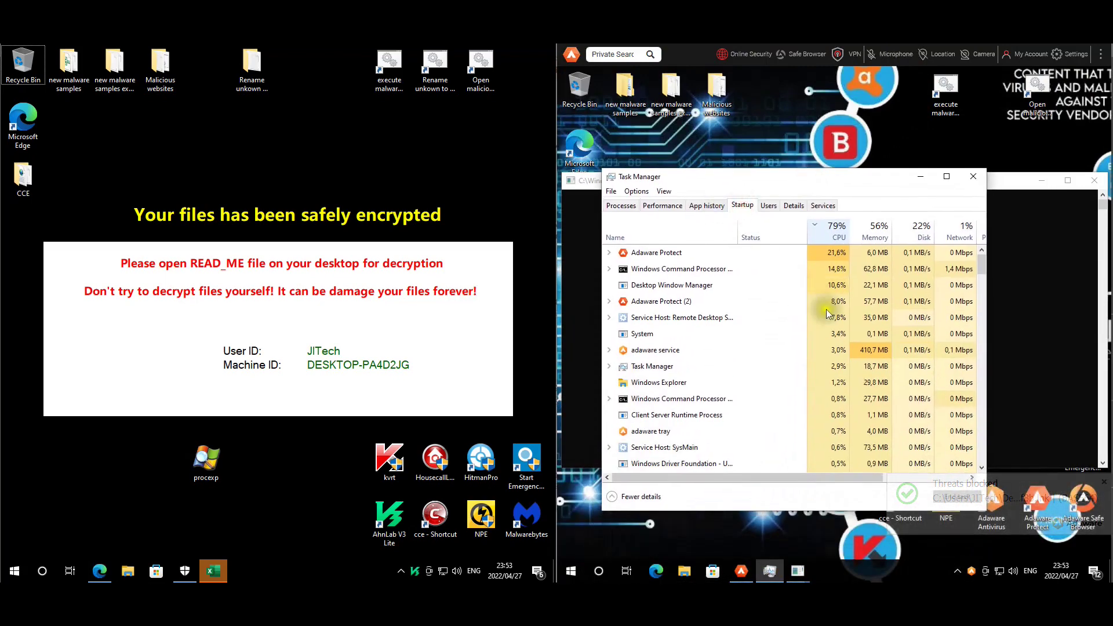
{"action": "left_click", "coordinate": [649, 431]}
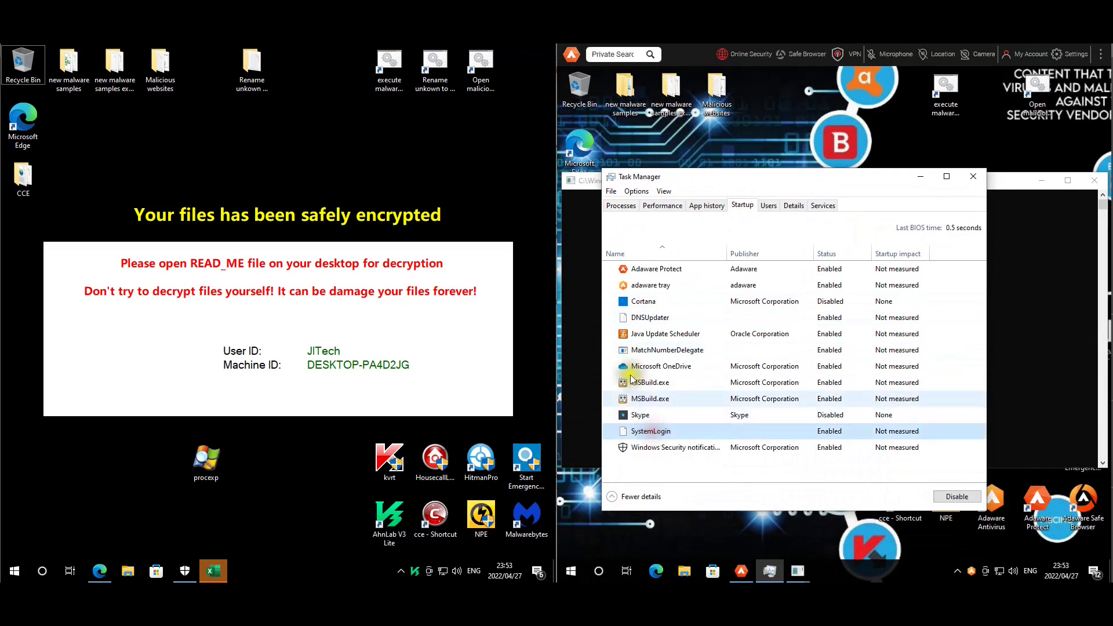
{"action": "left_click", "coordinate": [648, 318]}
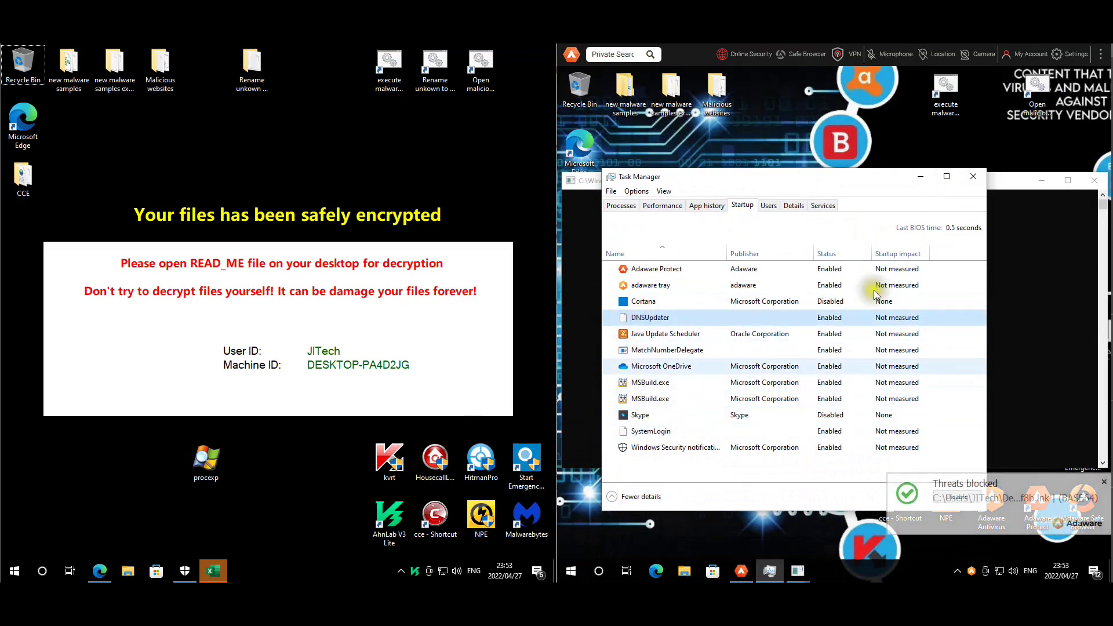
{"action": "left_click", "coordinate": [974, 176]}
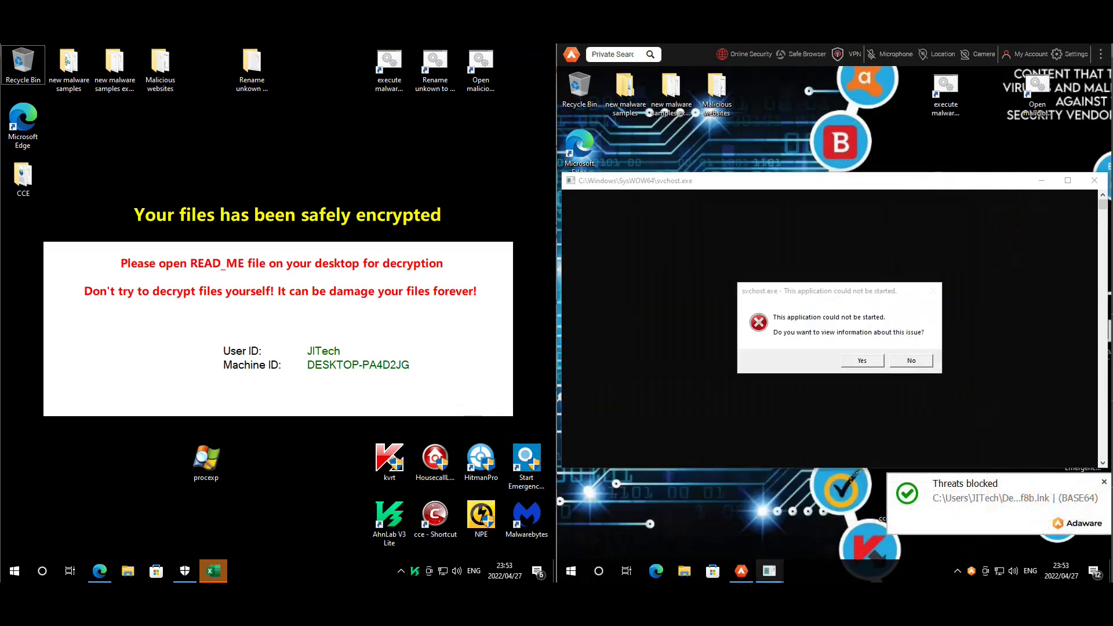
Step: Restart the Adaware machine, leaving the svchost.exe error unanswered
{"action": "right_click", "coordinate": [573, 571]}
{"action": "mouse_move", "coordinate": [618, 539]}
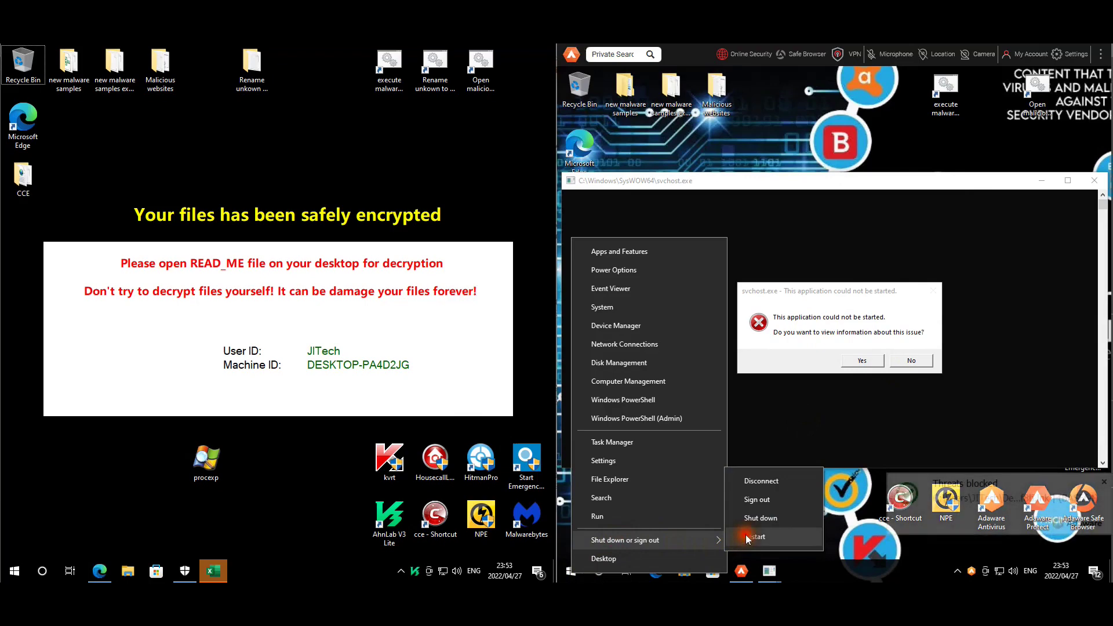
{"action": "left_click", "coordinate": [746, 534]}
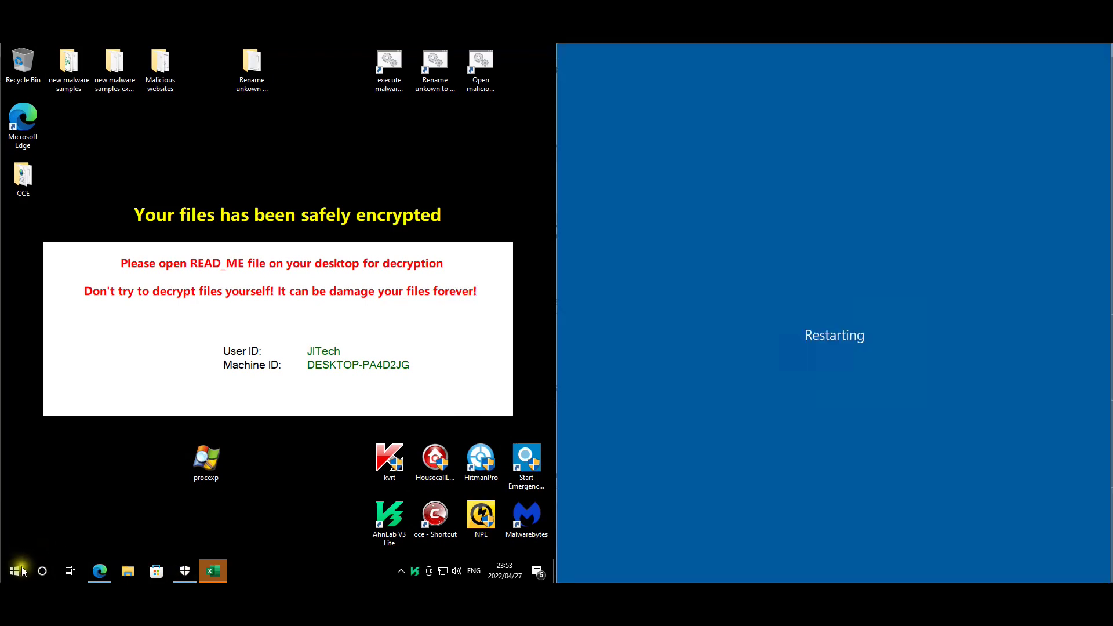
Step: Restart the AhnLab machine and dismiss the Detected Threats alert shown after startup
{"action": "right_click", "coordinate": [21, 574]}
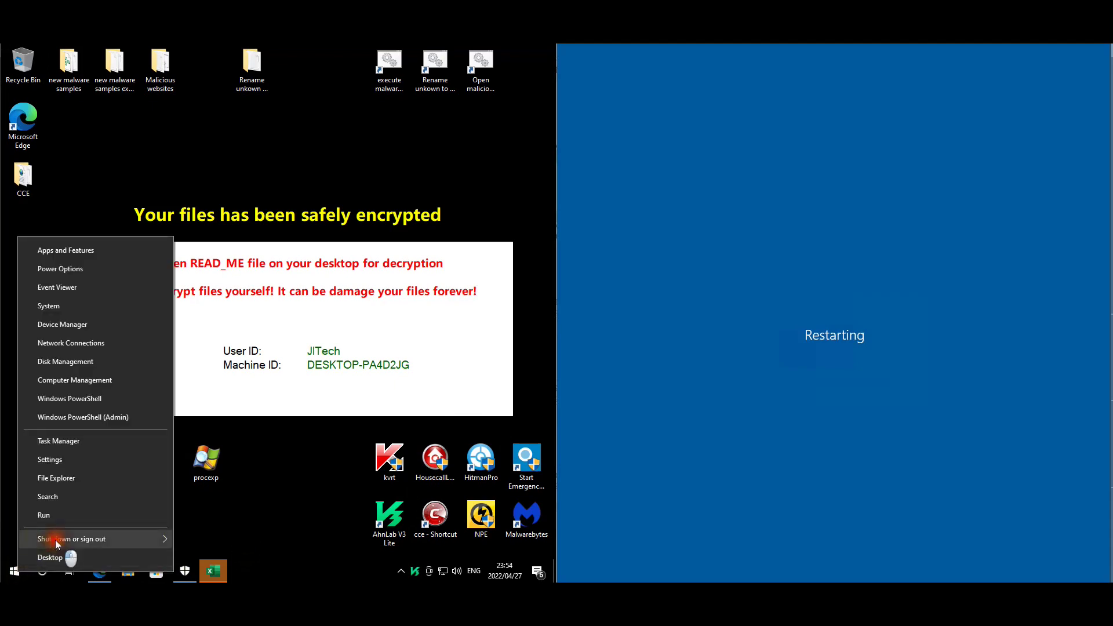
{"action": "mouse_move", "coordinate": [55, 541]}
{"action": "left_click", "coordinate": [220, 536]}
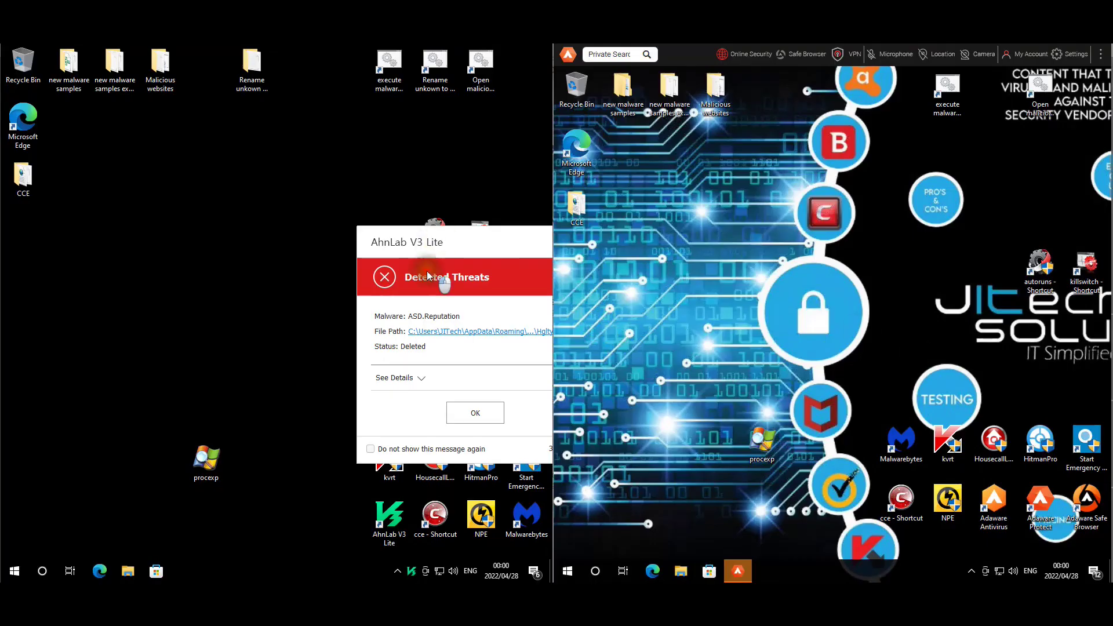
{"action": "left_click", "coordinate": [475, 412]}
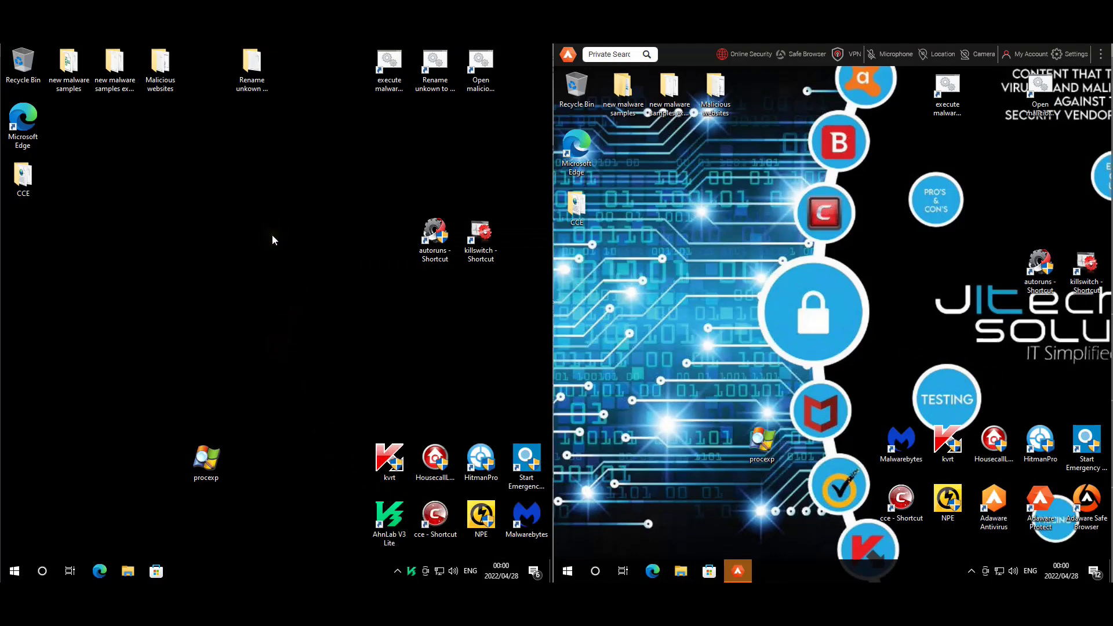
Step: Go through AhnLab V3 Lite's scan settings and start a full scan in both AhnLab V3 Lite and Adaware Antivirus Free
{"action": "double_click", "coordinate": [993, 513]}
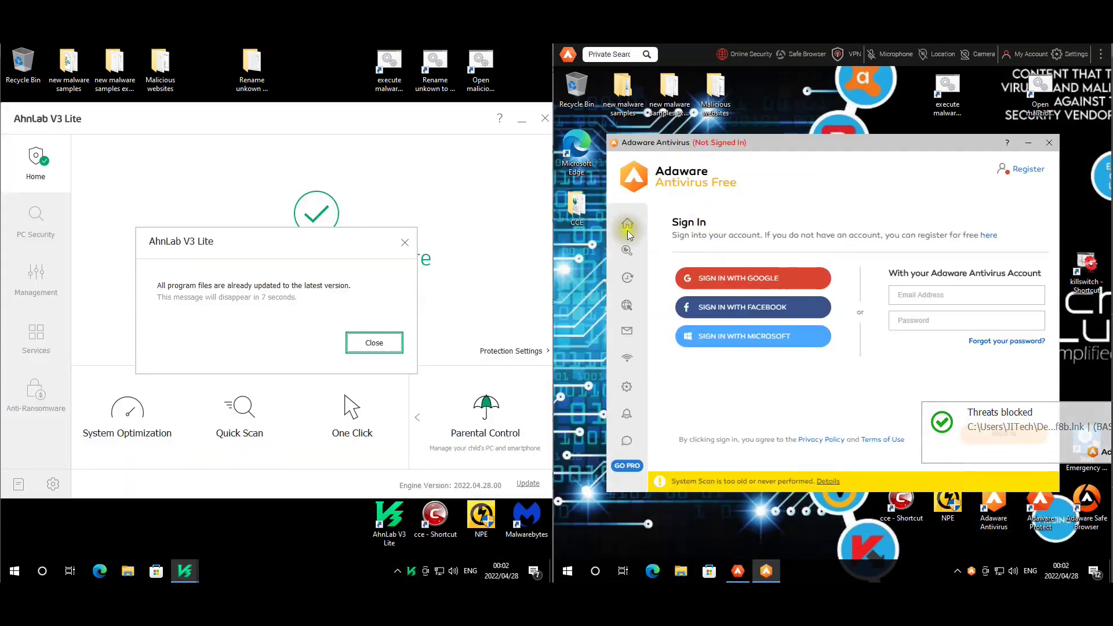
{"action": "left_click", "coordinate": [35, 217]}
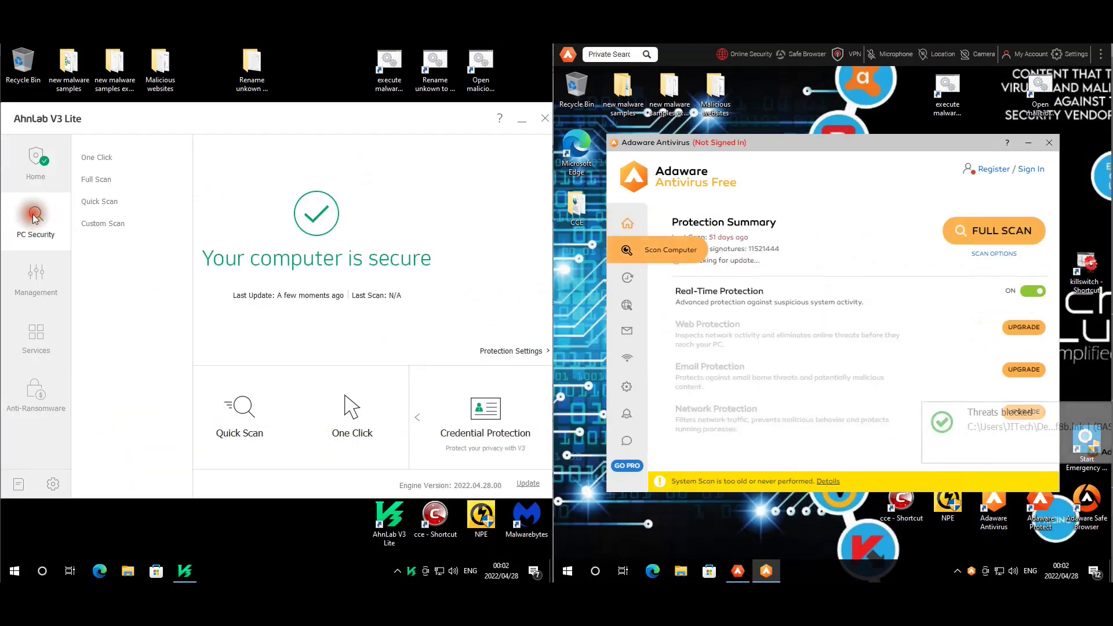
{"action": "left_click", "coordinate": [301, 366]}
{"action": "left_click", "coordinate": [518, 157]}
{"action": "left_click", "coordinate": [525, 188]}
{"action": "left_click", "coordinate": [360, 385]}
{"action": "left_click", "coordinate": [525, 236]}
{"action": "left_click", "coordinate": [353, 374]}
{"action": "left_click", "coordinate": [398, 476]}
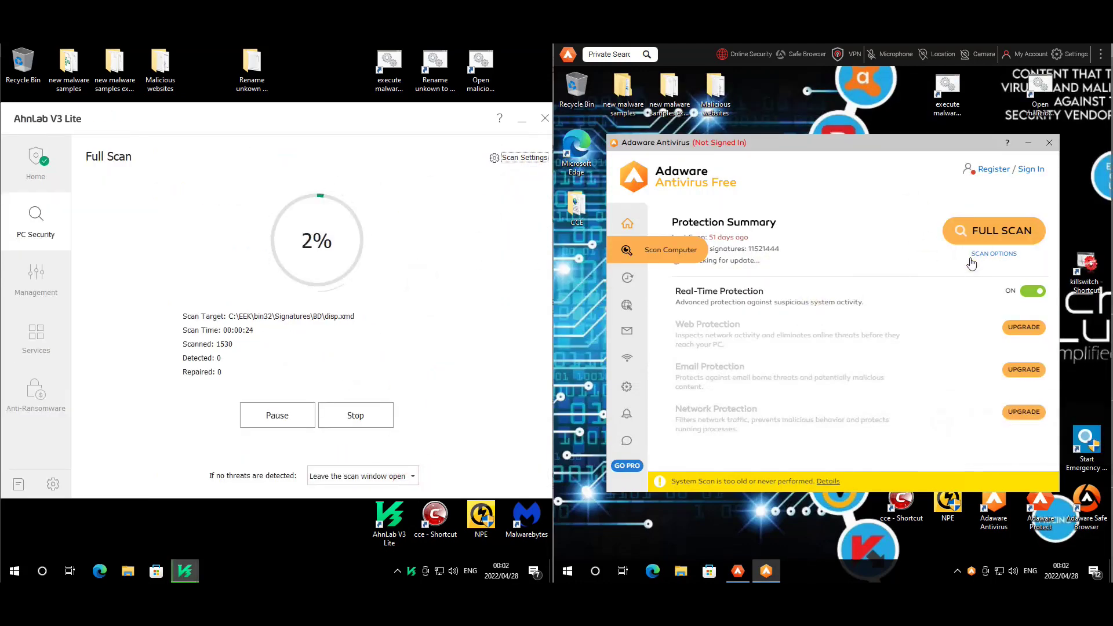
{"action": "left_click", "coordinate": [985, 230]}
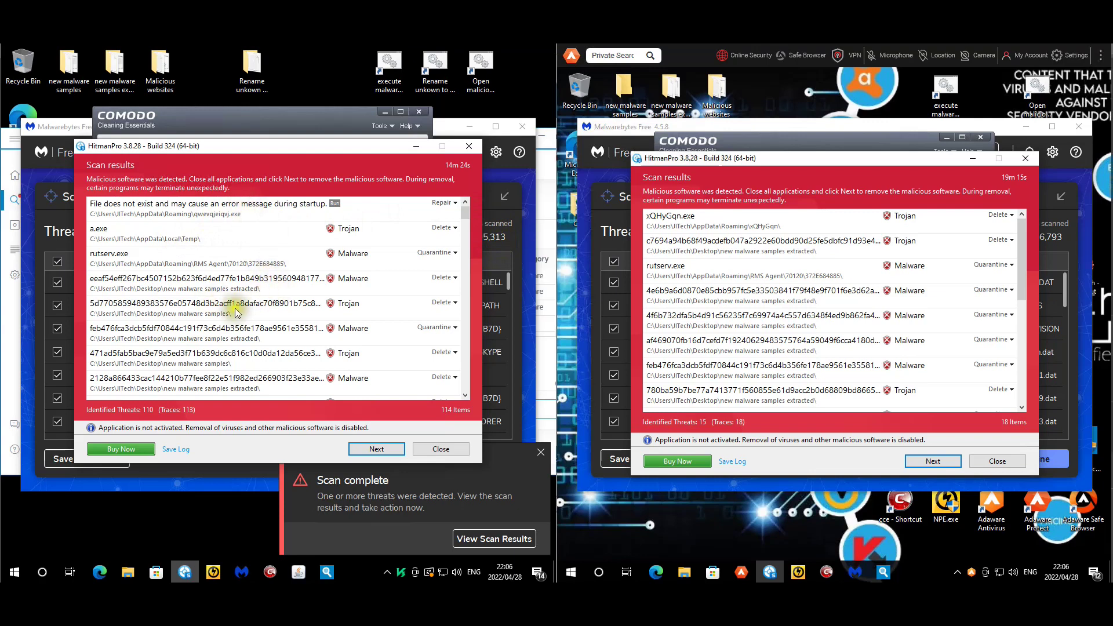
Step: Review the HitmanPro scan results on the AhnLab machine, including the notepad.exe entry, and close HitmanPro without removing anything
{"action": "left_click", "coordinate": [466, 395]}
{"action": "left_click_drag", "start_coordinate": [466, 395], "coordinate": [467, 396]}
{"action": "left_click", "coordinate": [190, 262]}
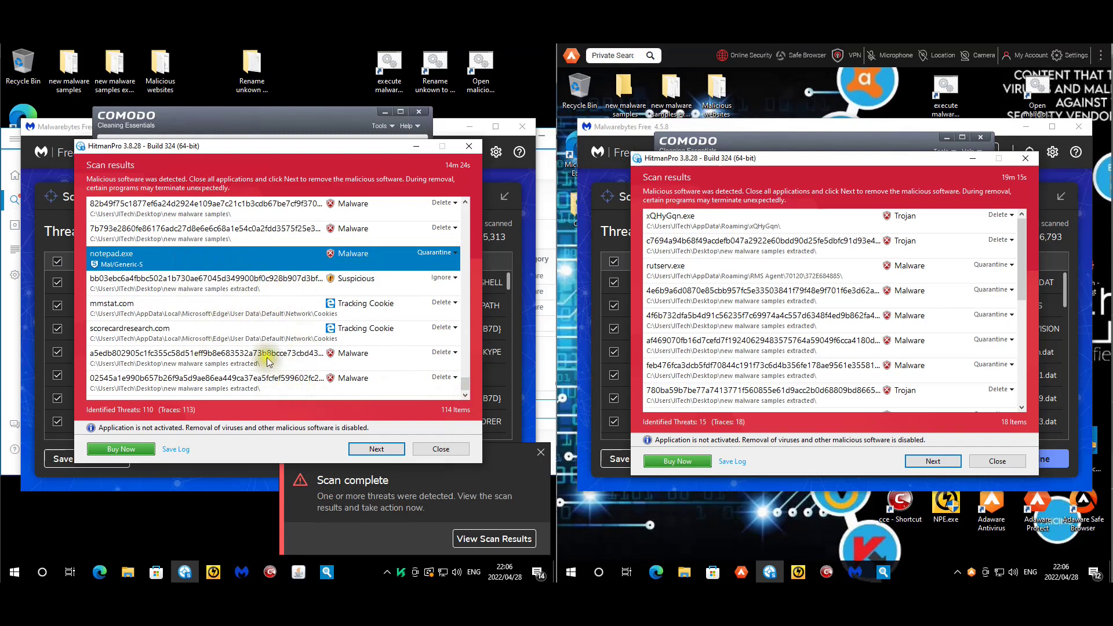
{"action": "left_click", "coordinate": [272, 380]}
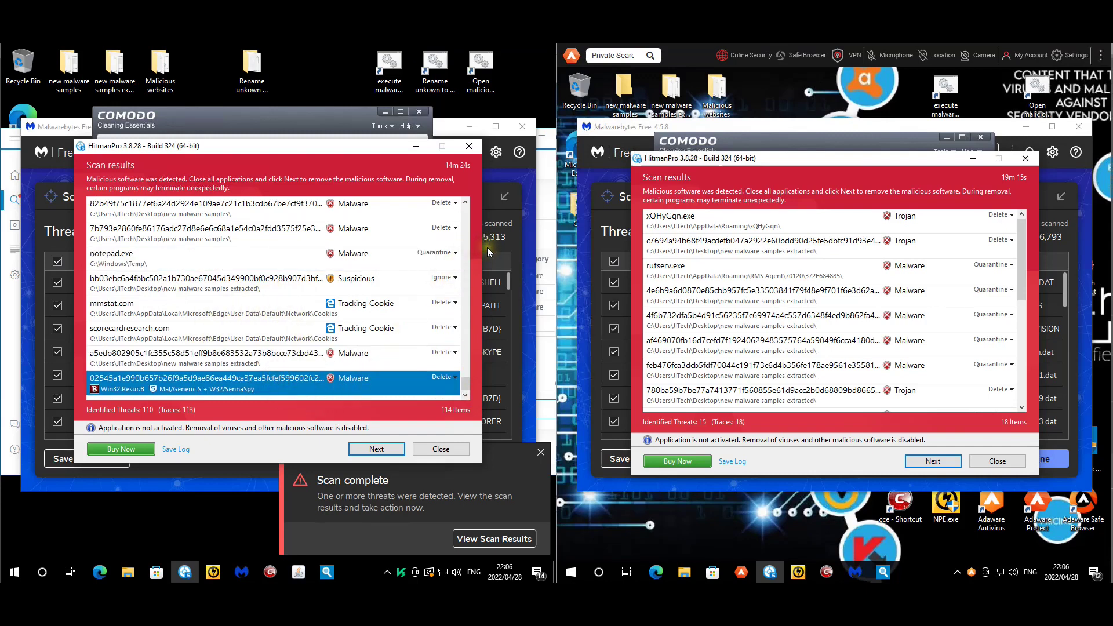
{"action": "left_click", "coordinate": [440, 449]}
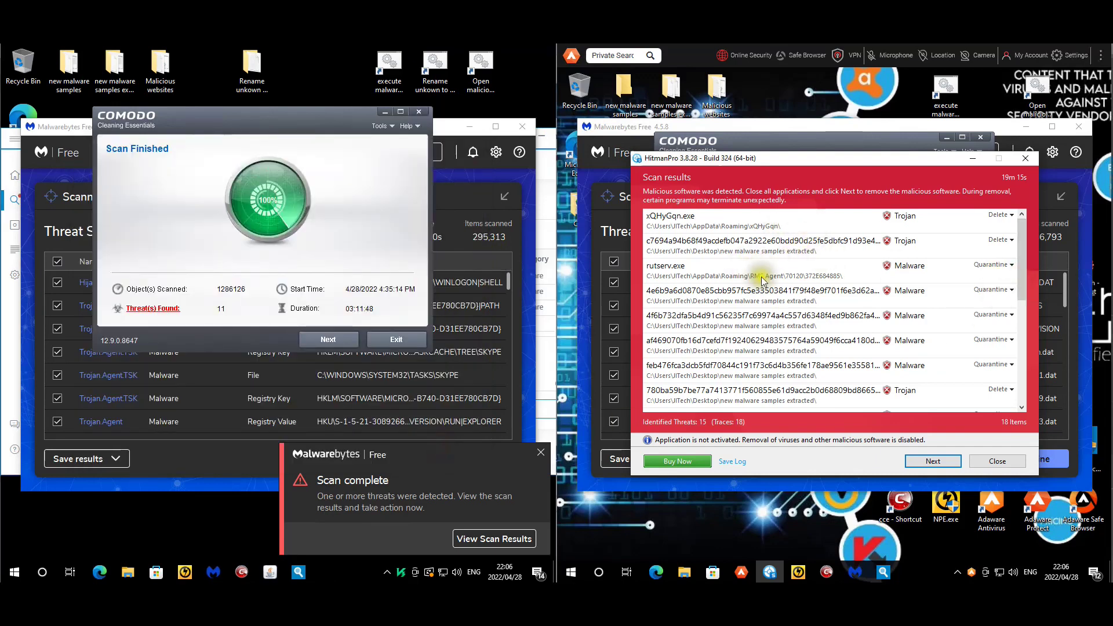
Step: Review the full HitmanPro detection list on the Adaware machine and close HitmanPro without removing anything
{"action": "left_click_drag", "start_coordinate": [1023, 244], "coordinate": [1028, 298]}
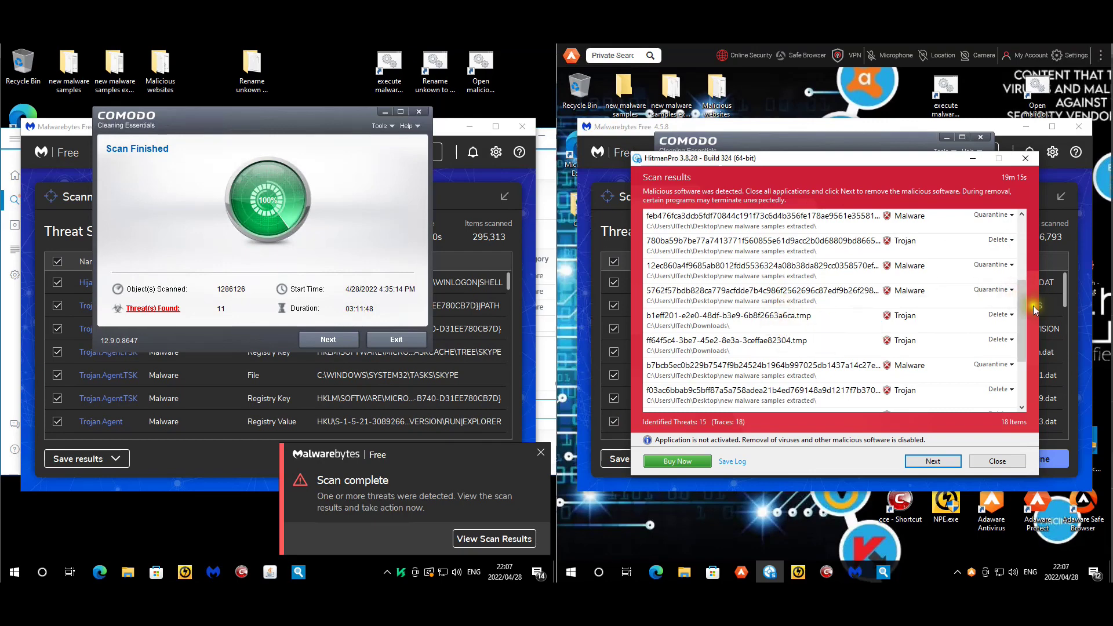
{"action": "left_click_drag", "start_coordinate": [1022, 300], "coordinate": [1019, 372]}
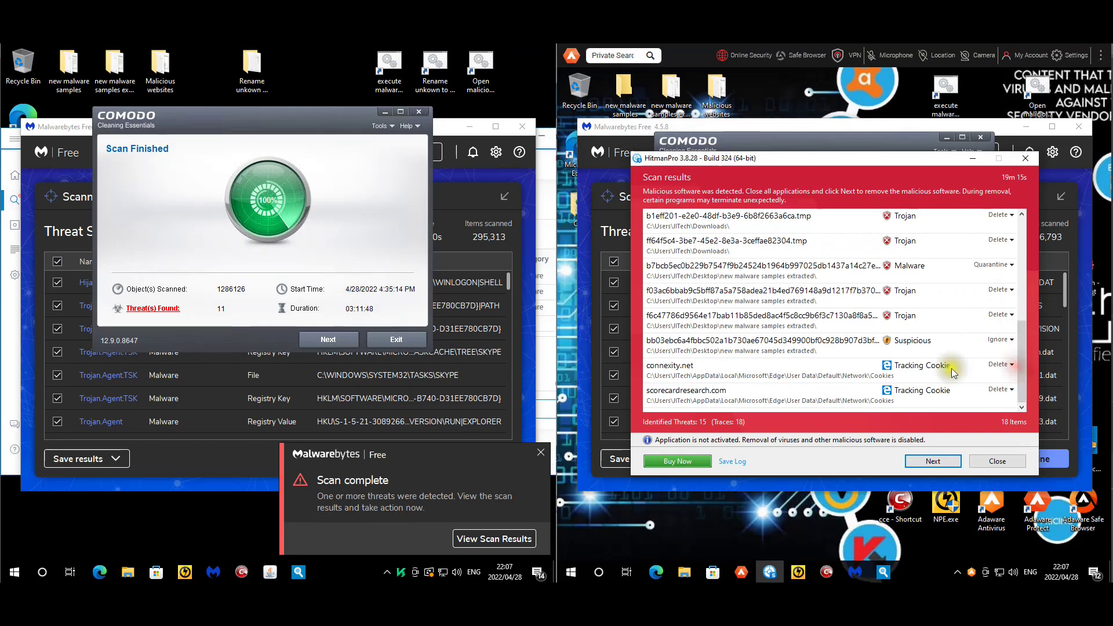
{"action": "left_click", "coordinate": [997, 460]}
Step: Open the list of threats found by COMODO Cleaning Essentials on both machines
{"action": "left_click", "coordinate": [778, 273]}
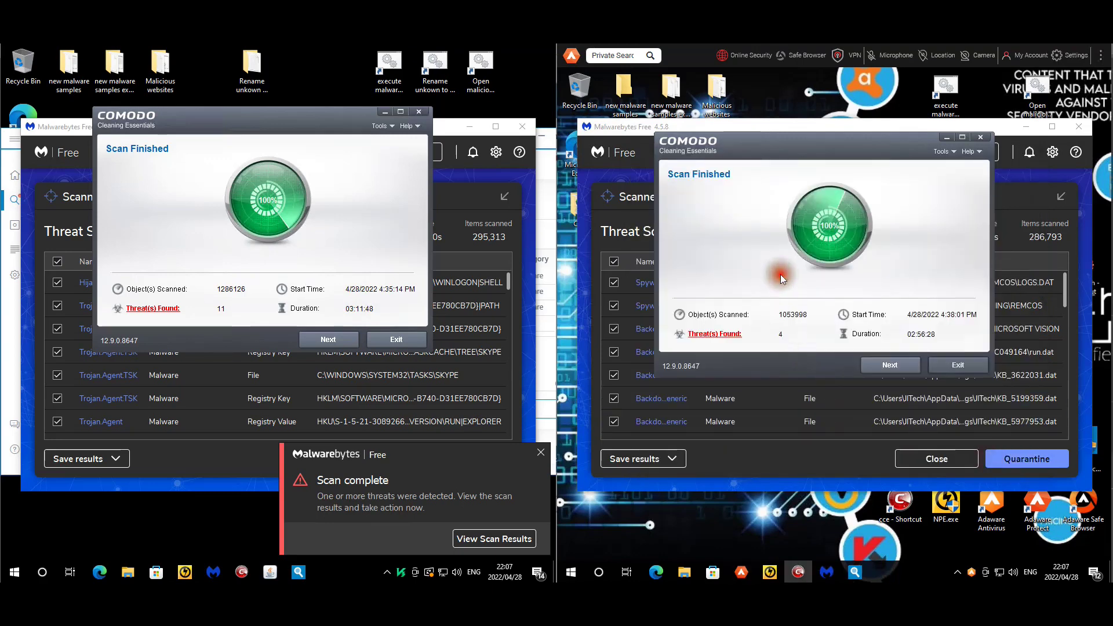
{"action": "left_click", "coordinate": [161, 311]}
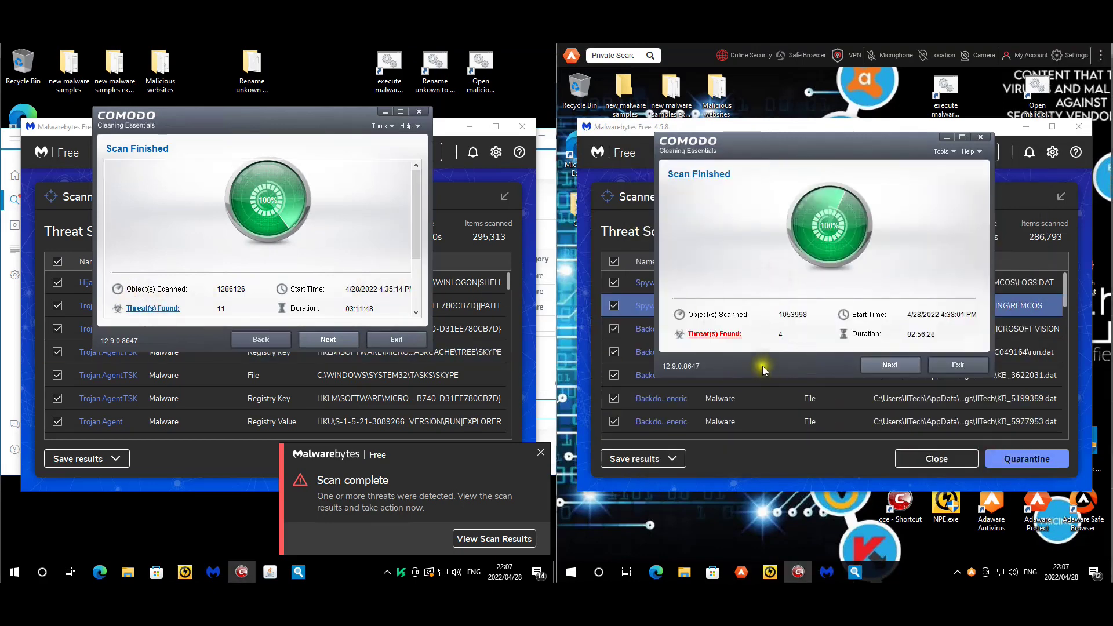
{"action": "left_click", "coordinate": [717, 334]}
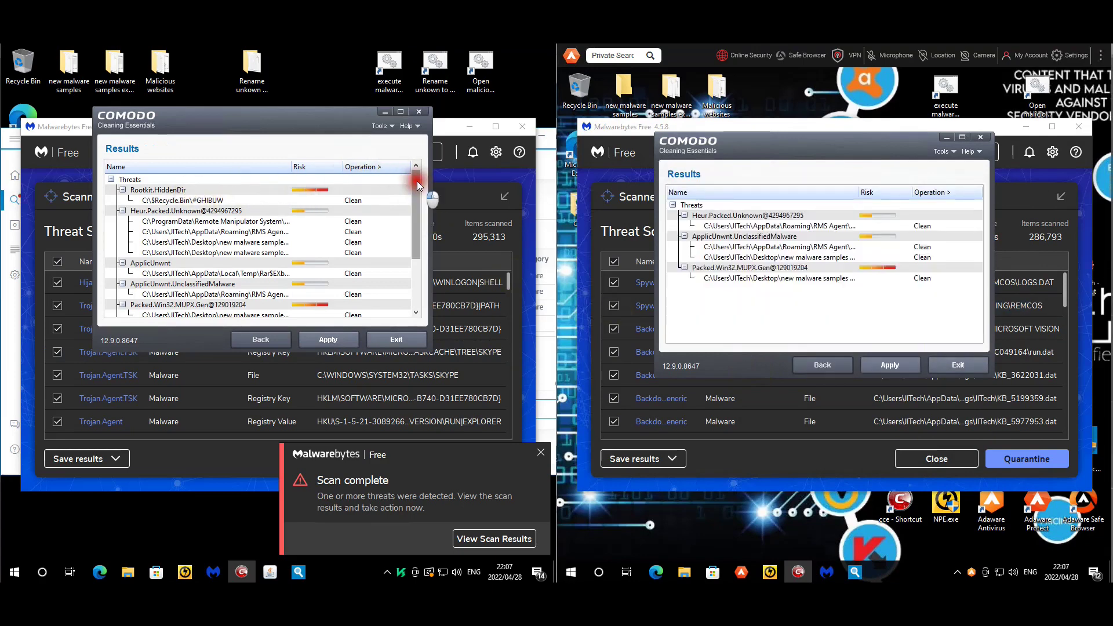
Step: Review the COMODO Cleaning Essentials results and exit the scanner on both machines without applying any cleaning
{"action": "left_click_drag", "start_coordinate": [416, 181], "coordinate": [412, 248]}
{"action": "left_click", "coordinate": [391, 339]}
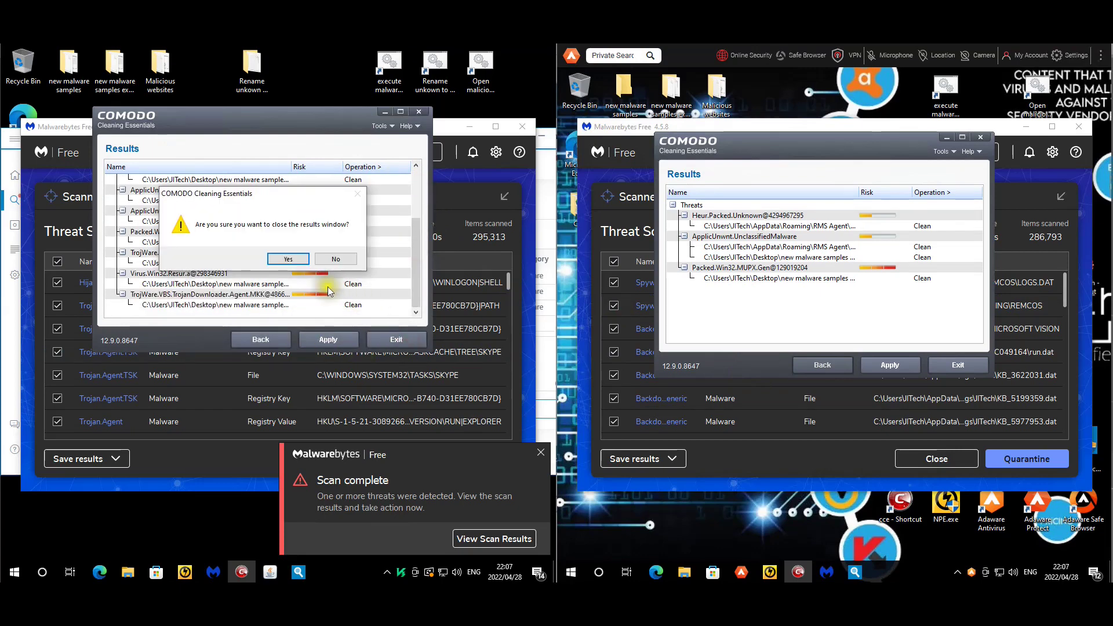
{"action": "left_click", "coordinate": [289, 259]}
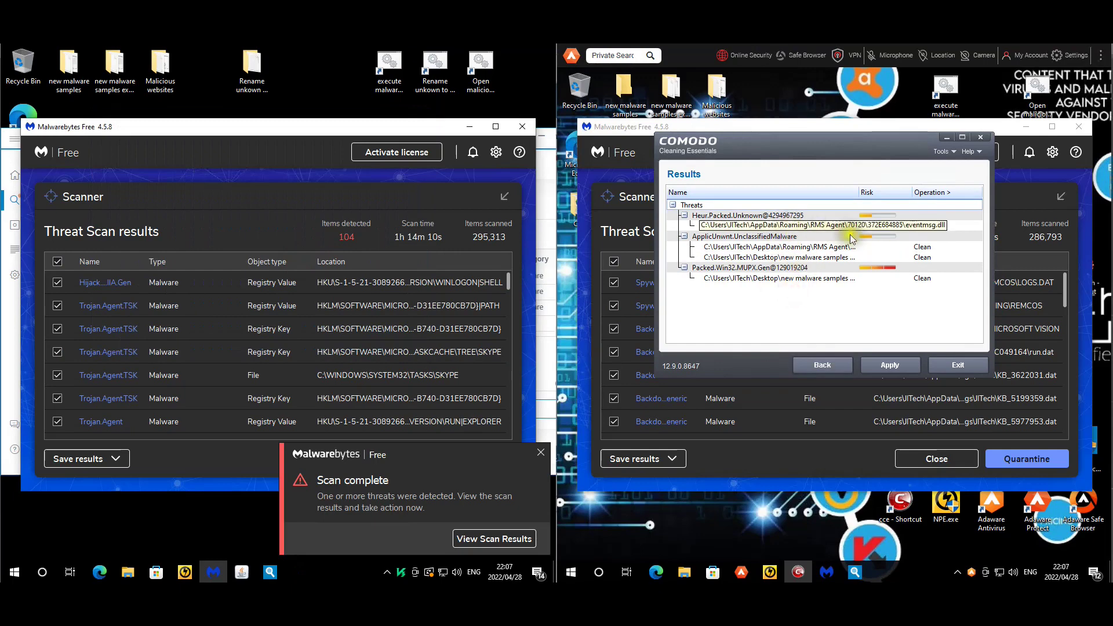
{"action": "left_click", "coordinate": [958, 364]}
{"action": "left_click", "coordinate": [844, 282]}
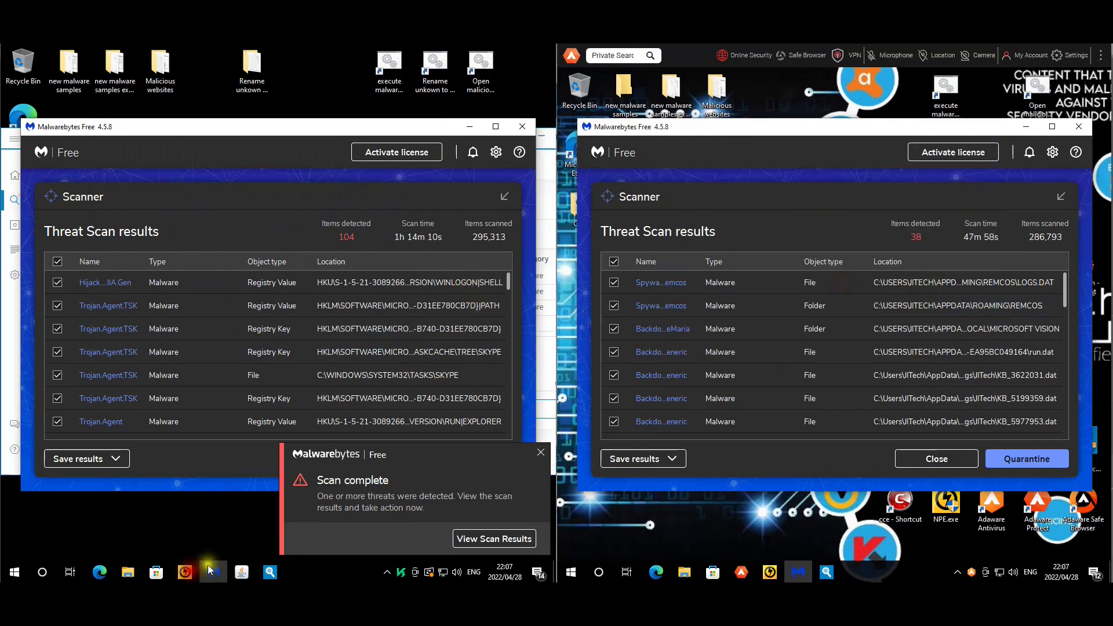
Step: Show the Norton Power Eraser results on both machines, finish the AhnLab machine's report and dismiss its Malwarebytes notification
{"action": "left_click", "coordinate": [185, 573]}
{"action": "left_click", "coordinate": [770, 572]}
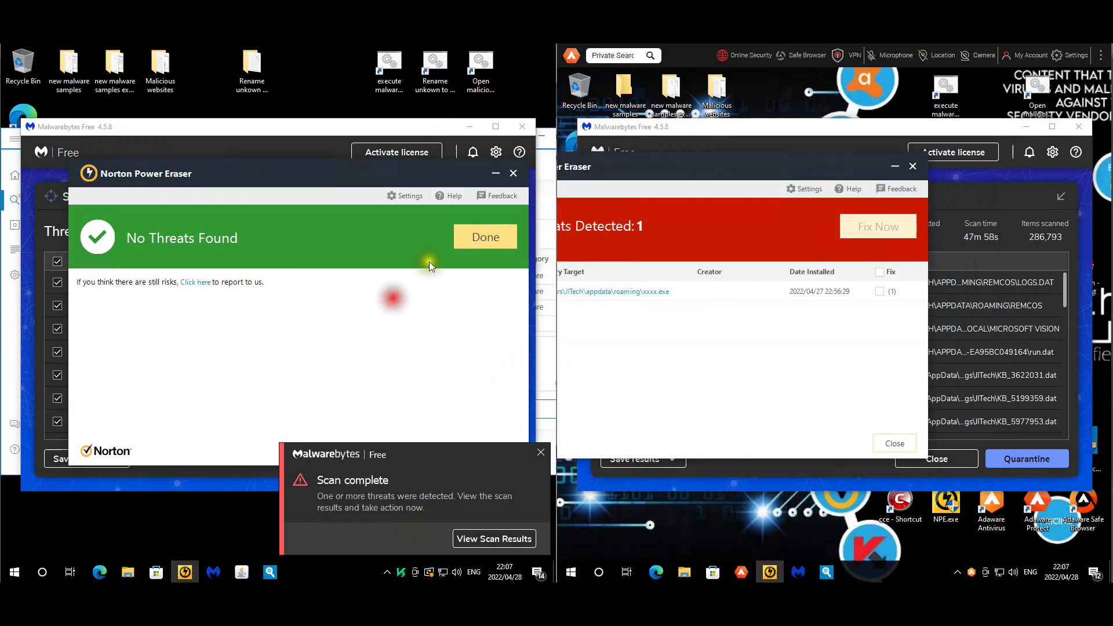
{"action": "left_click", "coordinate": [485, 237]}
{"action": "left_click", "coordinate": [540, 452]}
Step: Bring the Adaware machine's Norton Power Eraser window fully into view to check its detection, and close Norton Power Eraser on both machines
{"action": "left_click", "coordinate": [648, 380]}
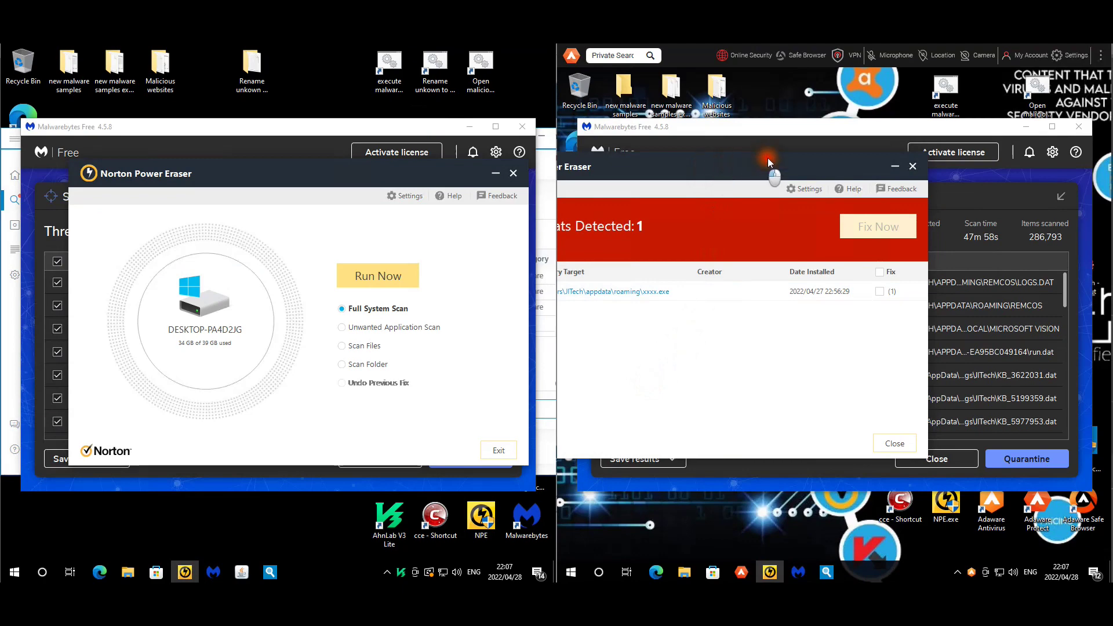
{"action": "left_click_drag", "start_coordinate": [769, 162], "coordinate": [834, 153]}
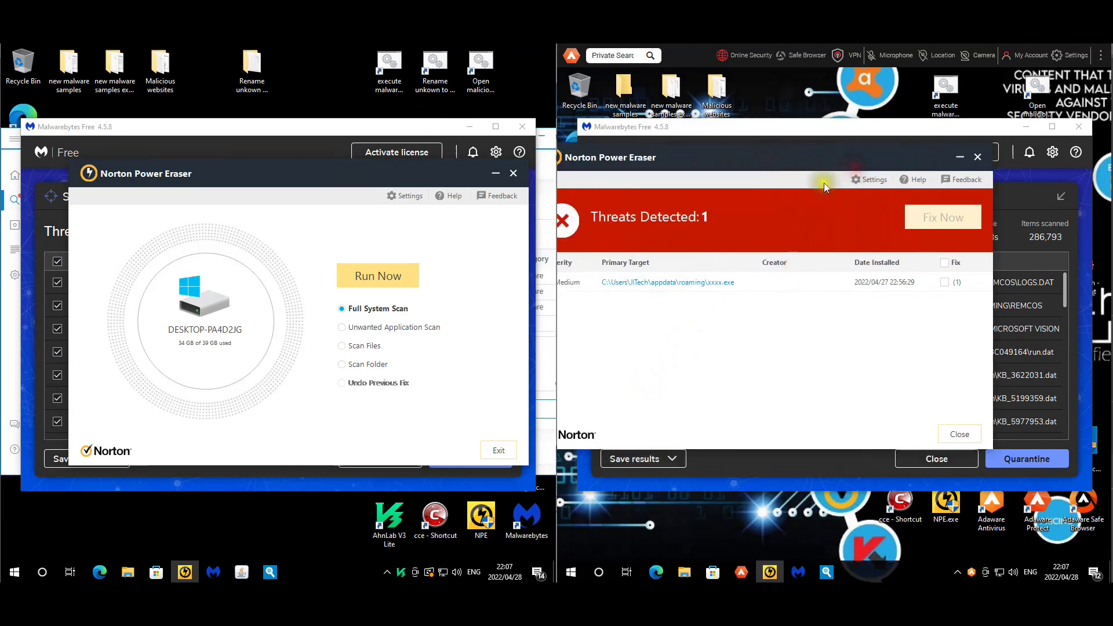
{"action": "left_click_drag", "start_coordinate": [808, 162], "coordinate": [853, 146]}
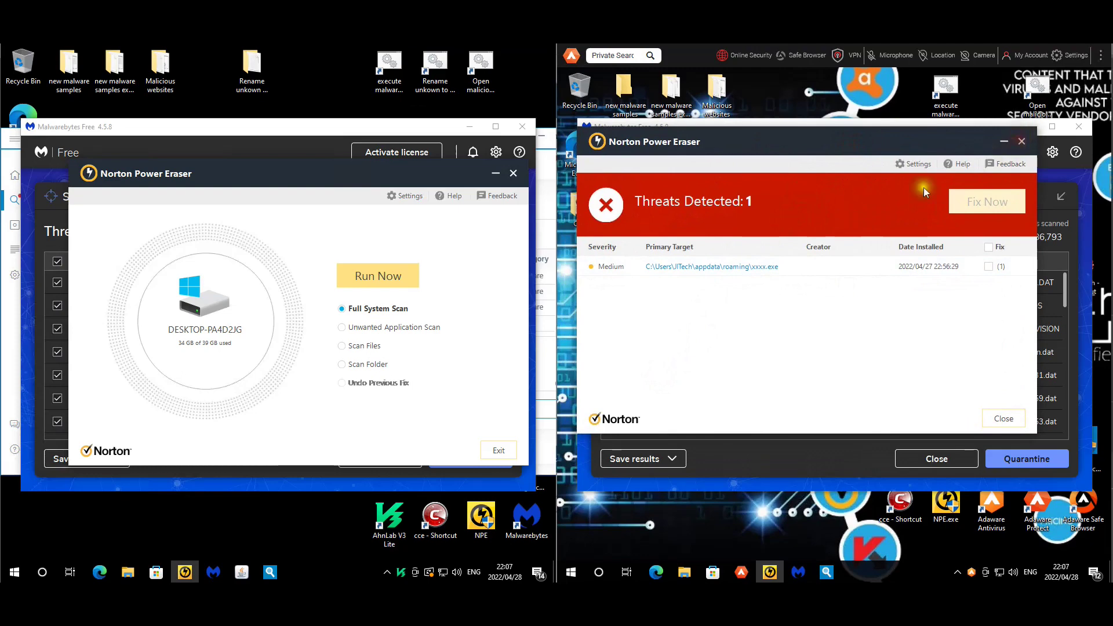
{"action": "left_click", "coordinate": [1022, 142]}
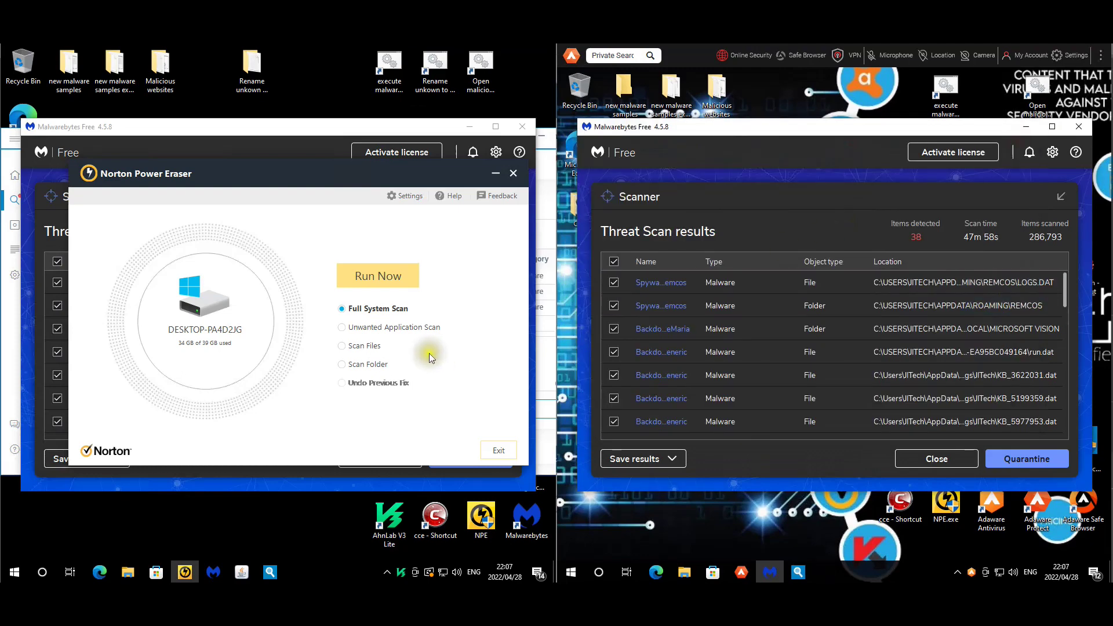
{"action": "left_click", "coordinate": [513, 174]}
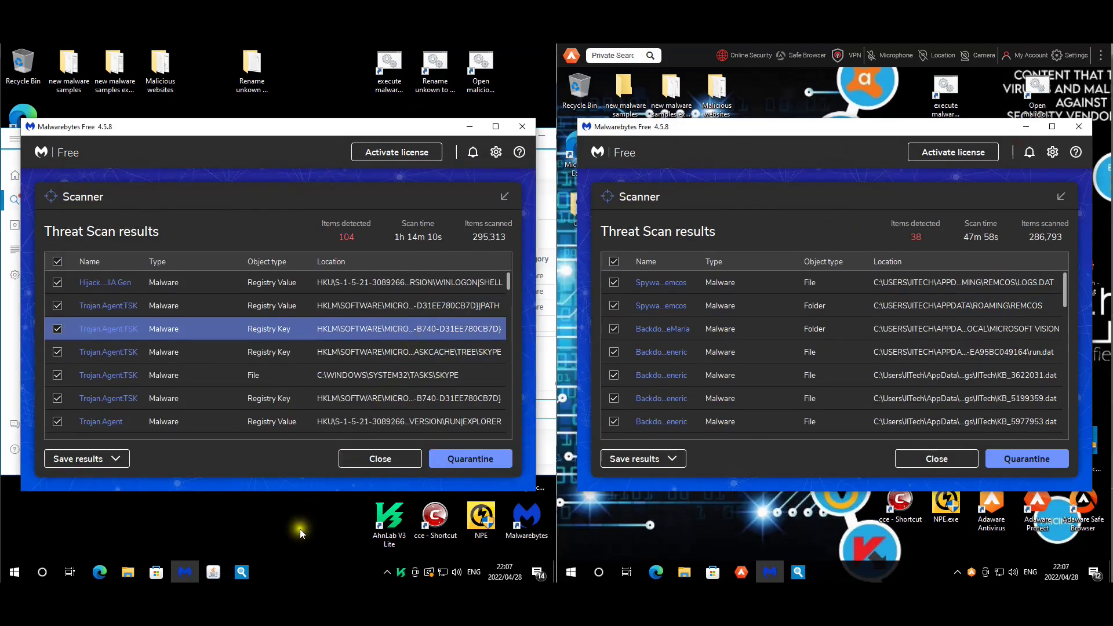
Step: Open the Emsisoft Emergency Kit scan results on both machines and dismiss the offer to install Emsisoft protection
{"action": "left_click", "coordinate": [243, 571]}
{"action": "left_click", "coordinate": [800, 571]}
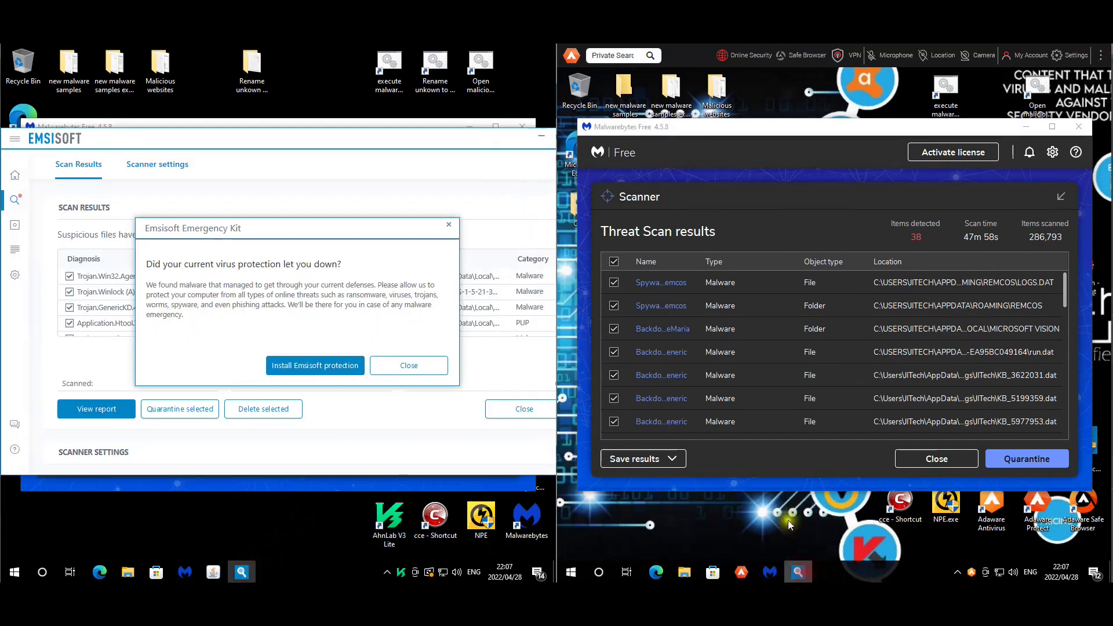
{"action": "left_click", "coordinate": [433, 364]}
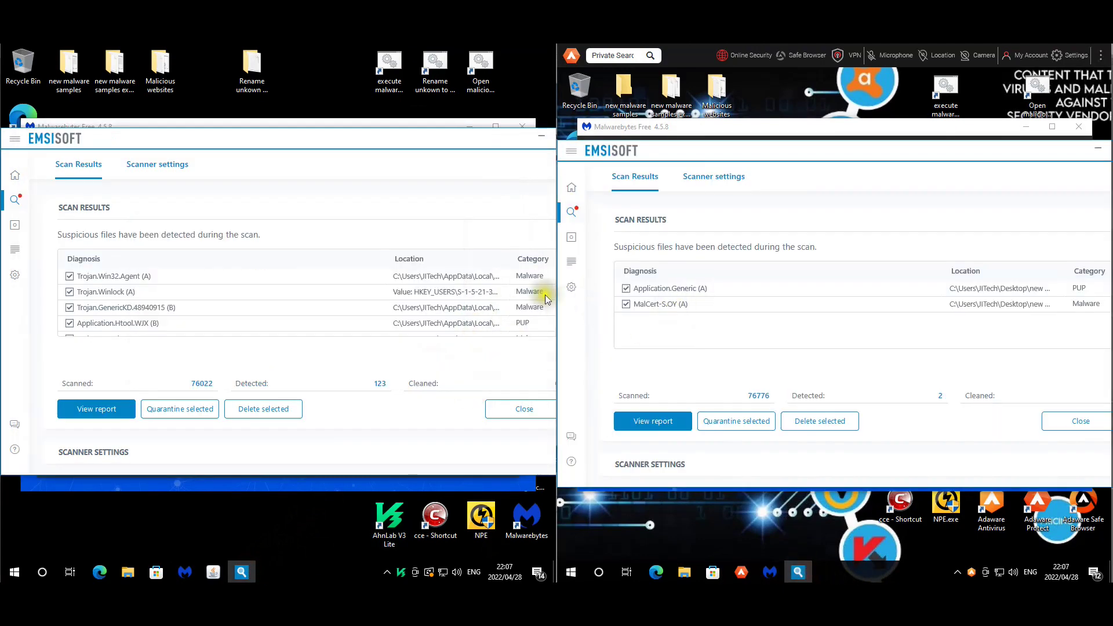
Step: Sort the AhnLab machine's Emsisoft detections by location and examine the whole list down to the Trojan.Winlock registry entry
{"action": "left_click", "coordinate": [431, 259]}
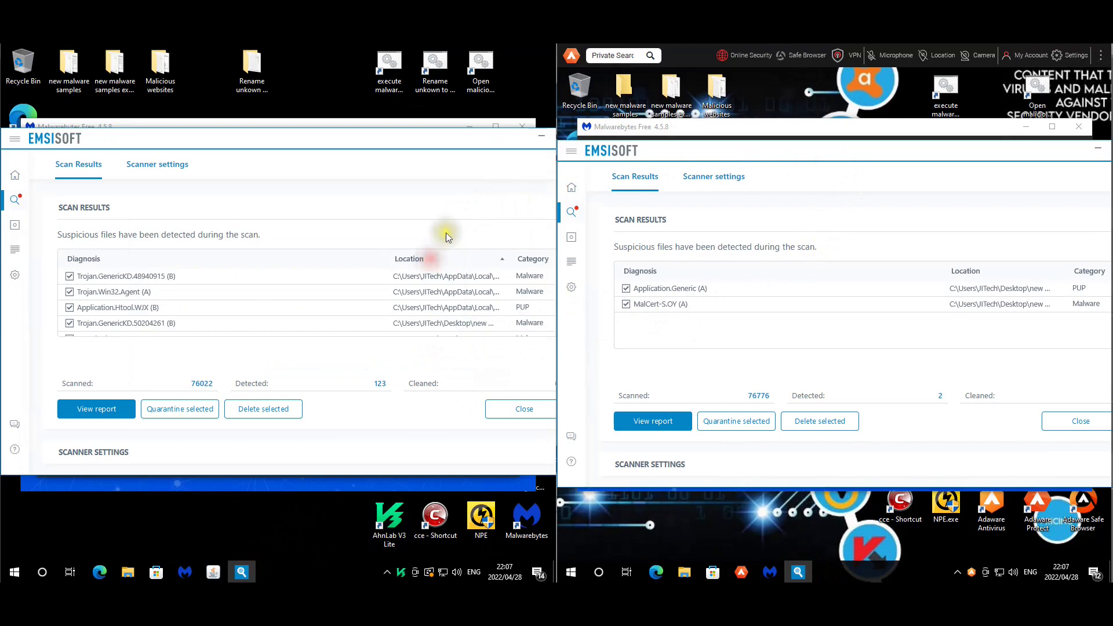
{"action": "left_click_drag", "start_coordinate": [414, 141], "coordinate": [362, 135]}
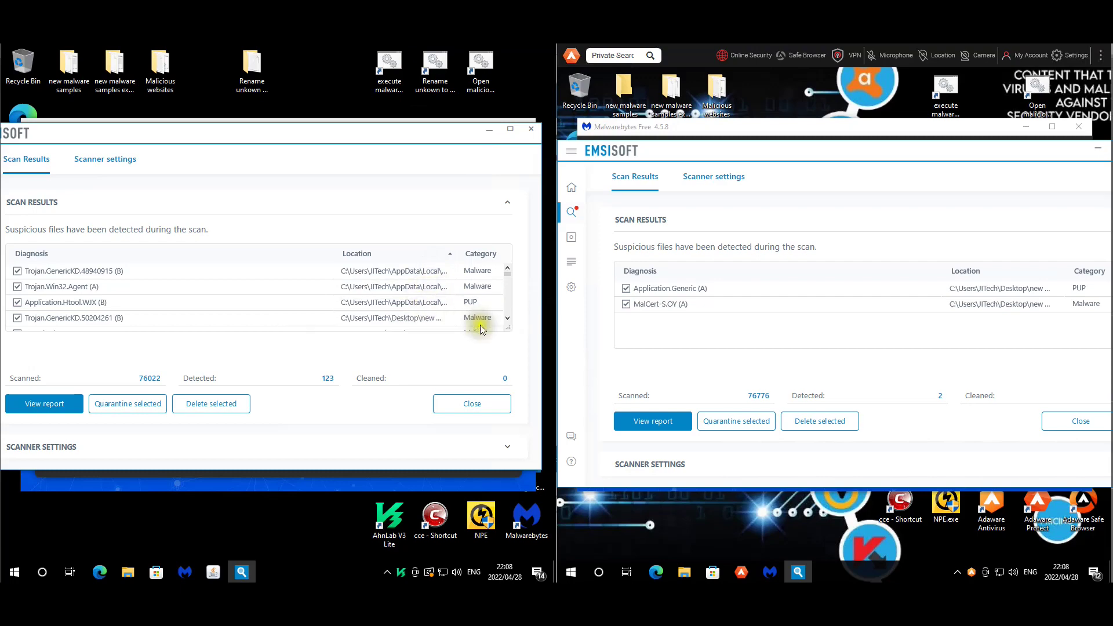
{"action": "left_click", "coordinate": [506, 319]}
{"action": "left_click", "coordinate": [506, 319]}
{"action": "left_click", "coordinate": [506, 319]}
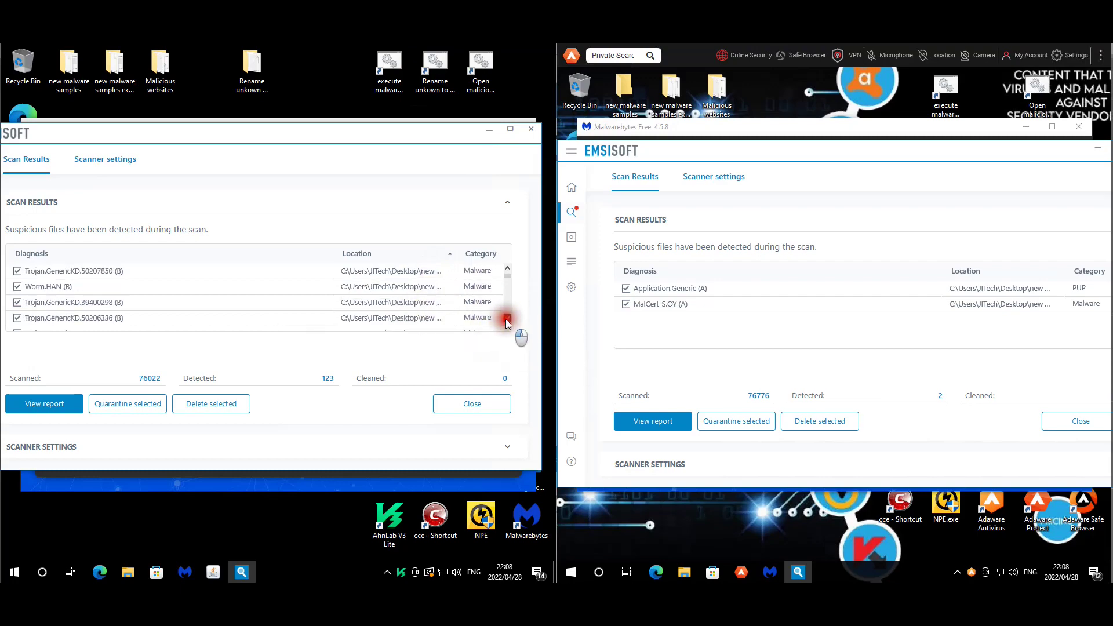
{"action": "left_click", "coordinate": [506, 319]}
{"action": "left_click_drag", "start_coordinate": [506, 279], "coordinate": [504, 305]}
{"action": "left_click", "coordinate": [507, 318]}
{"action": "left_click", "coordinate": [507, 318]}
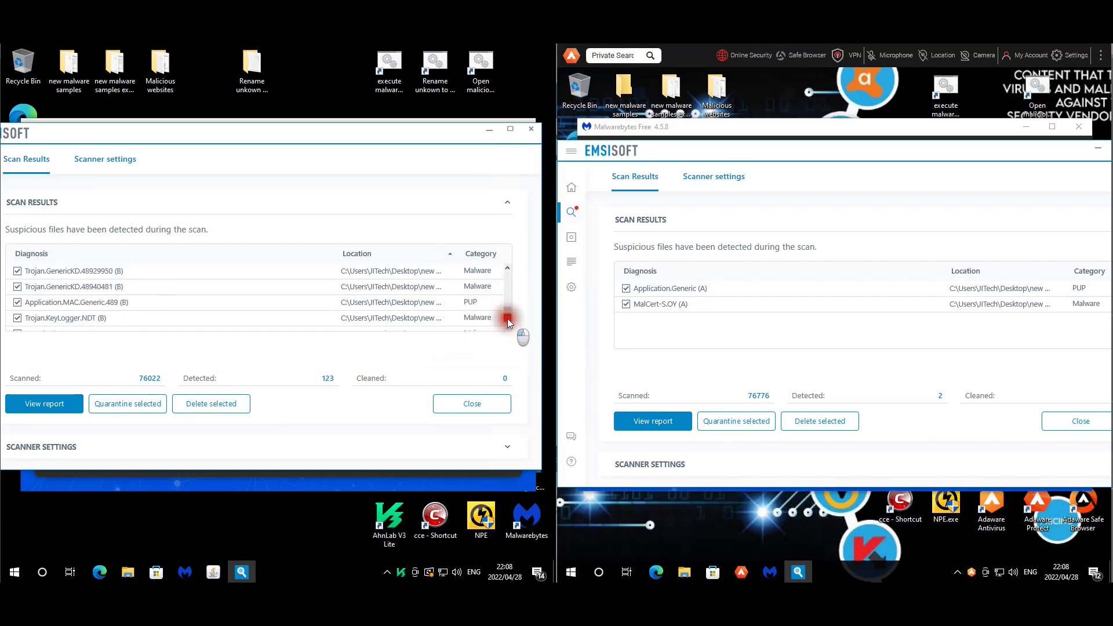
{"action": "left_click", "coordinate": [507, 318]}
{"action": "left_click", "coordinate": [507, 318]}
{"action": "left_click", "coordinate": [507, 318]}
{"action": "left_click", "coordinate": [506, 318]}
{"action": "left_click", "coordinate": [508, 318]}
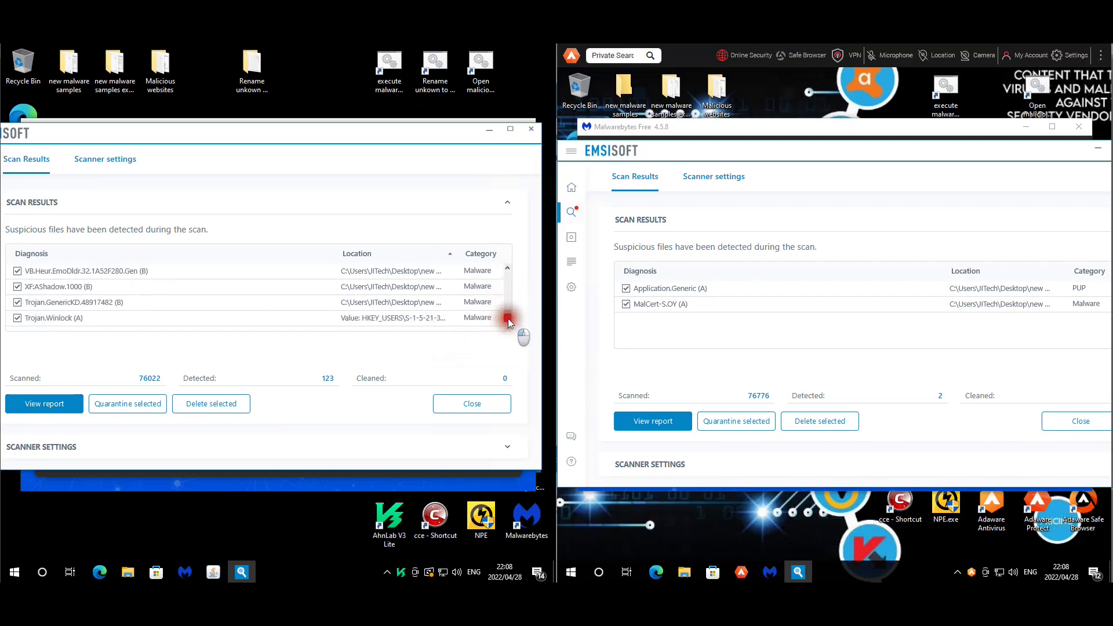
{"action": "left_click", "coordinate": [404, 319]}
Step: Close the Emsisoft scan results on both machines without removing anything and close Emsisoft on the AhnLab machine
{"action": "left_click", "coordinate": [773, 197]}
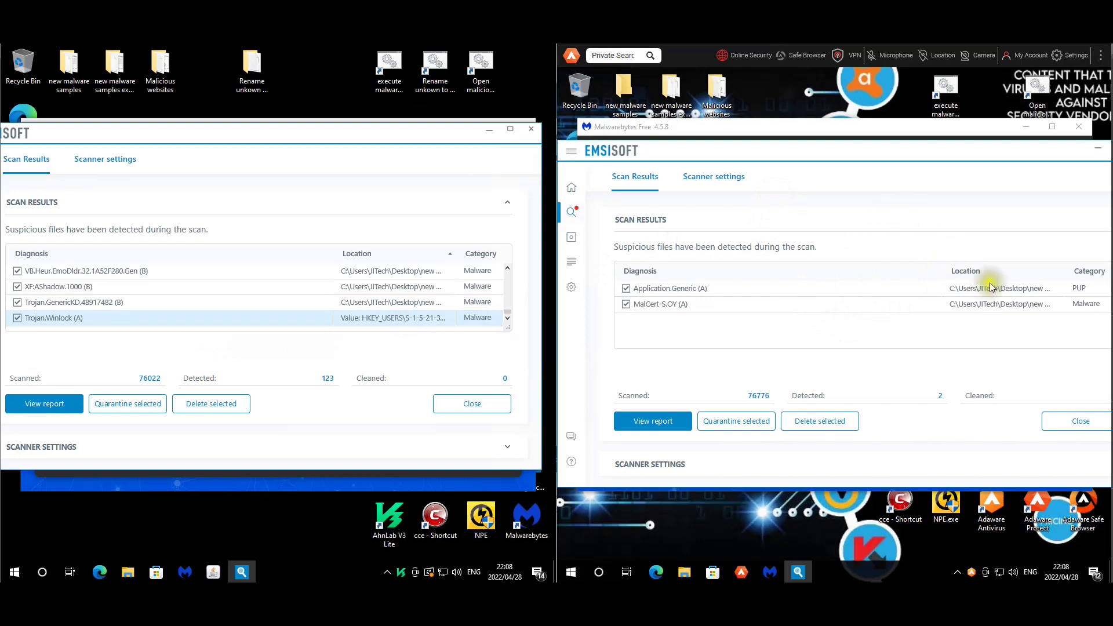
{"action": "double_click", "coordinate": [973, 154]}
{"action": "left_click", "coordinate": [979, 413]}
{"action": "left_click", "coordinate": [472, 403]}
{"action": "left_click", "coordinate": [532, 128]}
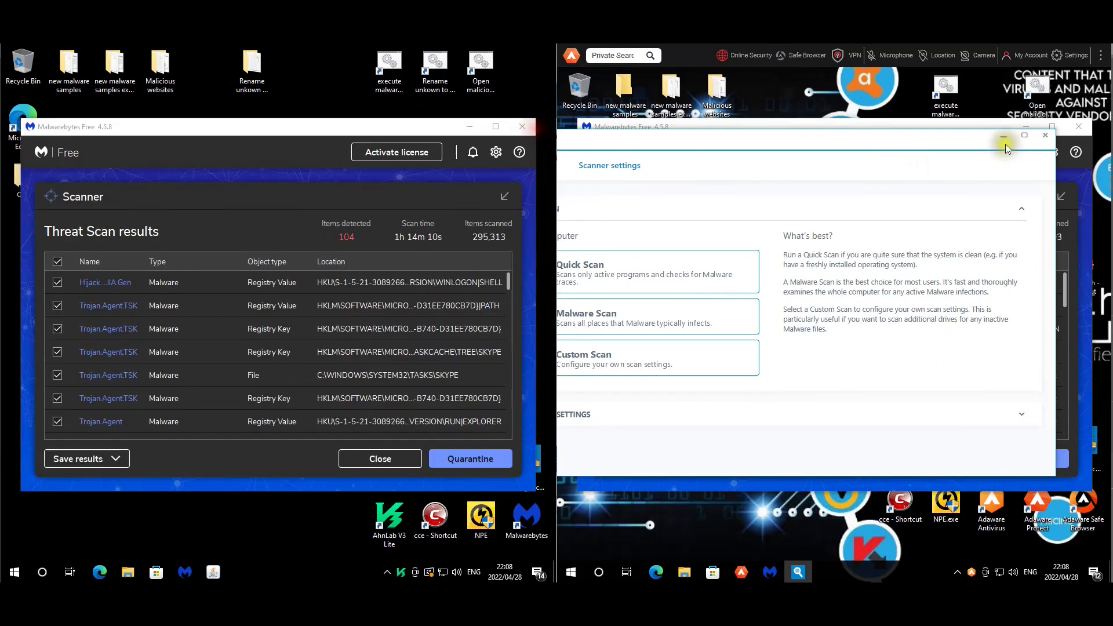
Step: Close Emsisoft on the Adaware machine, decline its protection offer, and sort both machines' Malwarebytes detections by location
{"action": "left_click", "coordinate": [1046, 135]}
{"action": "left_click", "coordinate": [365, 363]}
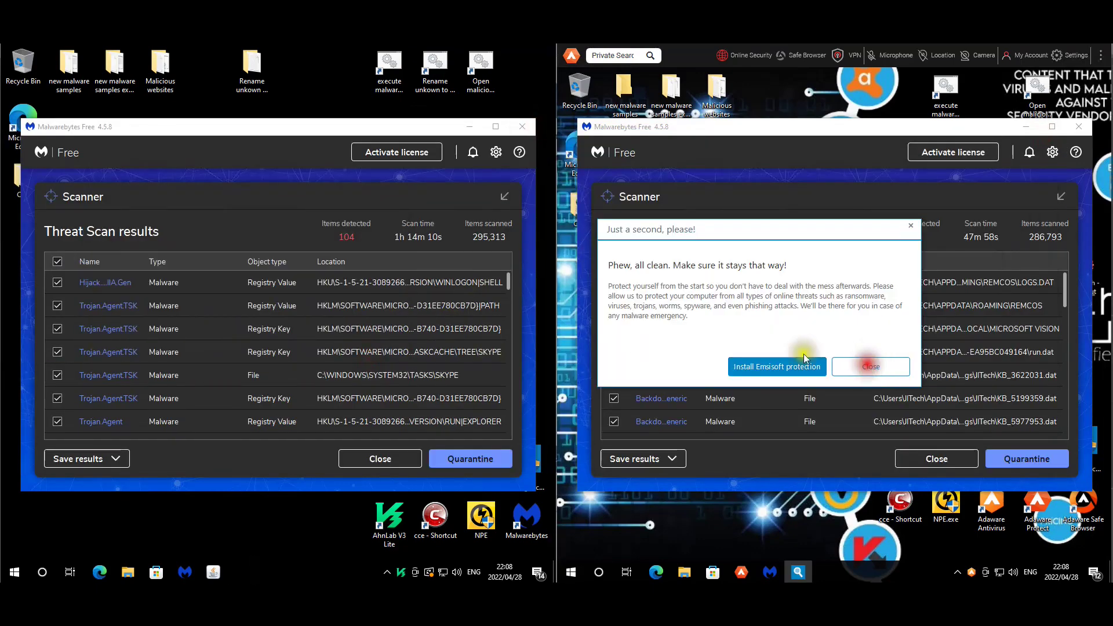
{"action": "left_click", "coordinate": [871, 366]}
{"action": "left_click", "coordinate": [906, 262]}
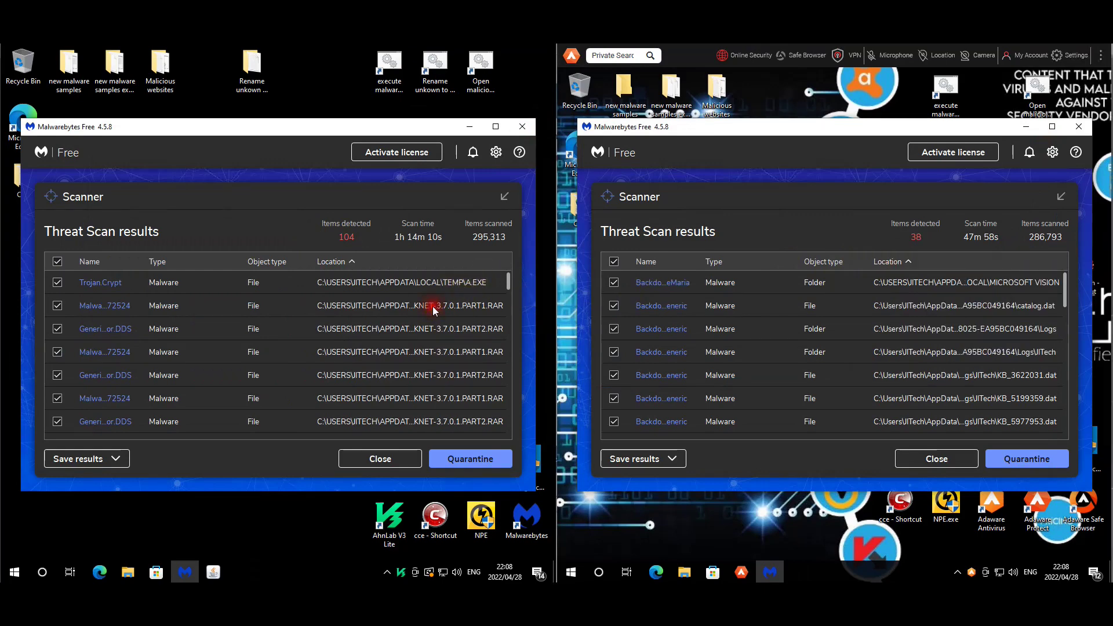
Step: Examine the AhnLab machine's whole Malwarebytes detection list, from the temporary files down to the registry entries
{"action": "left_click", "coordinate": [417, 314]}
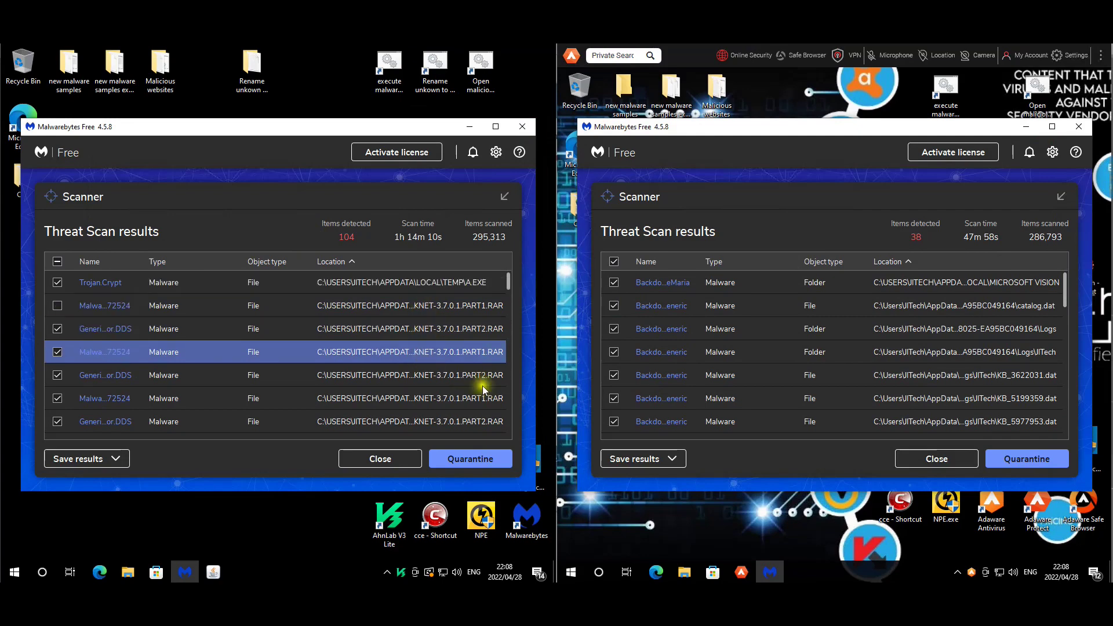
{"action": "scroll", "coordinate": [470, 361], "scroll_direction": "down", "scroll_amount": 3}
{"action": "scroll", "coordinate": [469, 359], "scroll_direction": "down", "scroll_amount": 10}
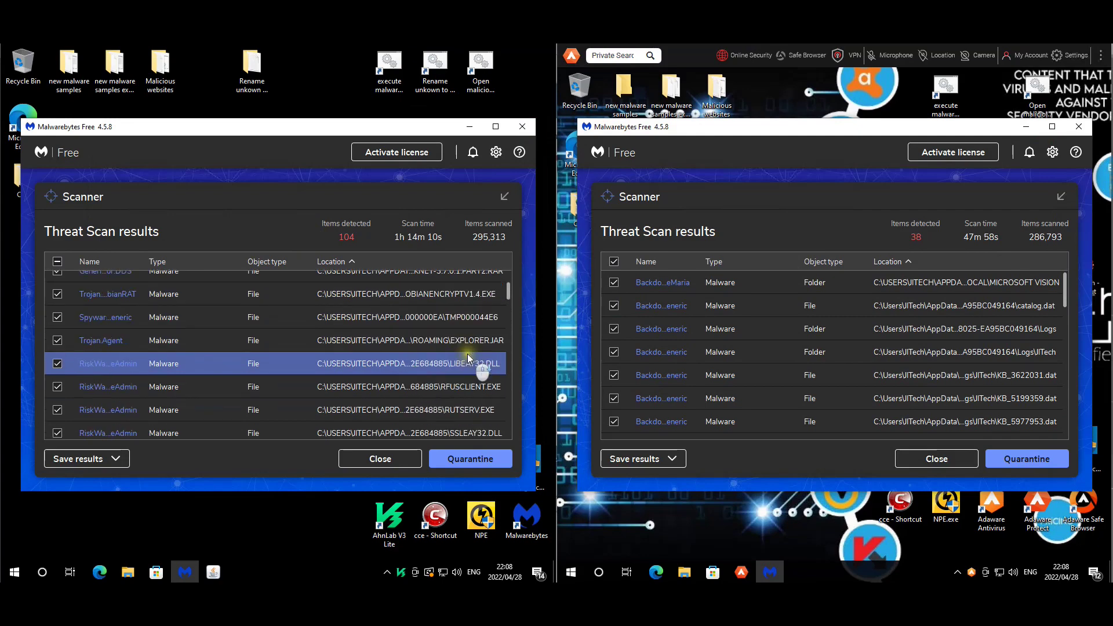
{"action": "scroll", "coordinate": [471, 366], "scroll_direction": "down", "scroll_amount": 2}
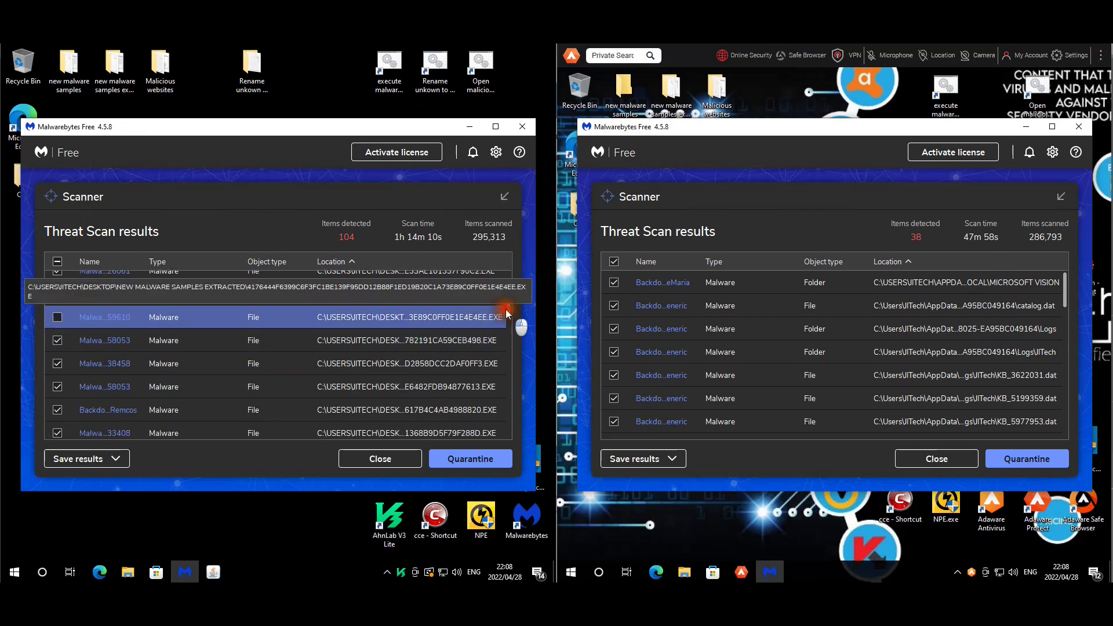
{"action": "left_click", "coordinate": [509, 340]}
{"action": "left_click", "coordinate": [508, 363]}
{"action": "left_click", "coordinate": [510, 369]}
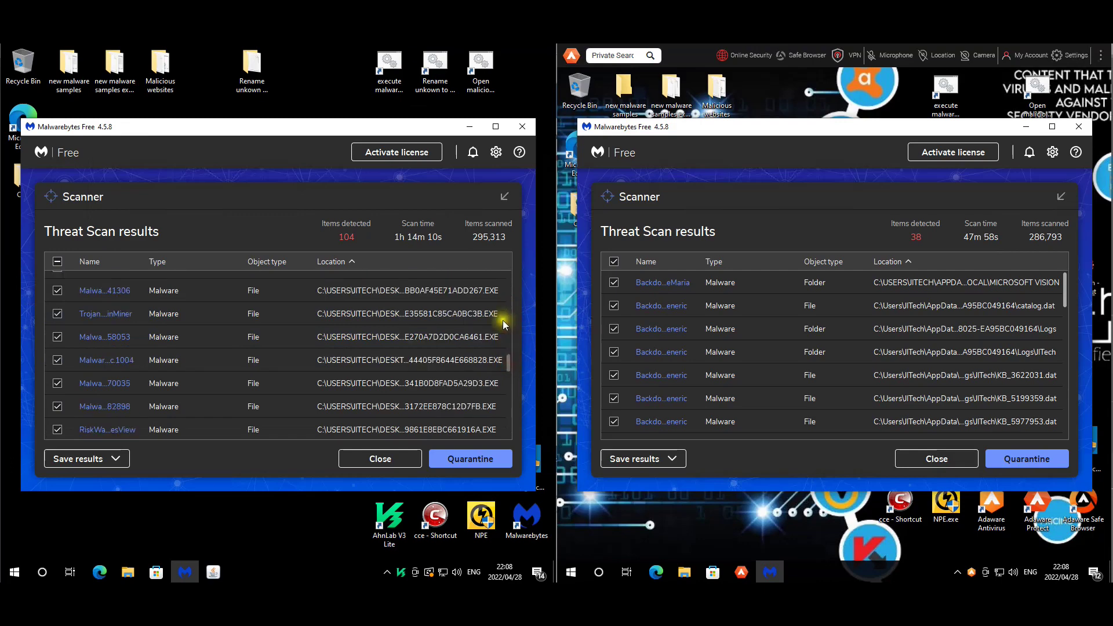
{"action": "scroll", "coordinate": [458, 362], "scroll_direction": "down", "scroll_amount": 5}
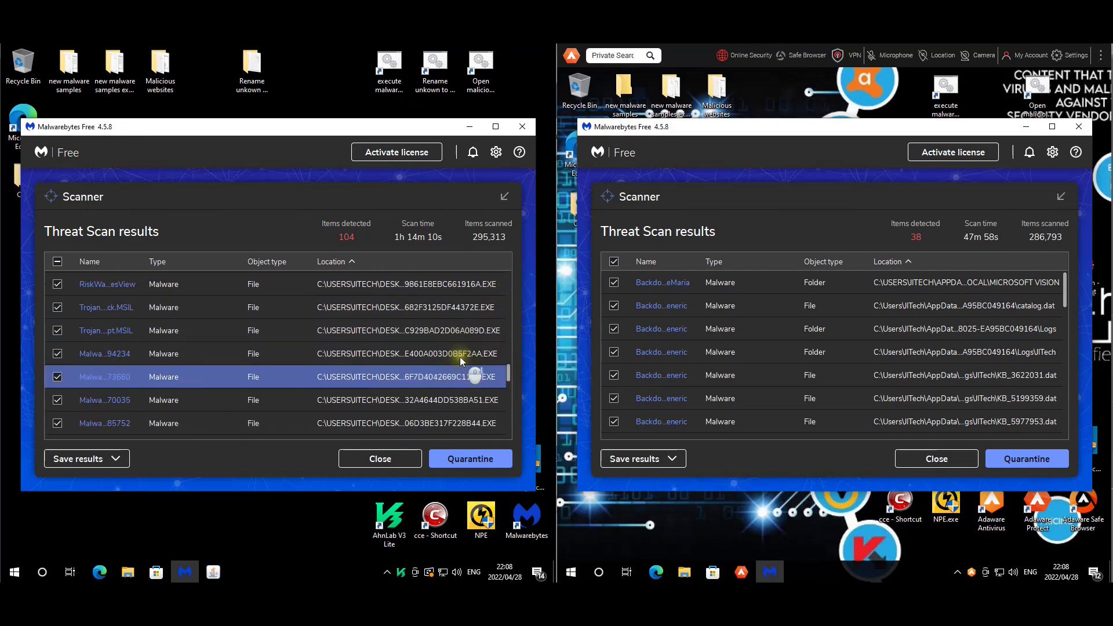
{"action": "scroll", "coordinate": [446, 364], "scroll_direction": "down", "scroll_amount": 3}
{"action": "scroll", "coordinate": [439, 356], "scroll_direction": "down", "scroll_amount": 5}
{"action": "scroll", "coordinate": [433, 374], "scroll_direction": "down", "scroll_amount": 1}
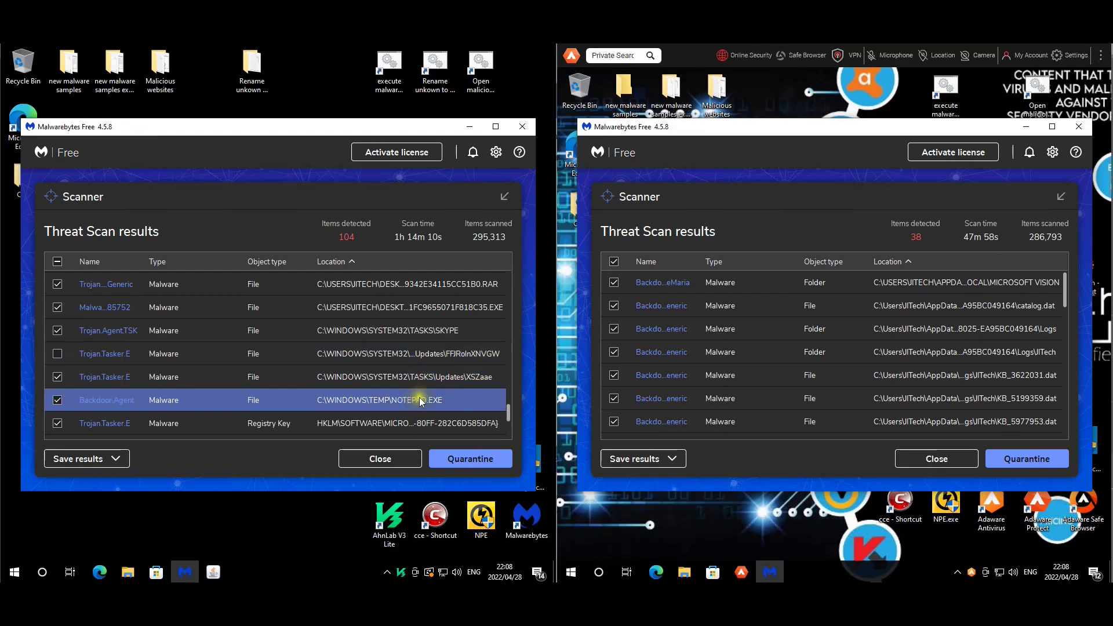
{"action": "scroll", "coordinate": [475, 404], "scroll_direction": "down", "scroll_amount": 5}
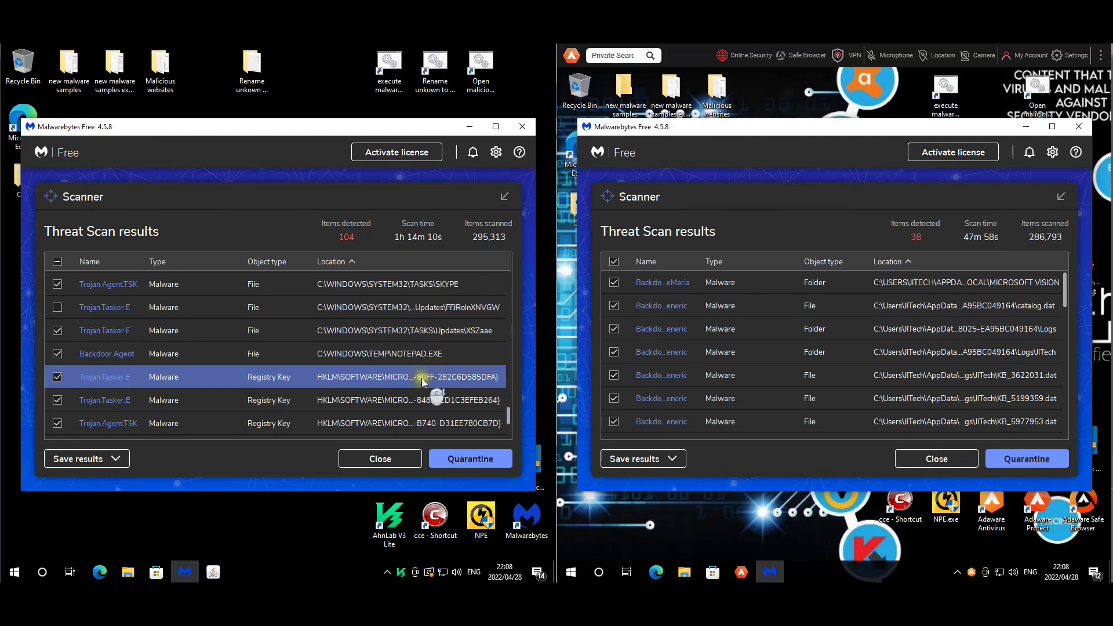
{"action": "scroll", "coordinate": [408, 397], "scroll_direction": "down", "scroll_amount": 3}
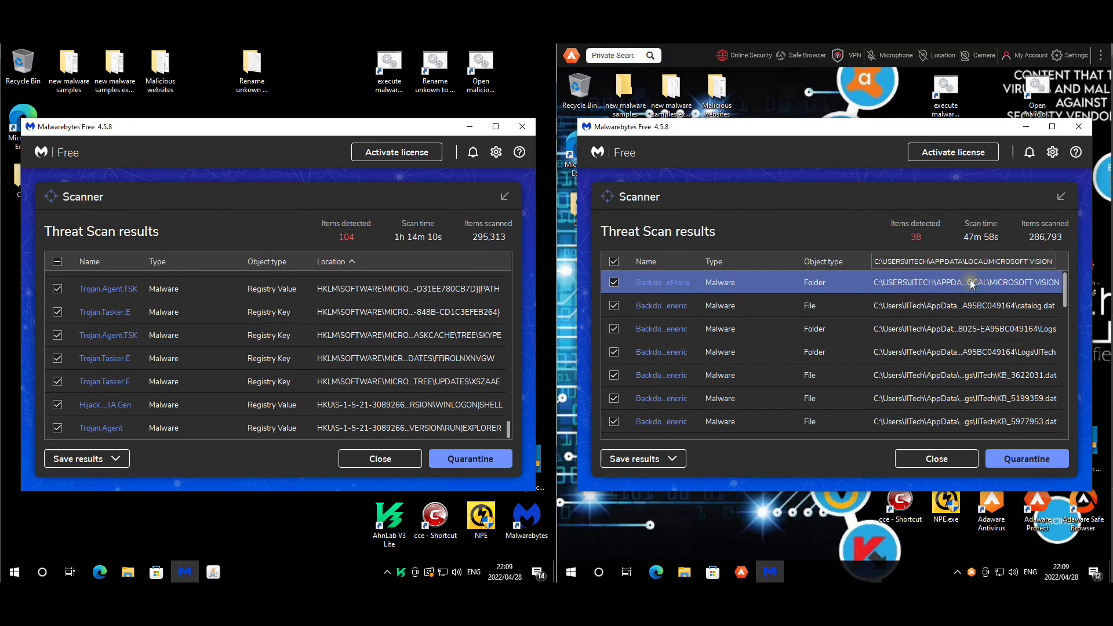
Step: Examine the Adaware machine's Malwarebytes detections and their full paths down to the Trojan.Tasker.E registry keys
{"action": "left_click", "coordinate": [988, 309]}
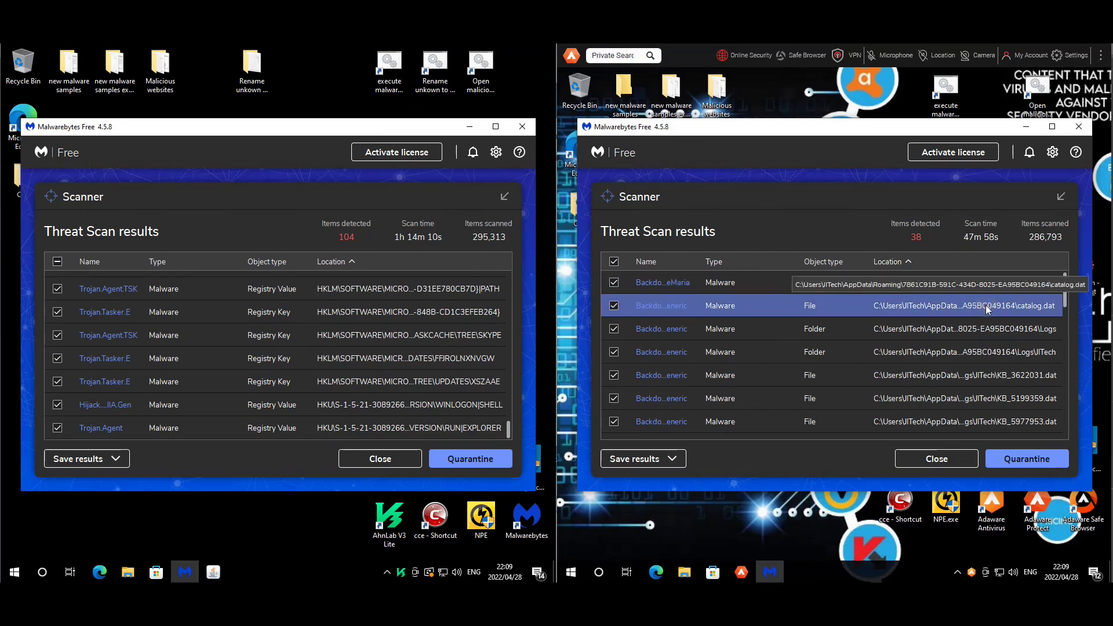
{"action": "scroll", "coordinate": [980, 337], "scroll_direction": "down", "scroll_amount": 1}
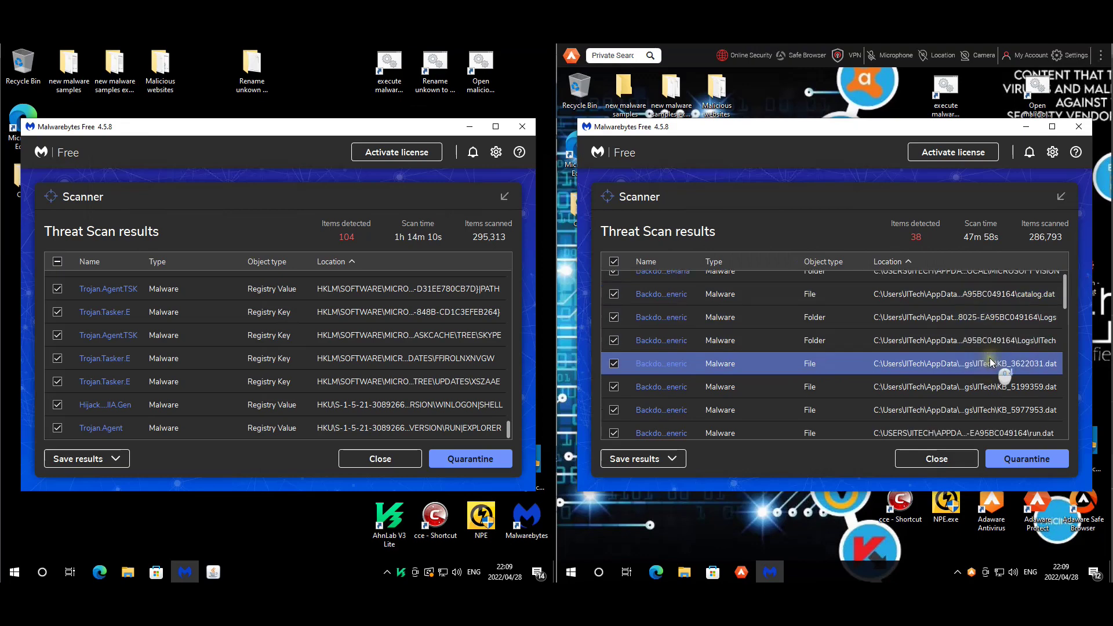
{"action": "left_click", "coordinate": [970, 375]}
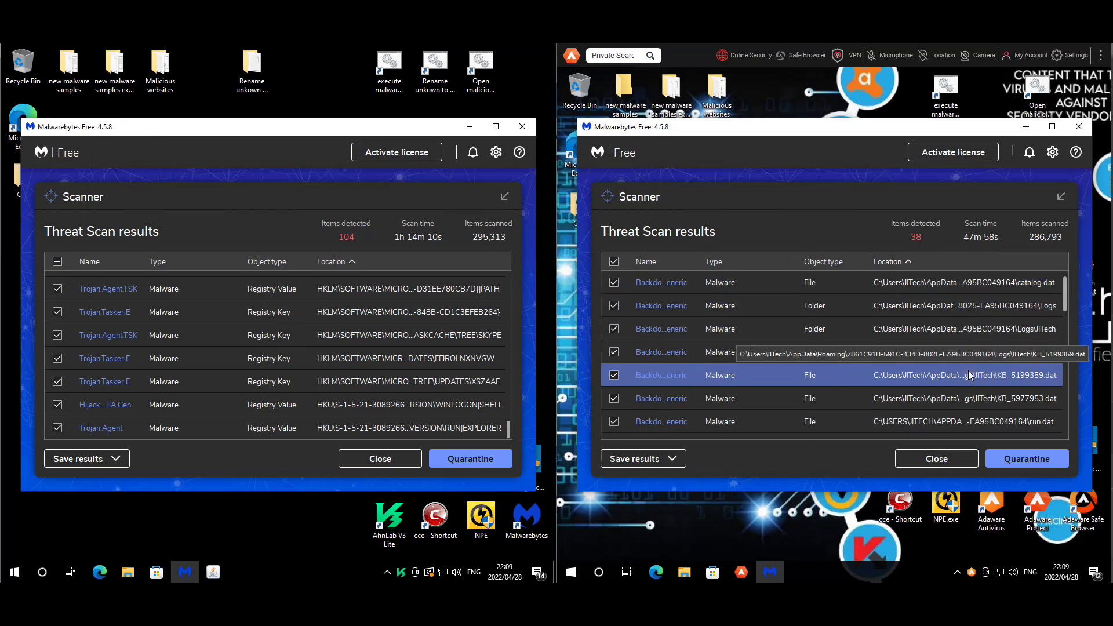
{"action": "scroll", "coordinate": [978, 371], "scroll_direction": "down", "scroll_amount": 5}
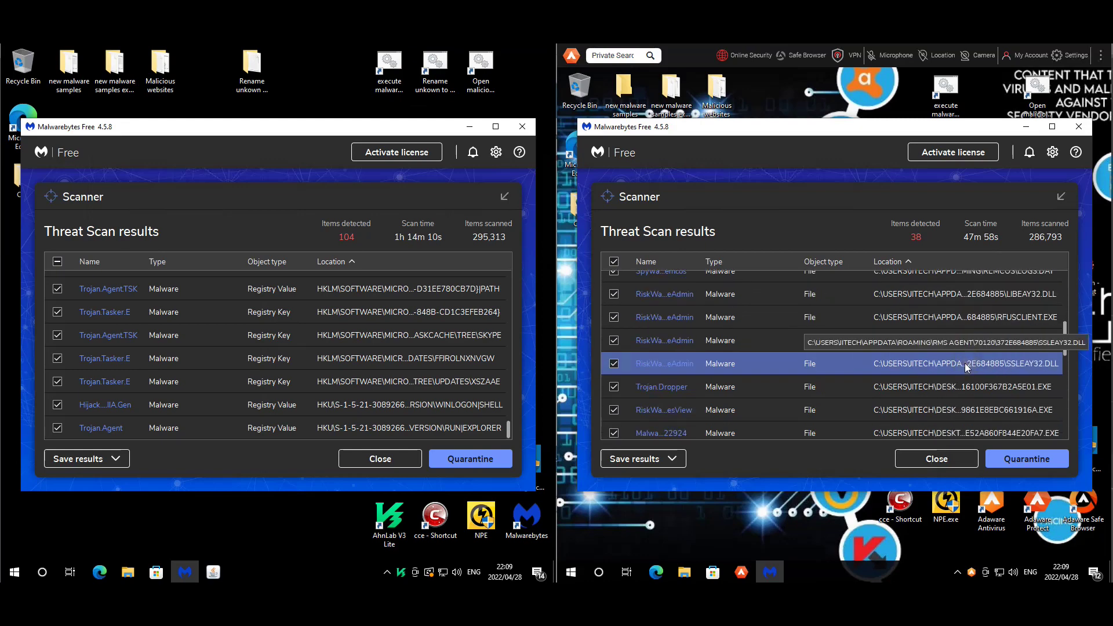
{"action": "scroll", "coordinate": [966, 367], "scroll_direction": "down", "scroll_amount": 5}
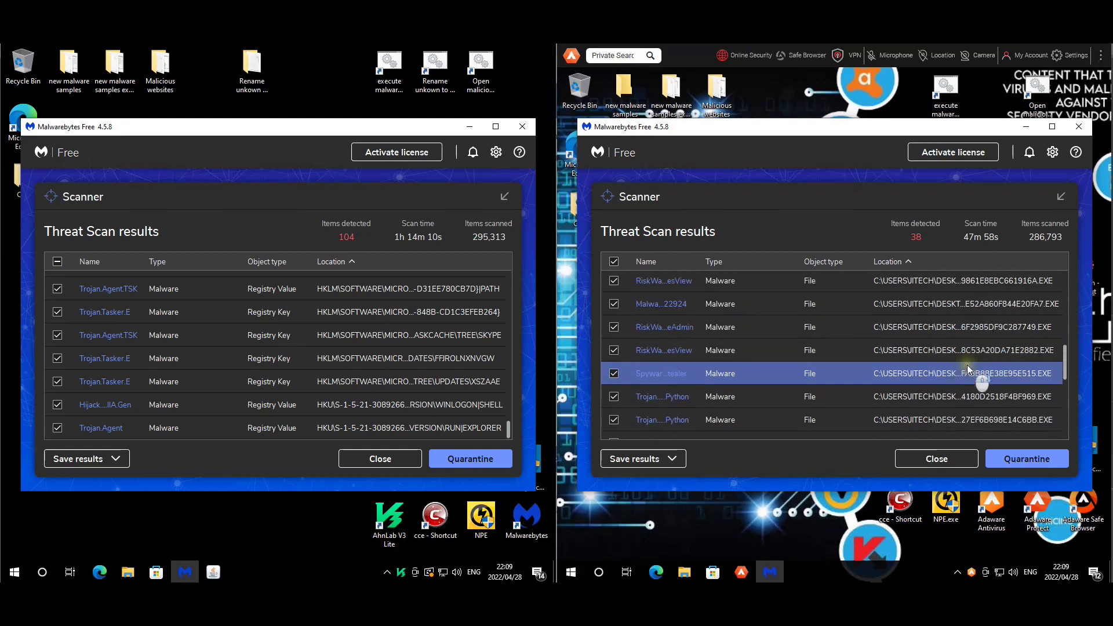
{"action": "scroll", "coordinate": [969, 377], "scroll_direction": "down", "scroll_amount": 3}
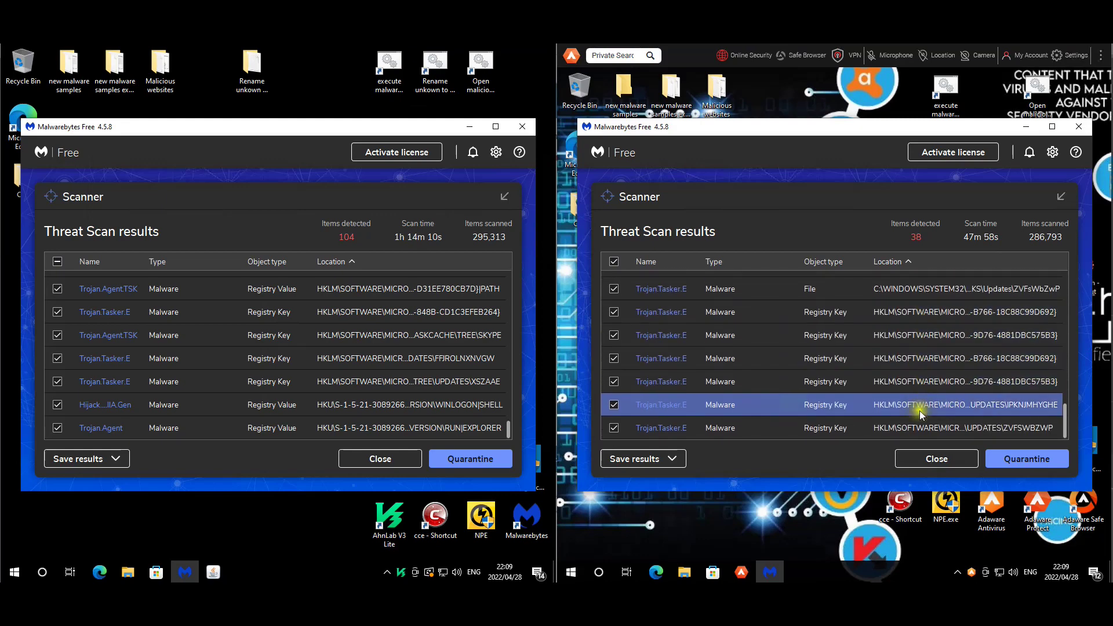
{"action": "left_click", "coordinate": [906, 360]}
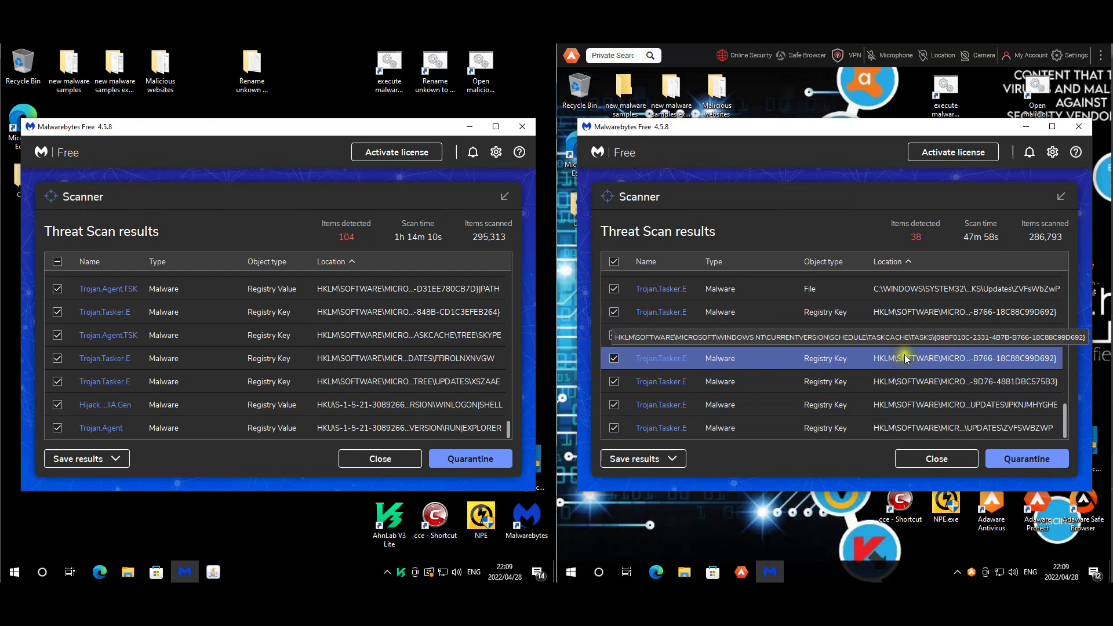
Step: Close the Malwarebytes results on both machines without quarantining, close Malwarebytes, and dismiss the Java error on the AhnLab machine
{"action": "left_click", "coordinate": [938, 458]}
{"action": "left_click", "coordinate": [381, 459]}
{"action": "left_click", "coordinate": [817, 355]}
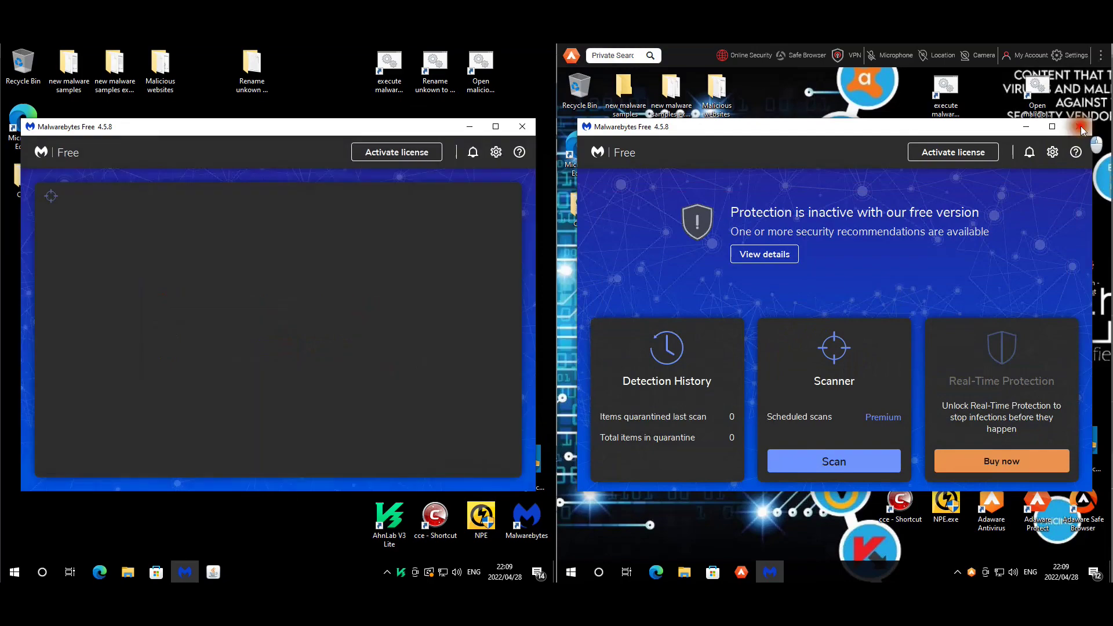
{"action": "left_click", "coordinate": [1079, 127]}
{"action": "left_click", "coordinate": [523, 126]}
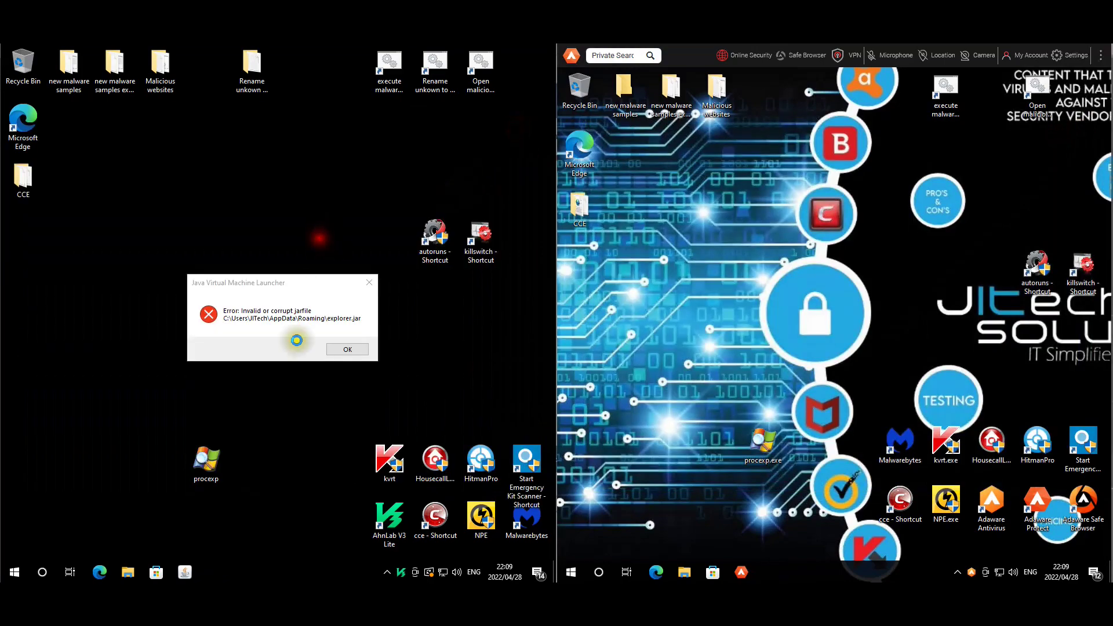
{"action": "left_click", "coordinate": [340, 349]}
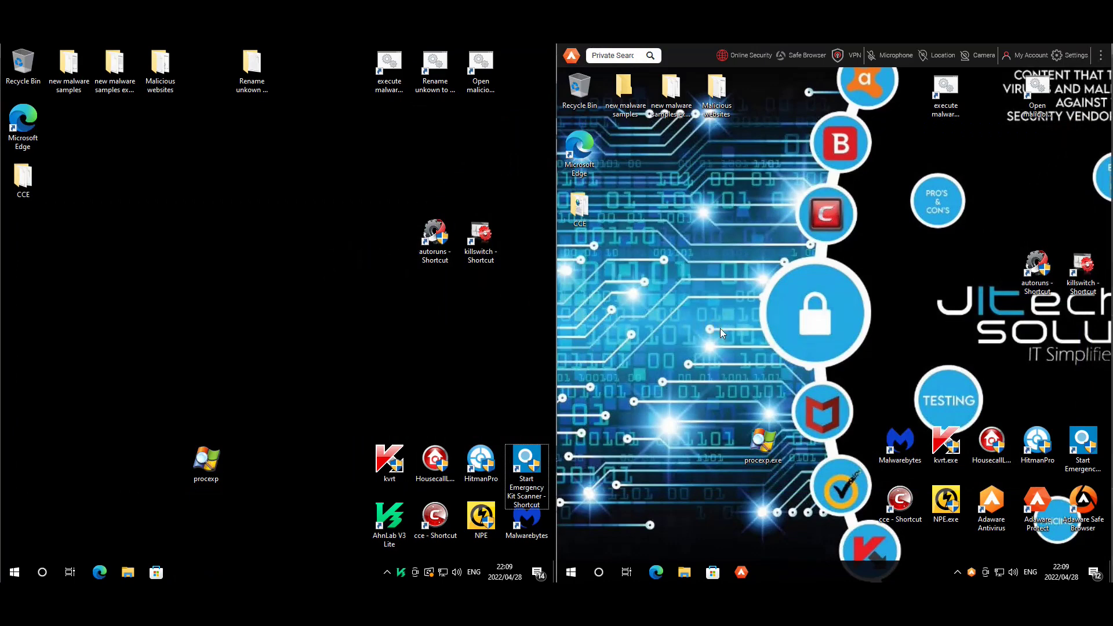
Step: Launch Process Explorer on both machines and move the AhnLab machine's Task Manager window off the procexp shortcut
{"action": "double_click", "coordinate": [762, 444]}
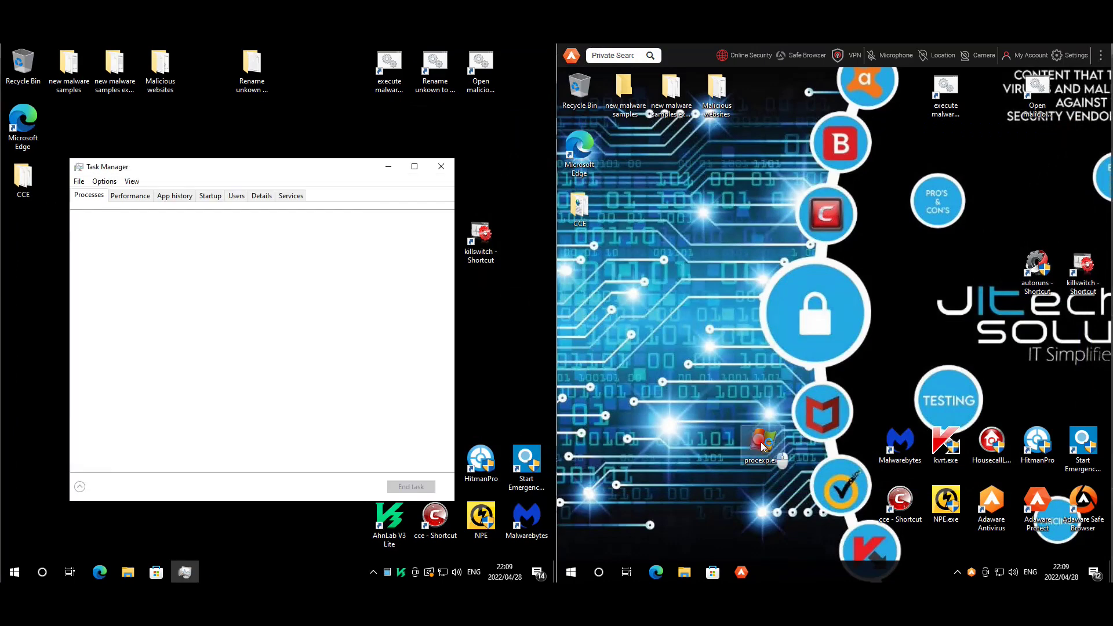
{"action": "left_click_drag", "start_coordinate": [232, 160], "coordinate": [237, 128]}
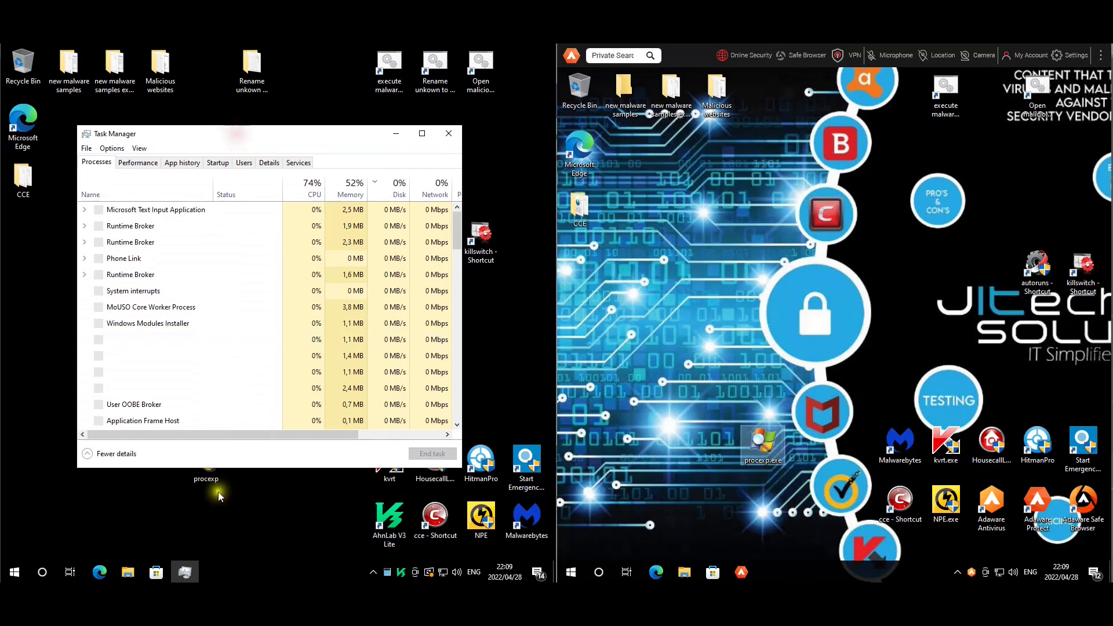
{"action": "left_click", "coordinate": [213, 481]}
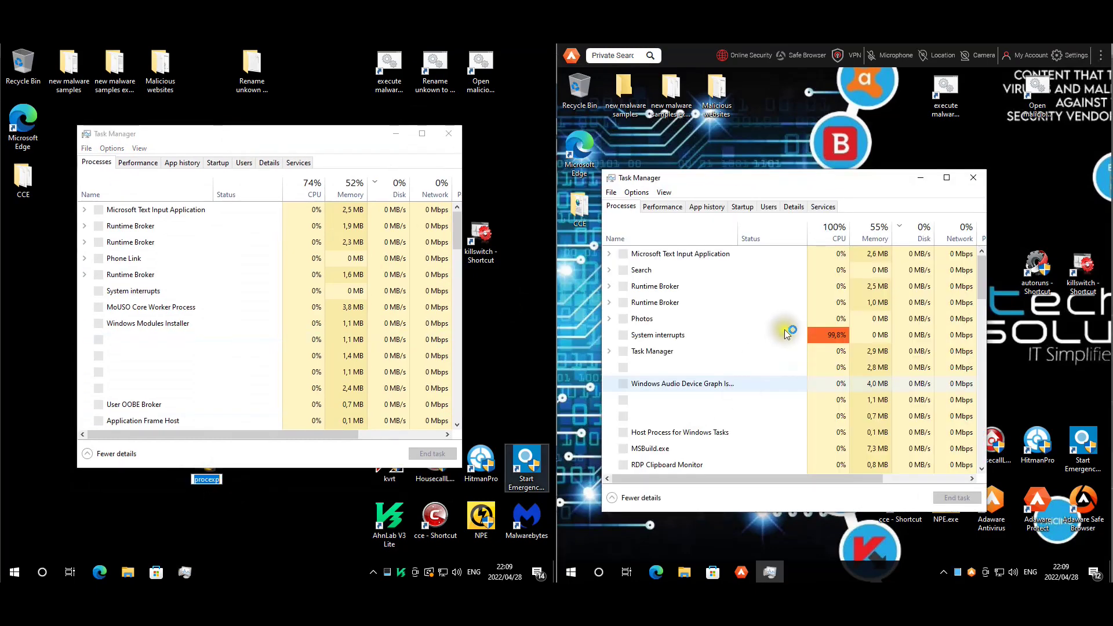
{"action": "left_click", "coordinate": [293, 149]}
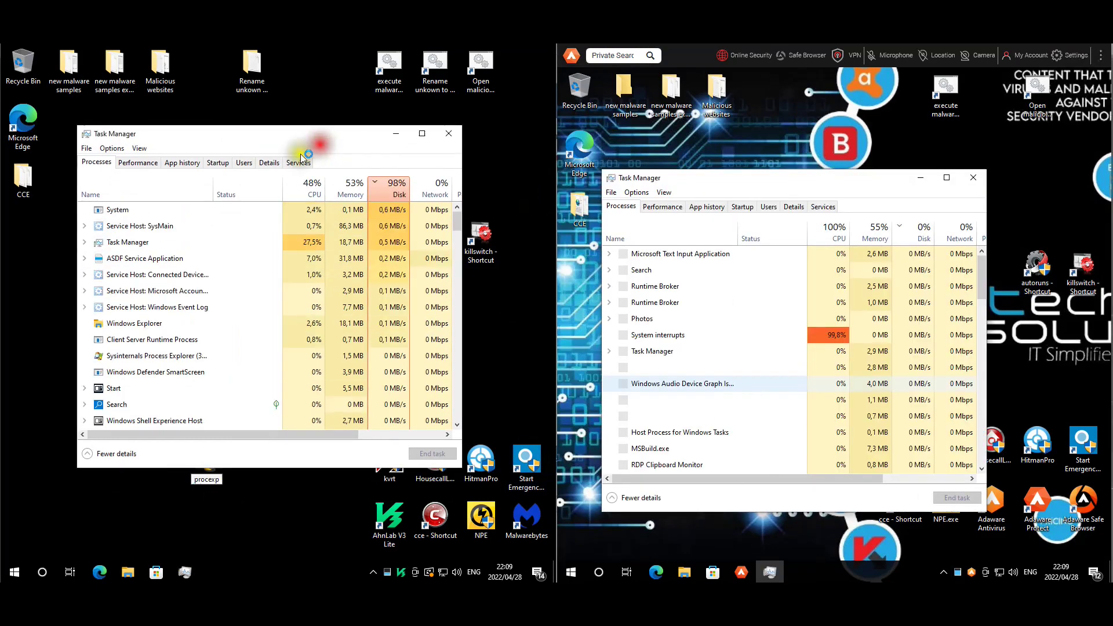
Step: Inspect the Task Manager startup entries on both machines, including Msedge, MSBuild.exe, SystemLogin.vbs and Wizard, and close Task Manager
{"action": "left_click", "coordinate": [212, 166]}
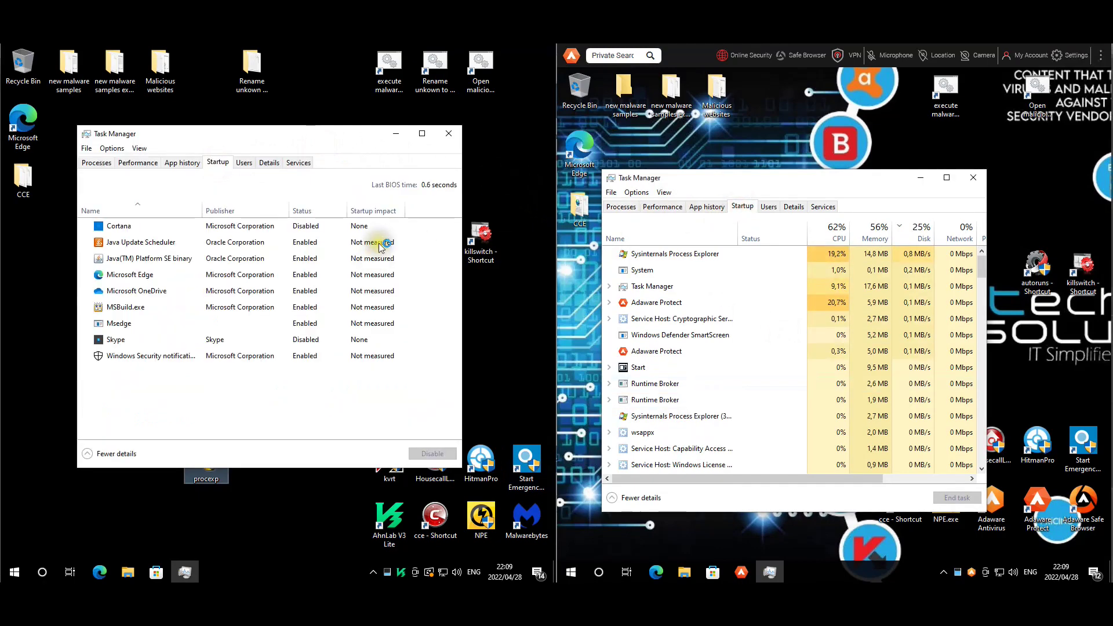
{"action": "left_click", "coordinate": [130, 322]}
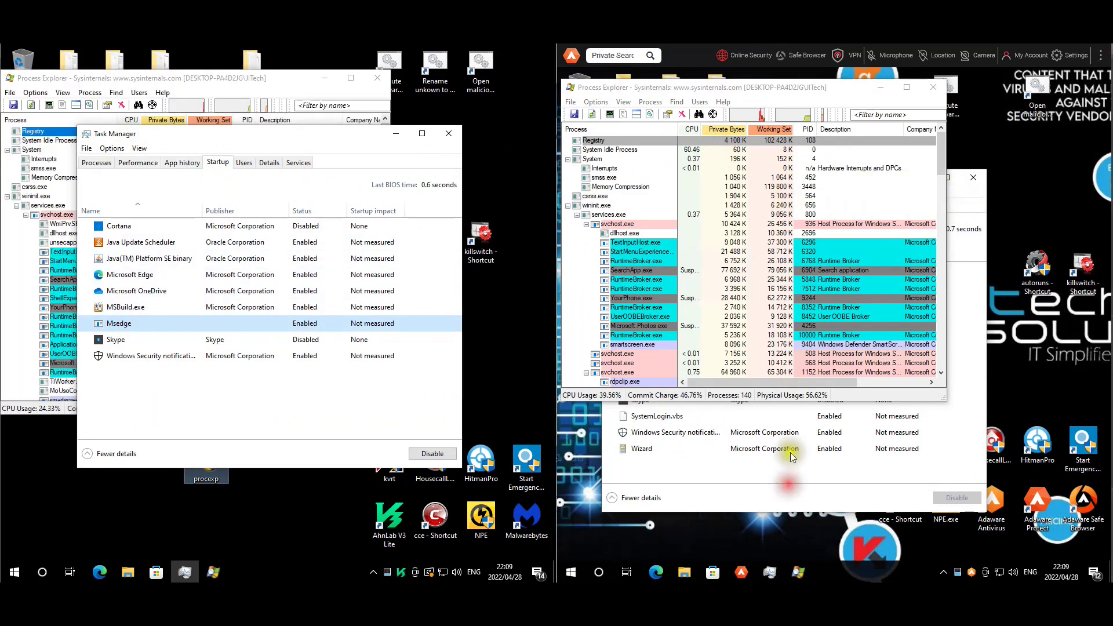
{"action": "left_click", "coordinate": [751, 479]}
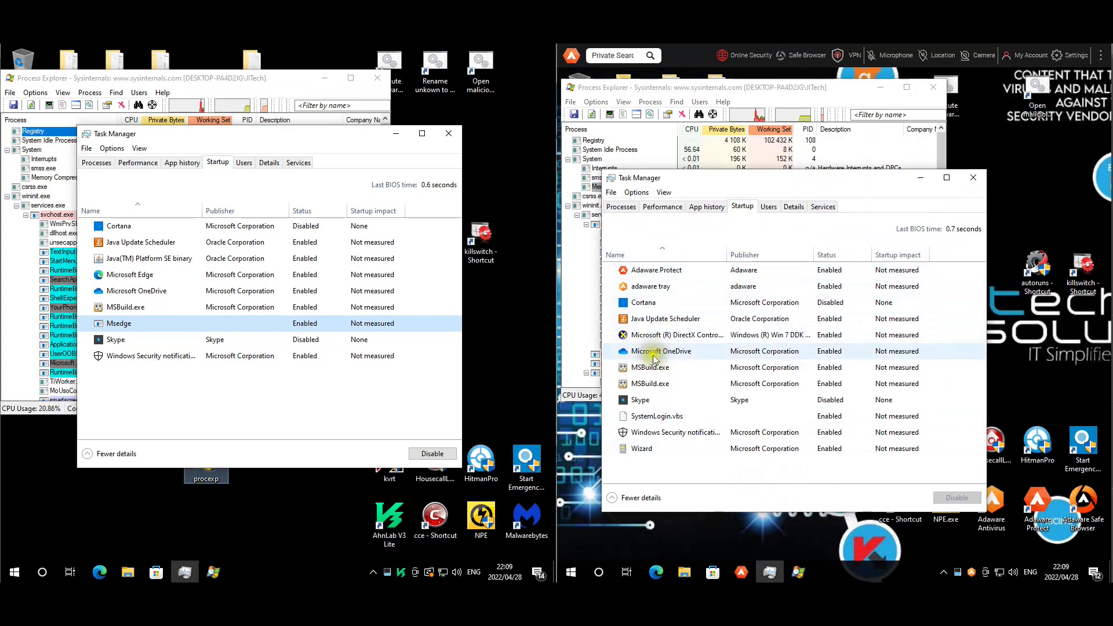
{"action": "left_click", "coordinate": [654, 335]}
{"action": "left_click", "coordinate": [649, 382]}
{"action": "left_click", "coordinate": [650, 416]}
{"action": "left_click", "coordinate": [650, 432]}
{"action": "left_click", "coordinate": [856, 448]}
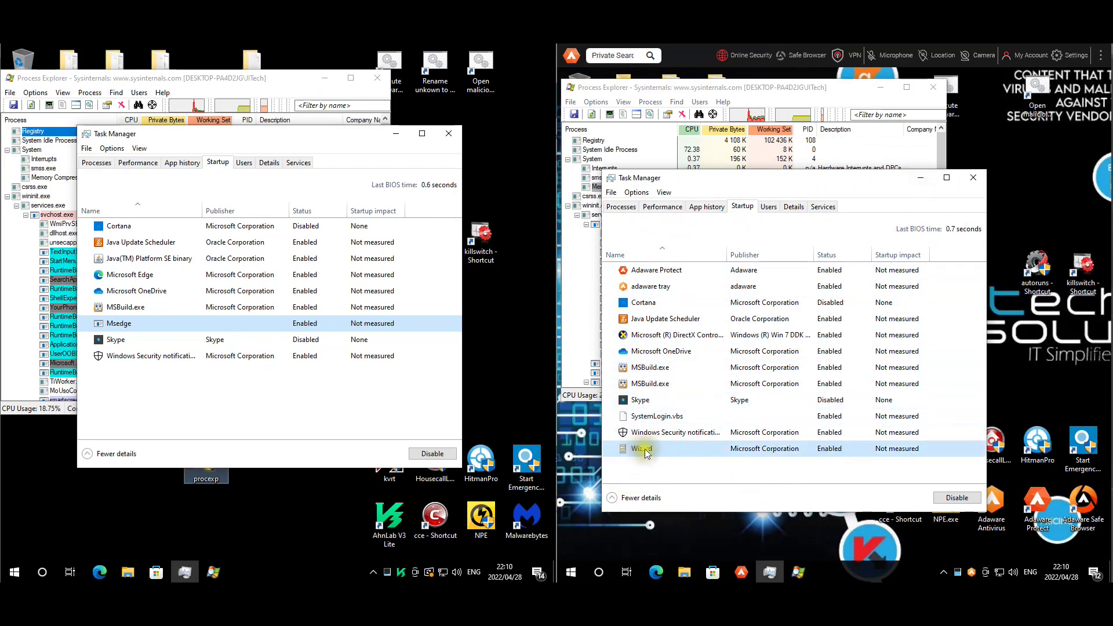
{"action": "left_click", "coordinate": [983, 184]}
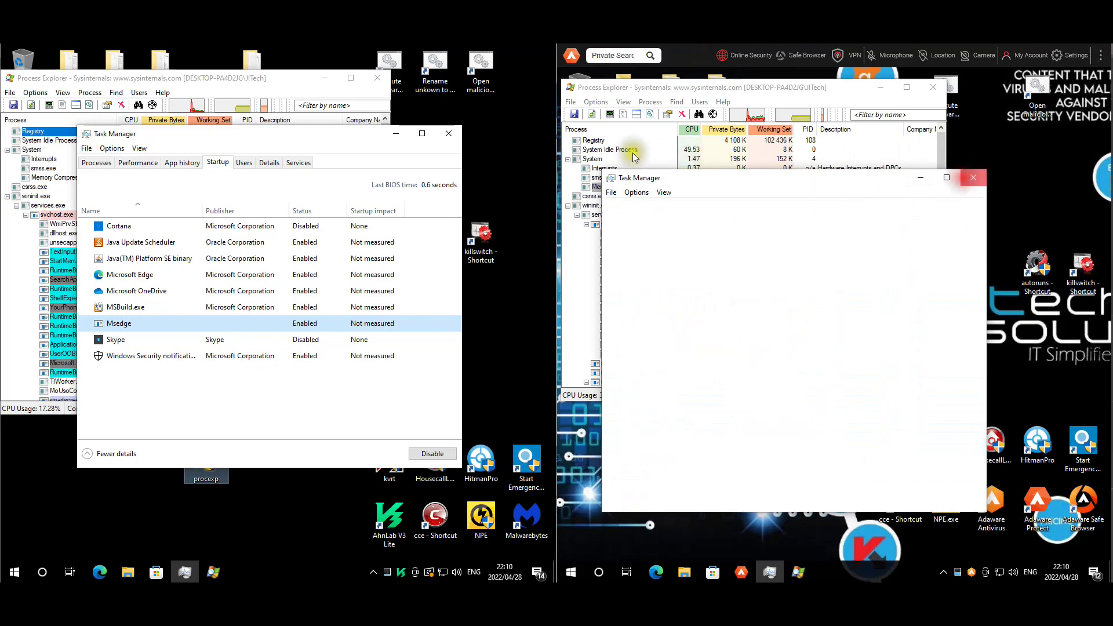
{"action": "left_click", "coordinate": [449, 133]}
Step: Check the VirusTotal column and the VirusTotal.com options in the AhnLab machine's Process Explorer
{"action": "left_click", "coordinate": [330, 395]}
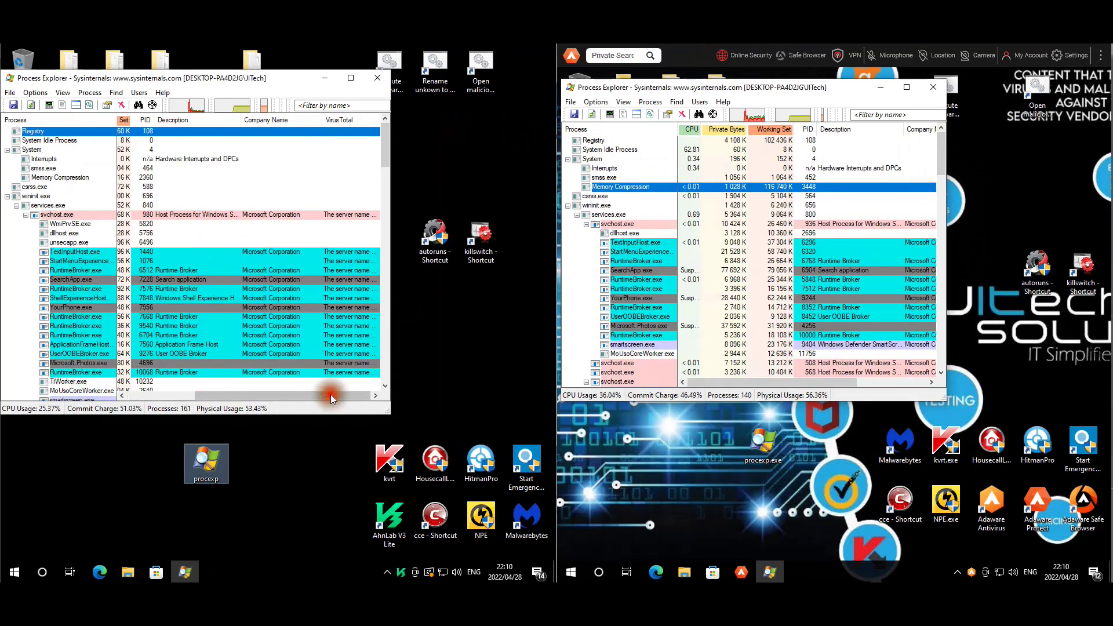
{"action": "left_click", "coordinate": [39, 93]}
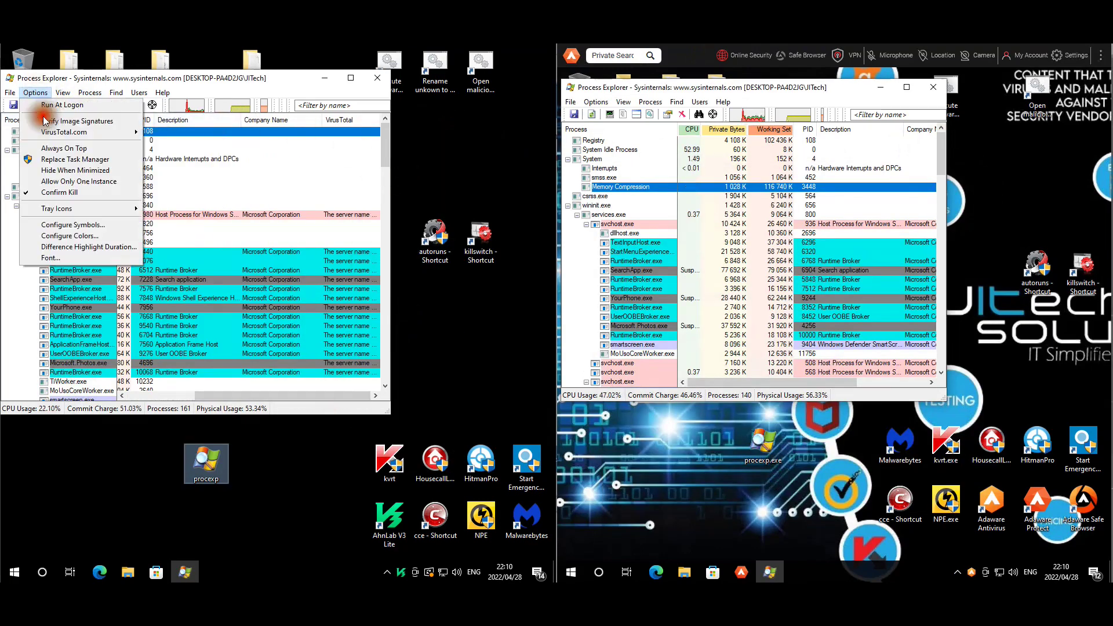
{"action": "mouse_move", "coordinate": [64, 133]}
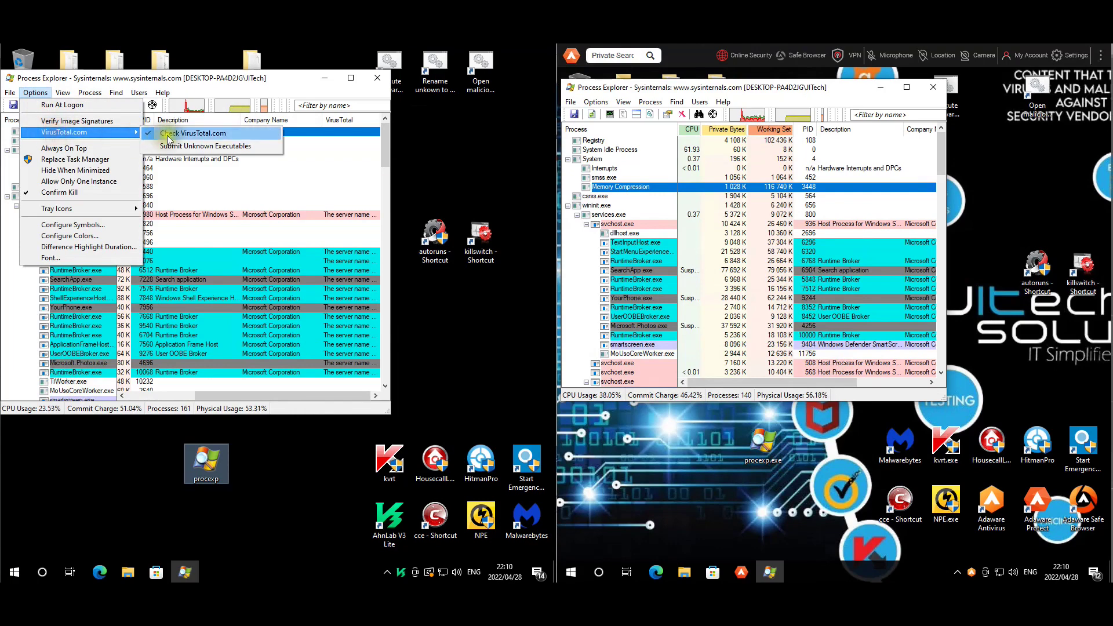
{"action": "left_click", "coordinate": [379, 395]}
Step: Examine the VirusTotal ratings of all running processes on the Adaware machine and close Process Explorer there
{"action": "left_click", "coordinate": [908, 383]}
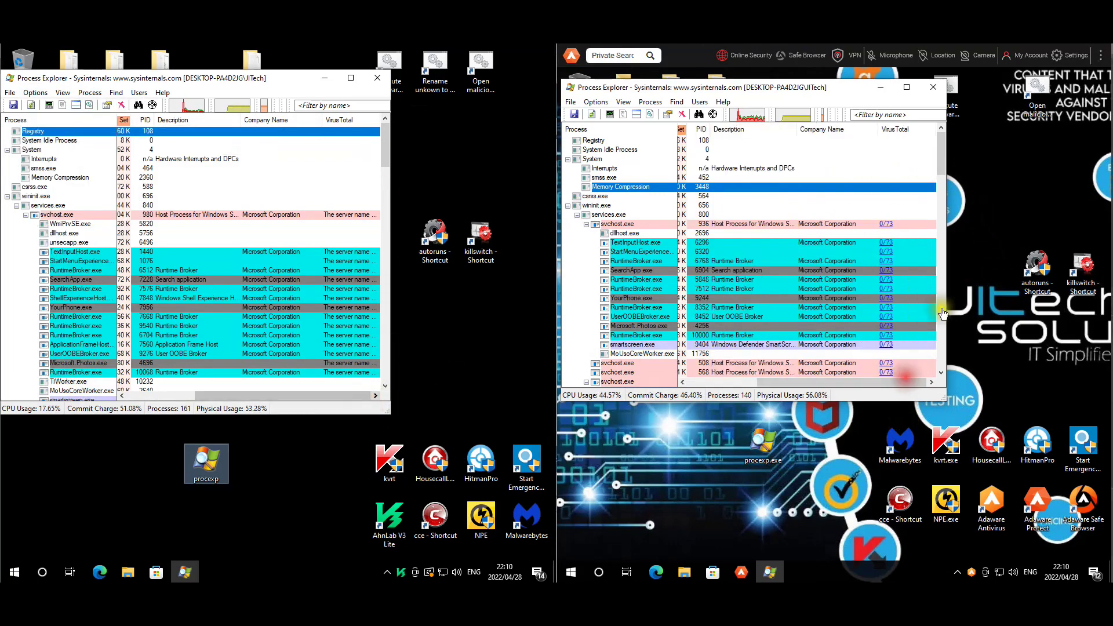
{"action": "left_click_drag", "start_coordinate": [939, 171], "coordinate": [945, 390]}
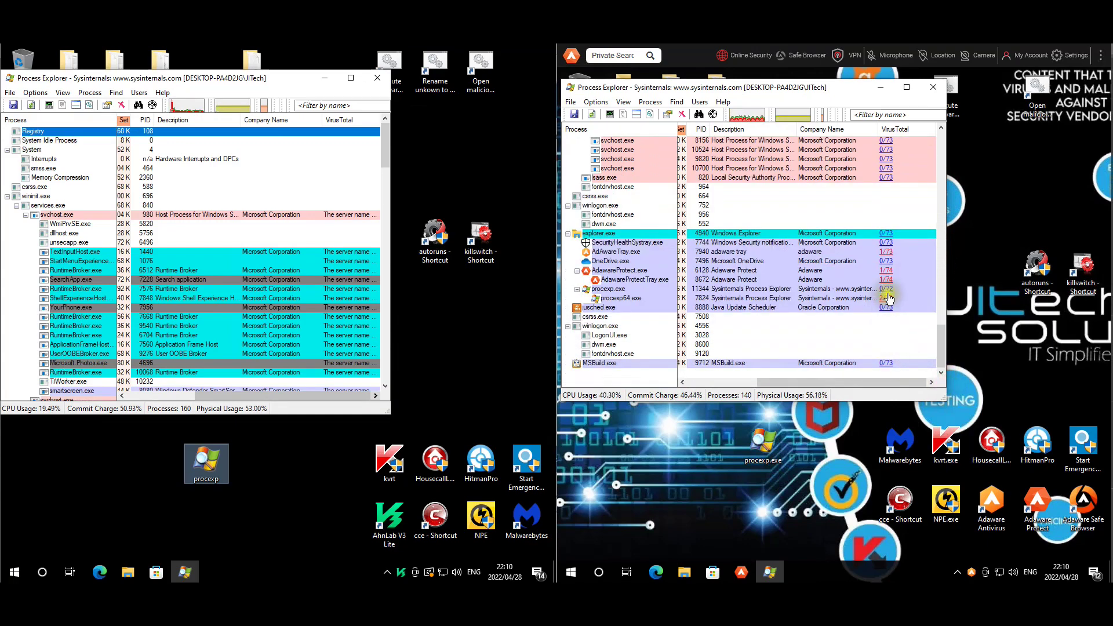
{"action": "left_click", "coordinate": [934, 87]}
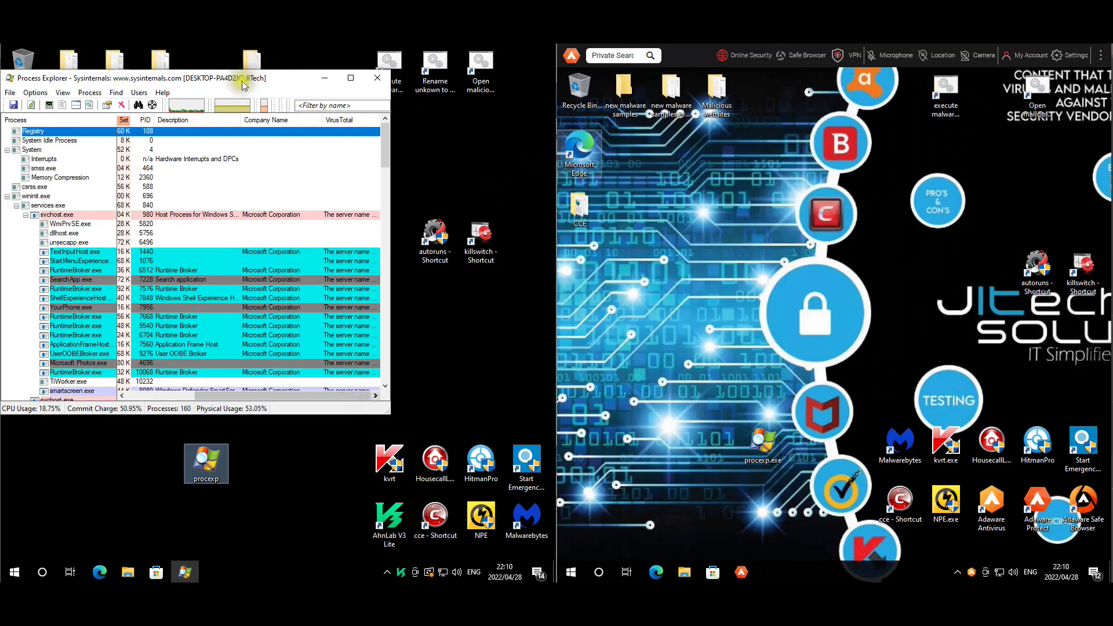
Step: Close Process Explorer on the AhnLab machine
{"action": "mouse_move", "coordinate": [385, 156]}
{"action": "left_mouse_down"}
{"action": "mouse_move", "coordinate": [395, 374]}
{"action": "mouse_move", "coordinate": [382, 136]}
{"action": "left_mouse_up"}
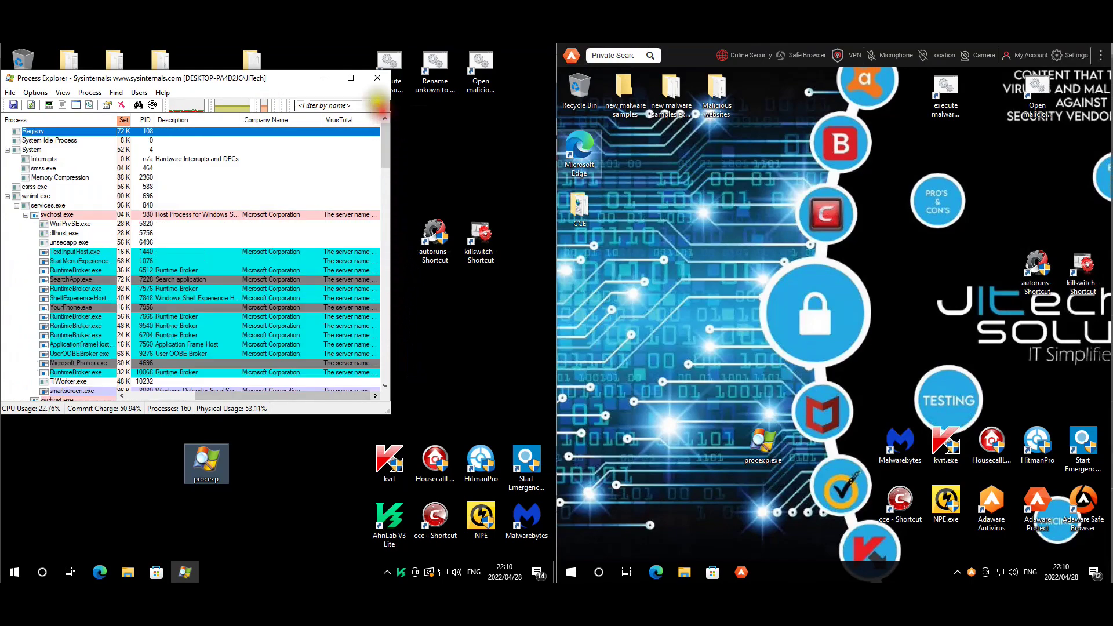
{"action": "left_click", "coordinate": [377, 78]}
{"action": "left_click", "coordinate": [425, 125]}
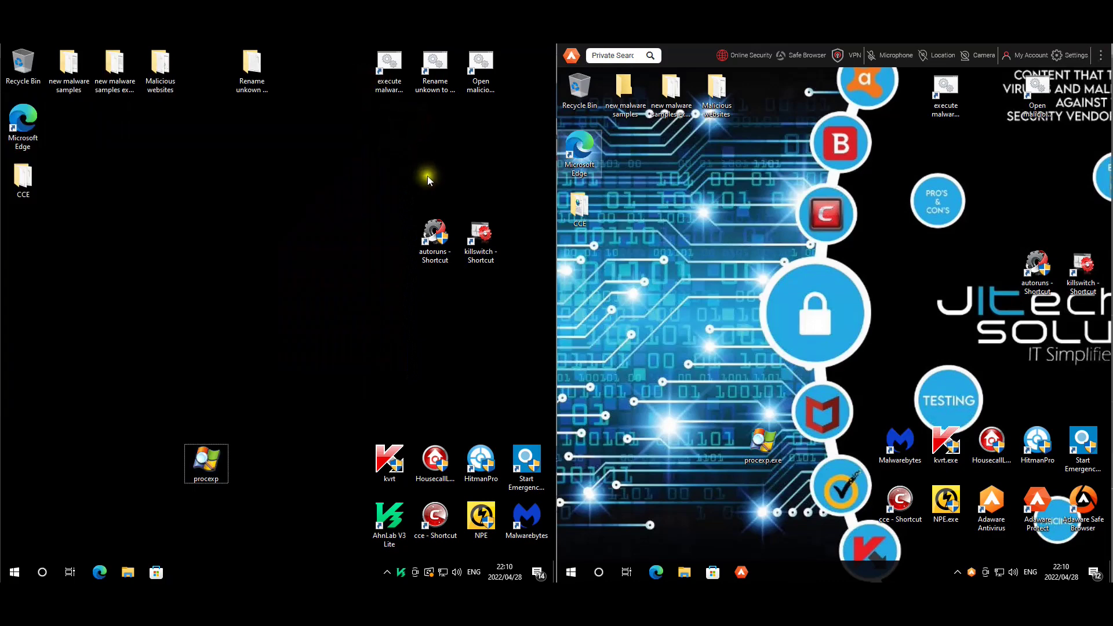
Step: Open File Explorer on both machines and inspect the files in their Downloads folders
{"action": "left_click", "coordinate": [742, 217]}
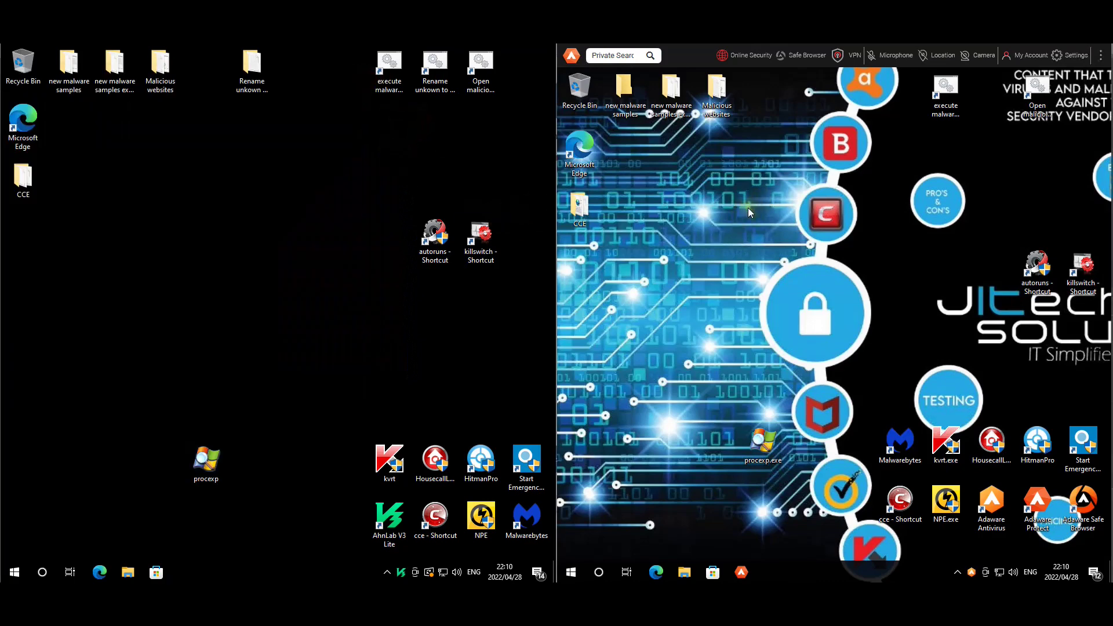
{"action": "key", "text": "super+e"}
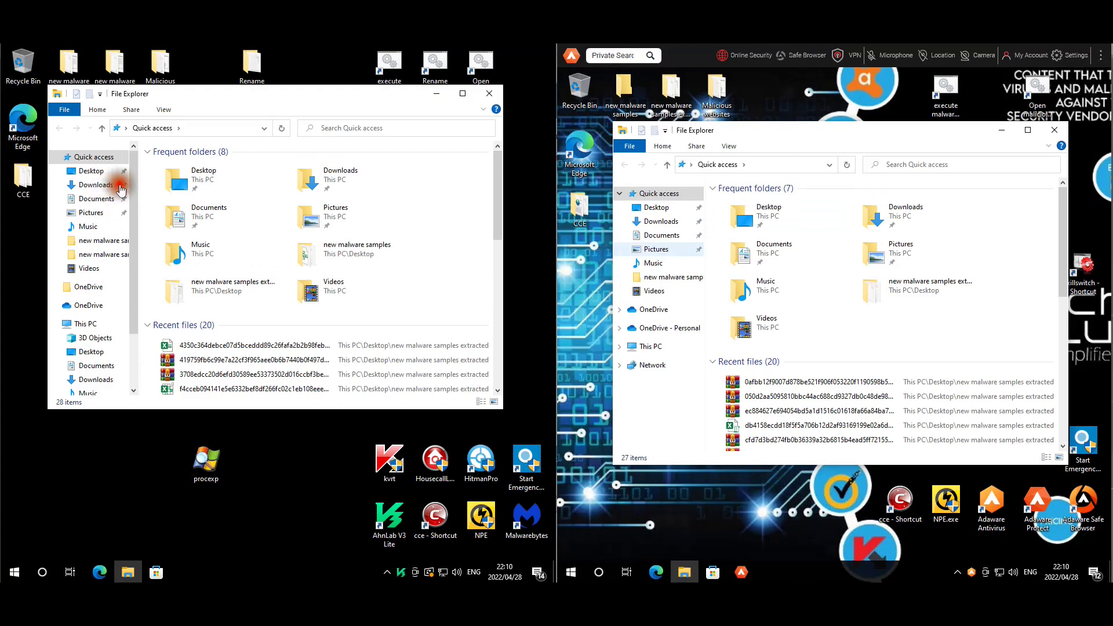
{"action": "left_click", "coordinate": [113, 186]}
{"action": "left_click", "coordinate": [658, 221]}
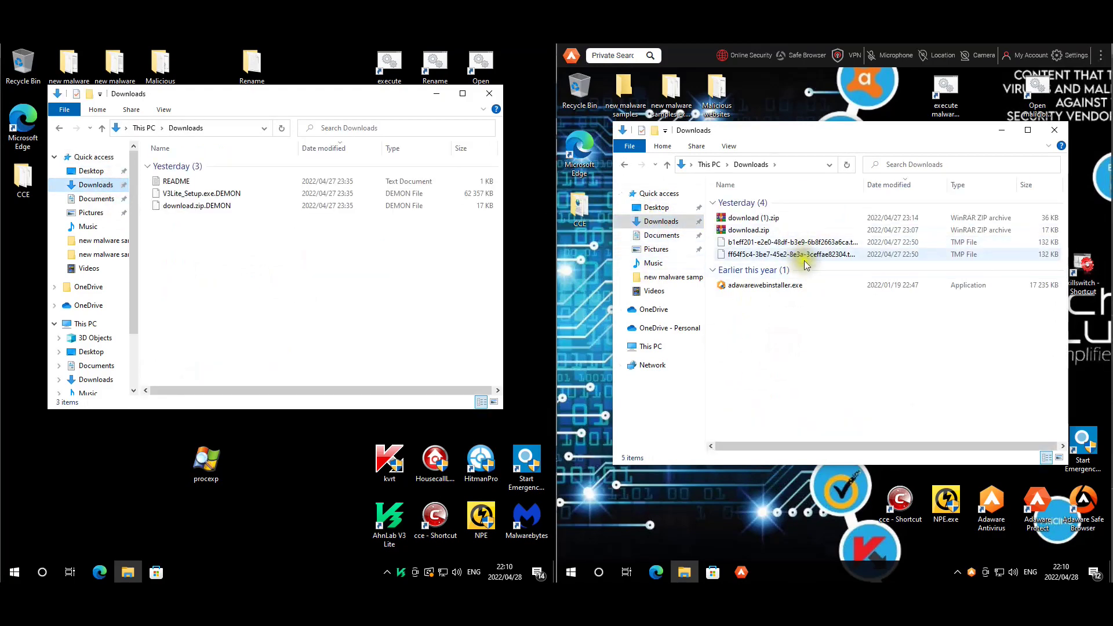
{"action": "left_click", "coordinate": [305, 198]}
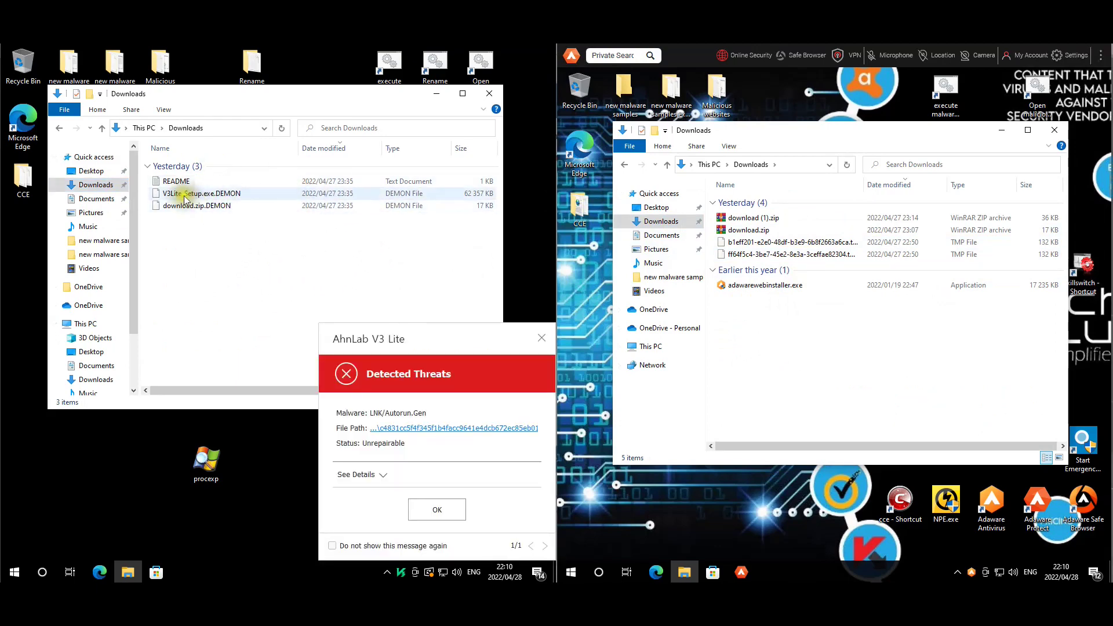
Step: Compare the Documents folders on both machines and read the README note in the AhnLab machine's folder at full window size, closing it when done
{"action": "left_click", "coordinate": [96, 199]}
{"action": "left_click", "coordinate": [640, 234]}
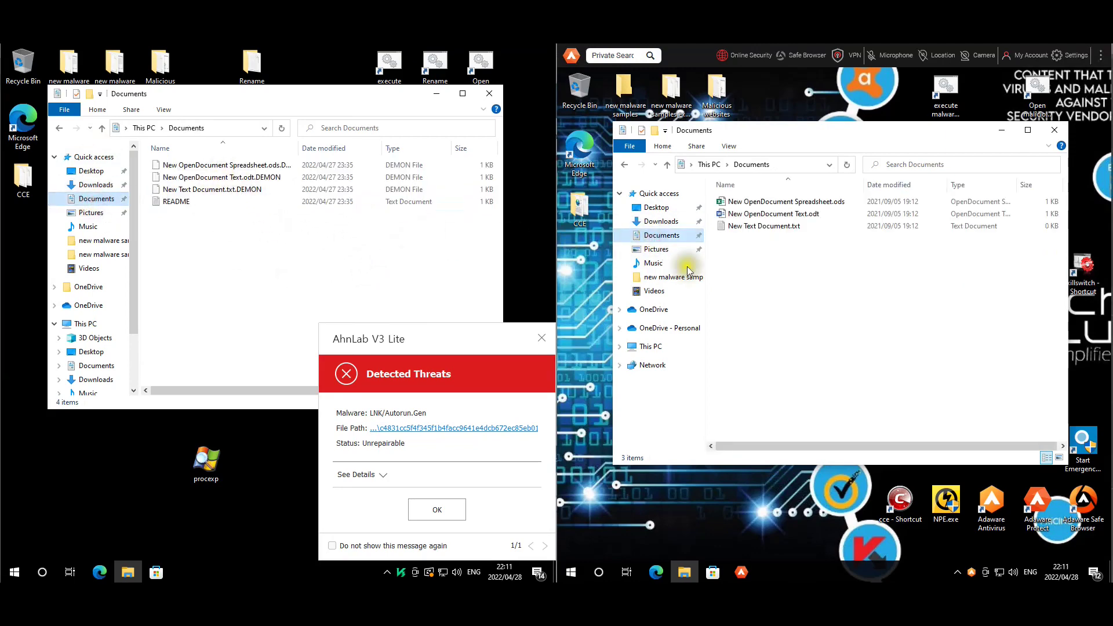
{"action": "double_click", "coordinate": [177, 204]}
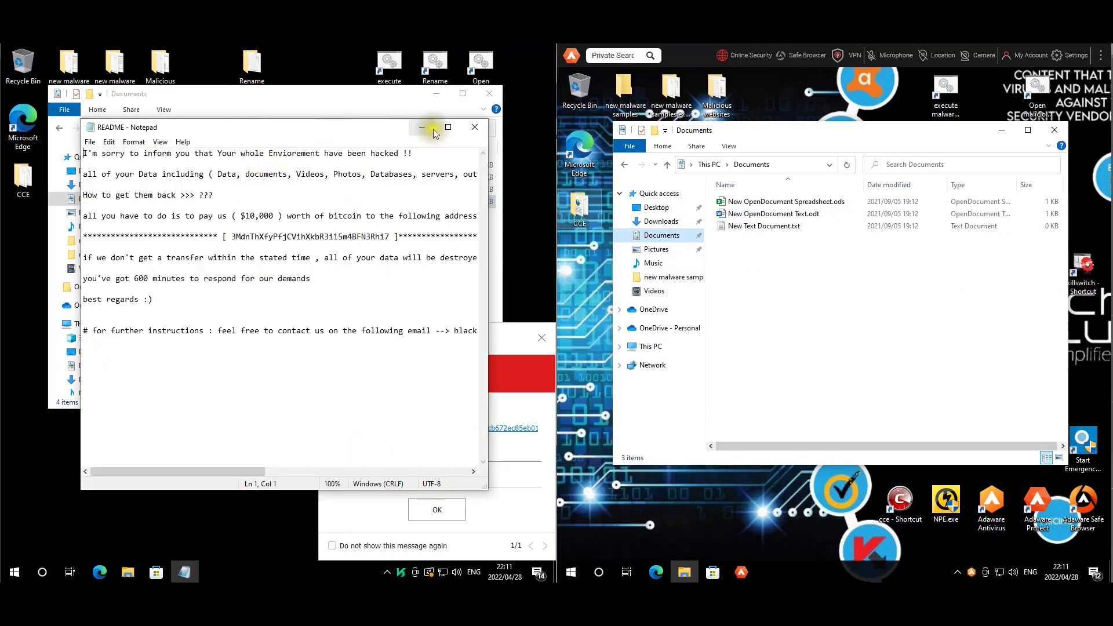
{"action": "left_click", "coordinate": [448, 127]}
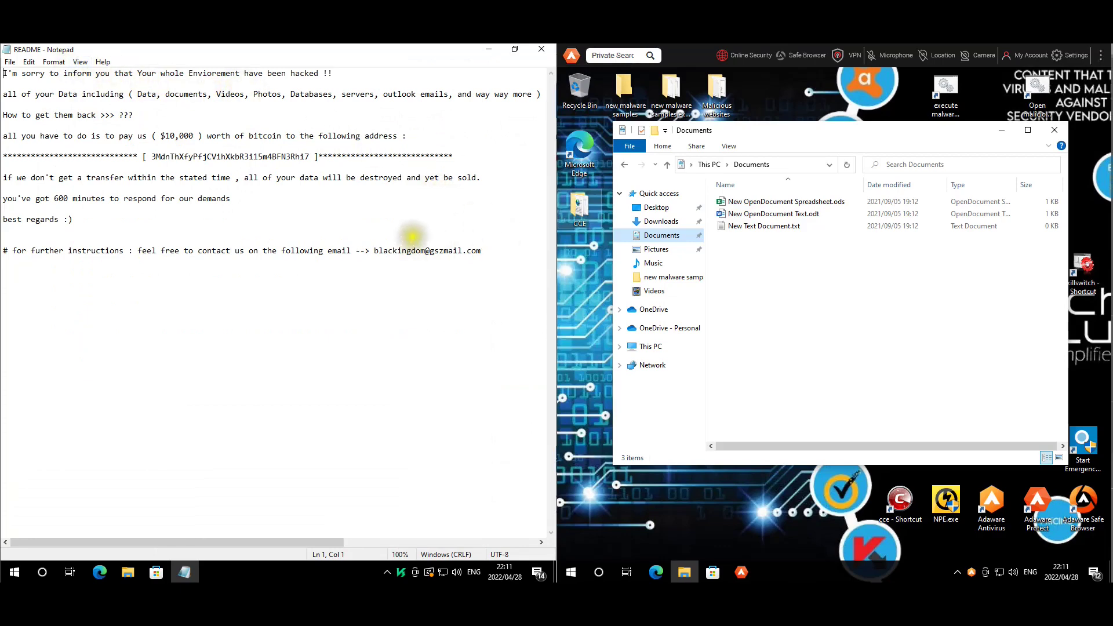
{"action": "left_click", "coordinate": [541, 49]}
Step: Compare the image files in the Pictures folders on both machines and close File Explorer on each
{"action": "left_click", "coordinate": [91, 214]}
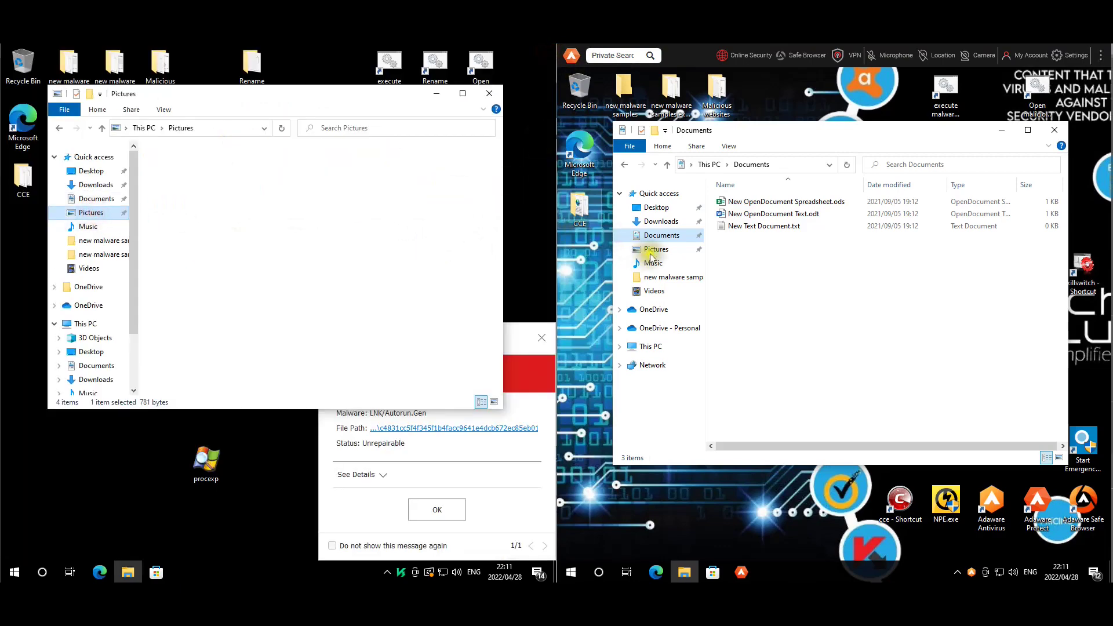
{"action": "left_click", "coordinate": [656, 249]}
{"action": "mouse_move", "coordinate": [496, 180]}
{"action": "left_mouse_down"}
{"action": "mouse_move", "coordinate": [507, 269]}
{"action": "mouse_move", "coordinate": [497, 336]}
{"action": "mouse_move", "coordinate": [500, 168]}
{"action": "left_mouse_up"}
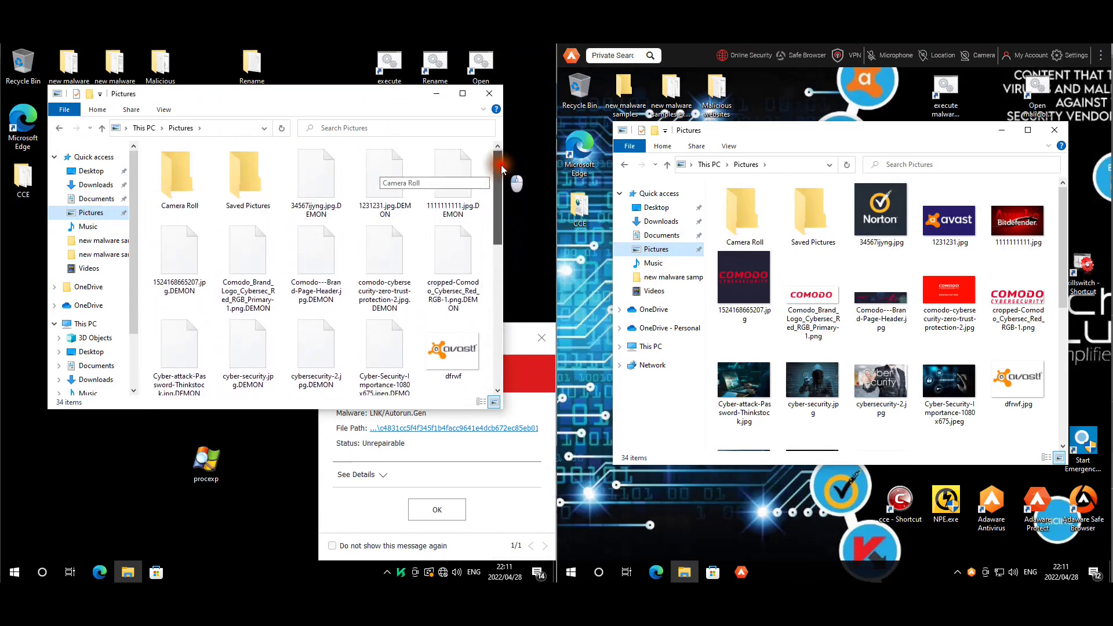
{"action": "left_click", "coordinate": [1014, 240]}
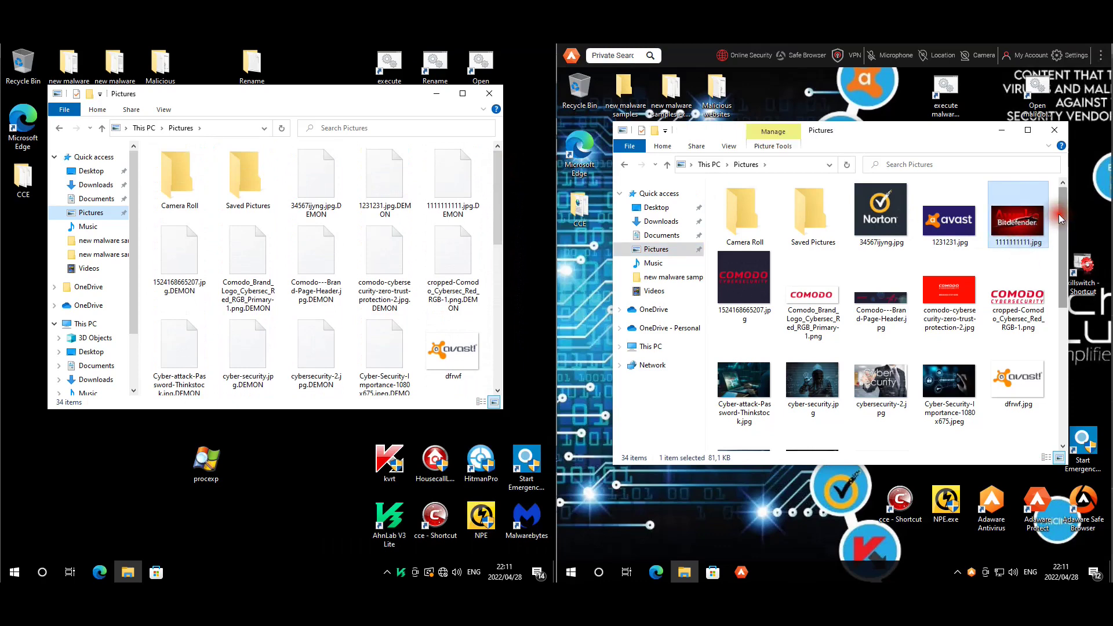
{"action": "scroll", "coordinate": [1058, 214], "scroll_direction": "down", "scroll_amount": 5}
{"action": "left_click", "coordinate": [1055, 130]}
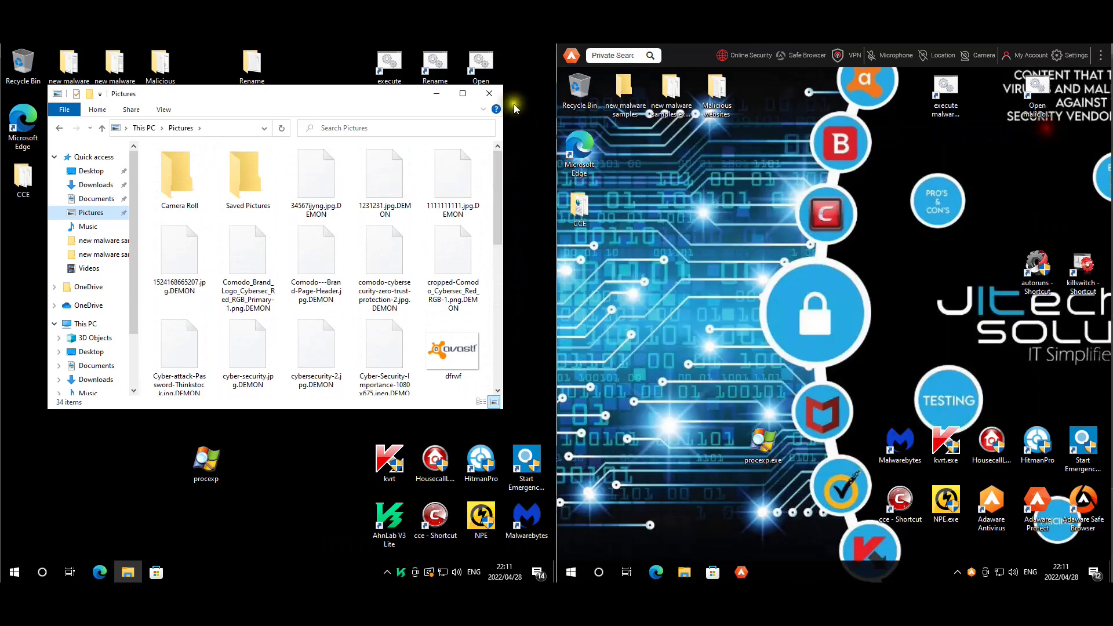
{"action": "left_click", "coordinate": [489, 93]}
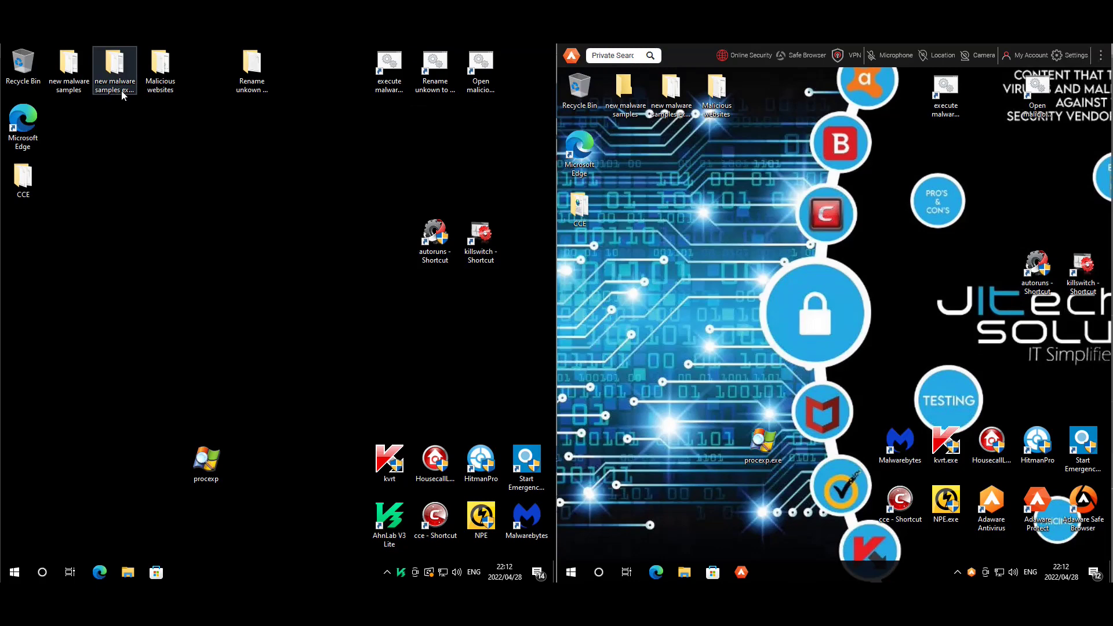
{"action": "left_click", "coordinate": [273, 164]}
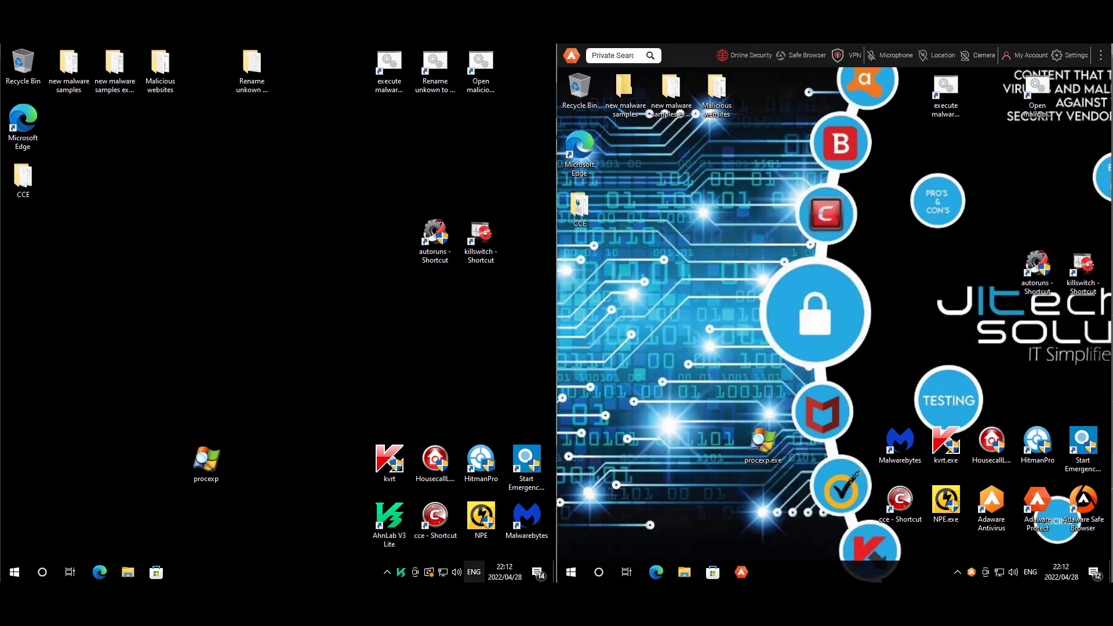